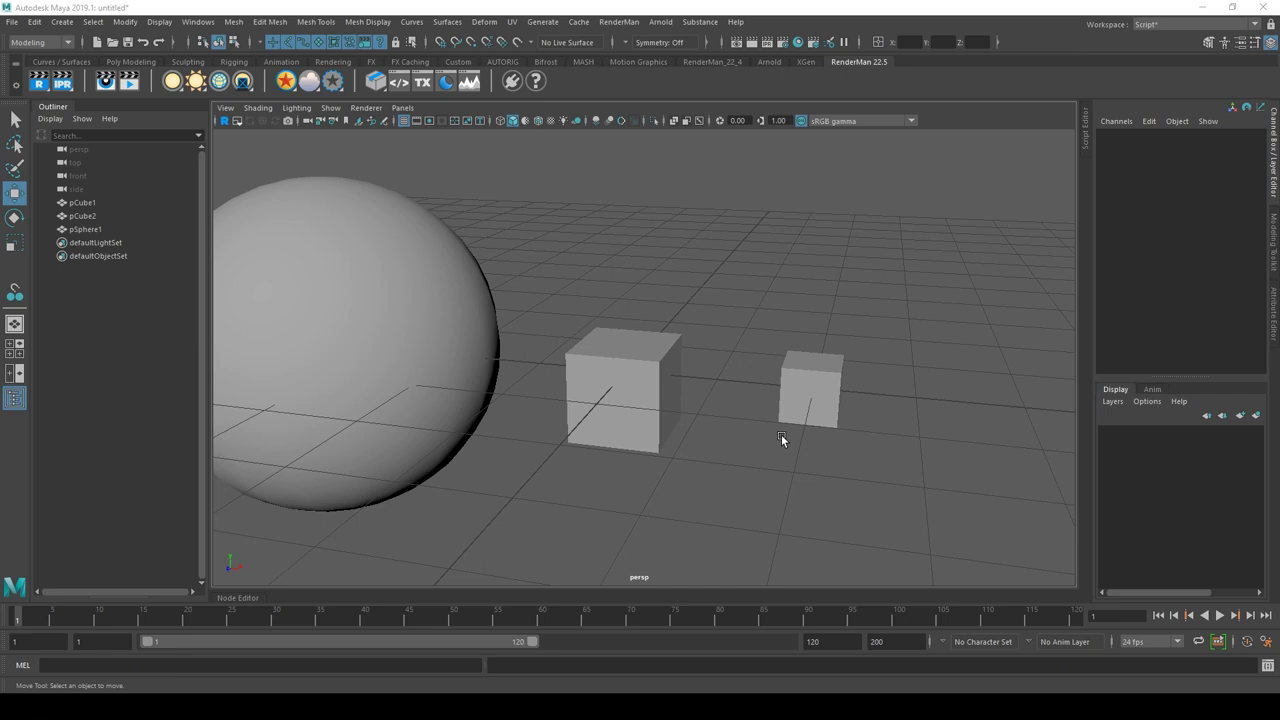
Step: Pan across the scene, select both cubes, then clear the selection
{"action": "middle_click_drag", "start_coordinate": [584, 311], "coordinate": [654, 310], "text": "alt"}
{"action": "left_click", "coordinate": [691, 368]}
{"action": "left_click", "coordinate": [852, 363]}
{"action": "left_click_drag", "start_coordinate": [822, 462], "coordinate": [802, 472], "text": "alt"}
{"action": "left_click", "coordinate": [802, 472]}
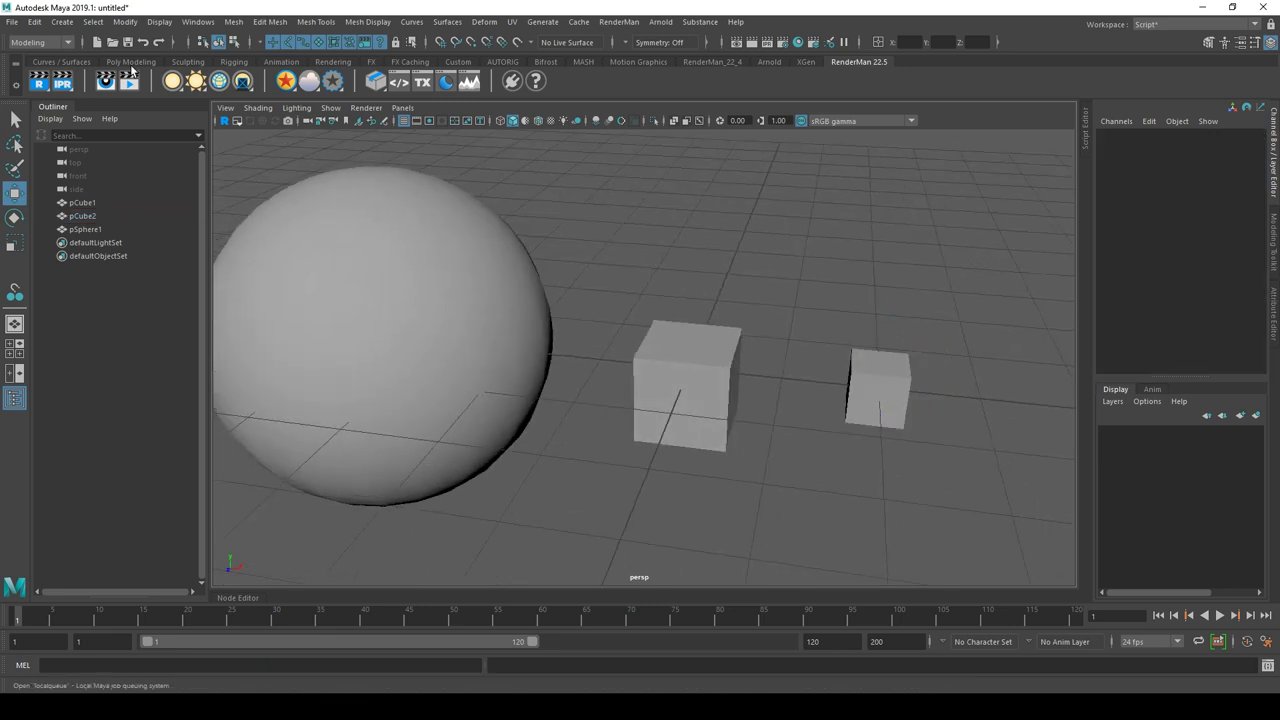
Step: Open the Modify menu to reach the Align Tool
{"action": "left_click", "coordinate": [105, 24]}
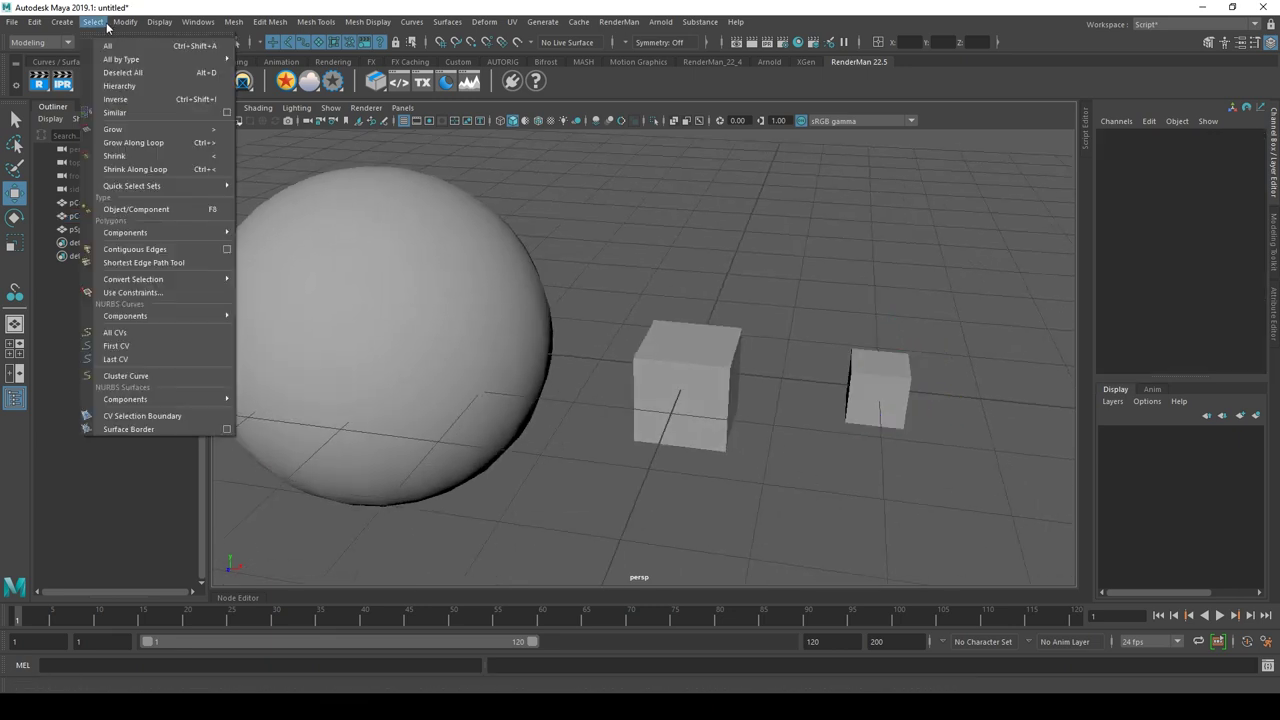
{"action": "left_click", "coordinate": [98, 24]}
{"action": "left_click", "coordinate": [130, 24]}
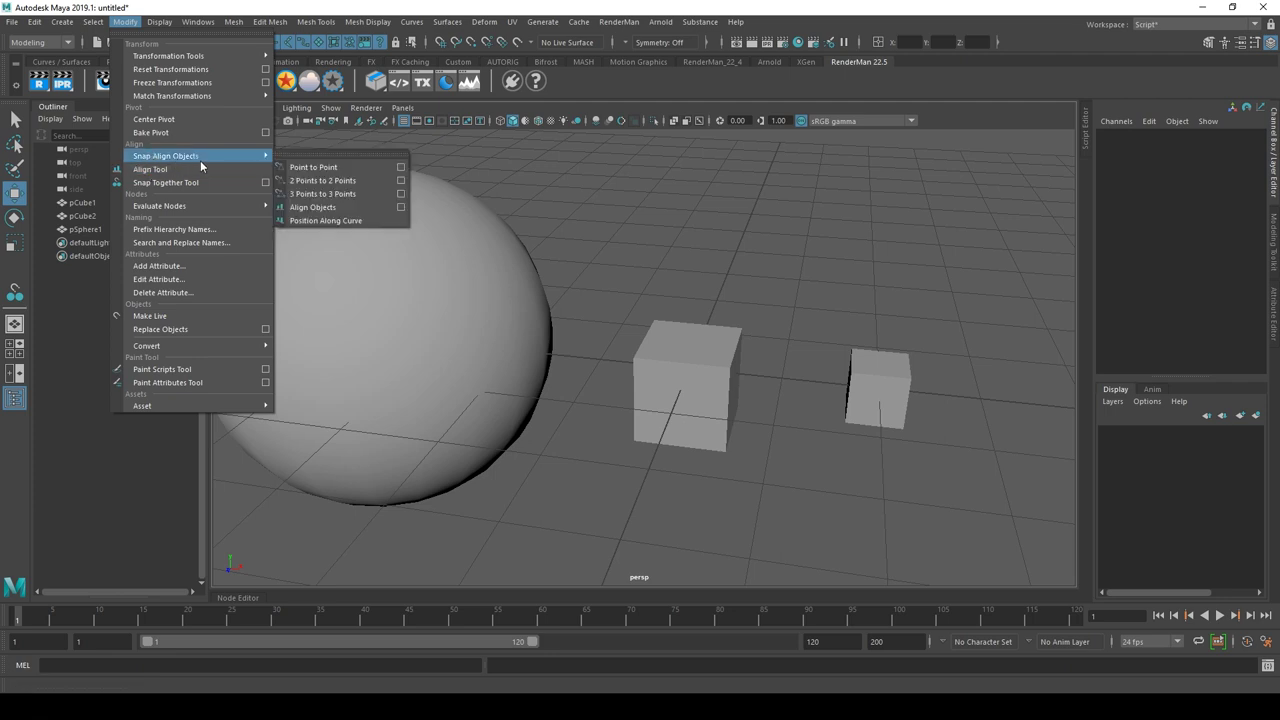
Step: Start the Align Tool on pCube1 with pCube2 as target, orbiting to view both cubes
{"action": "left_click", "coordinate": [148, 172]}
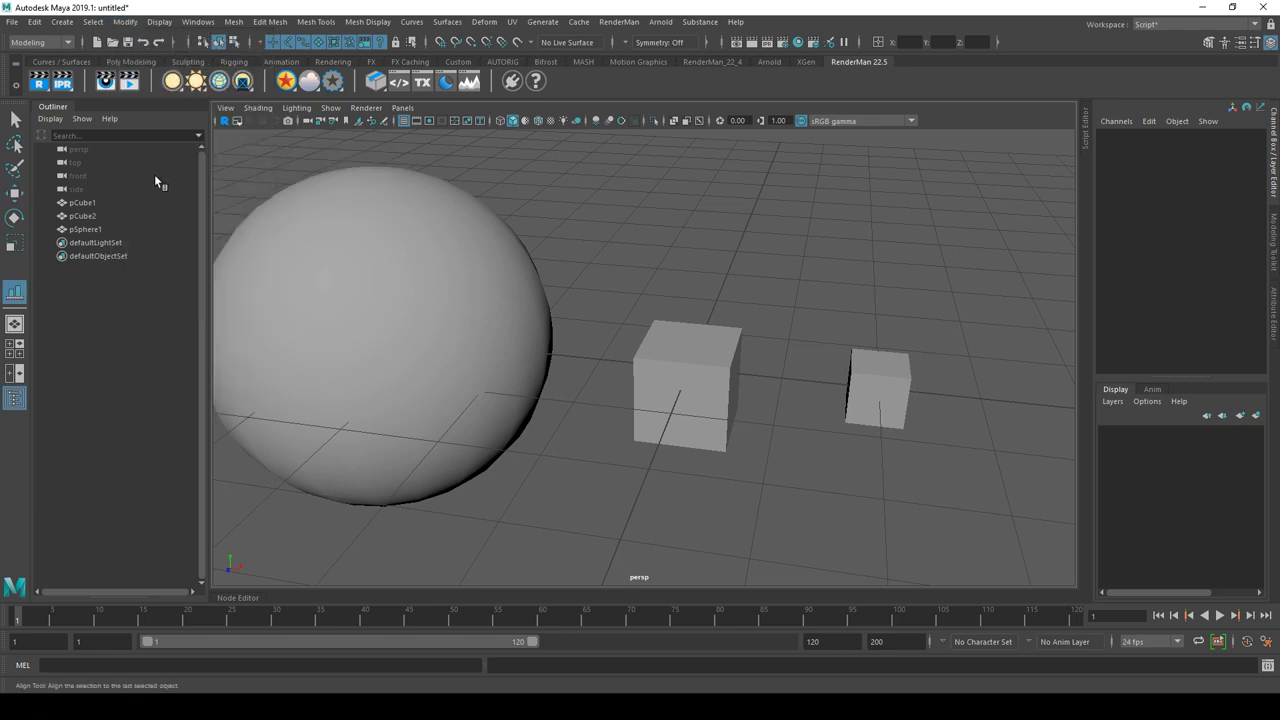
{"action": "left_click", "coordinate": [703, 362]}
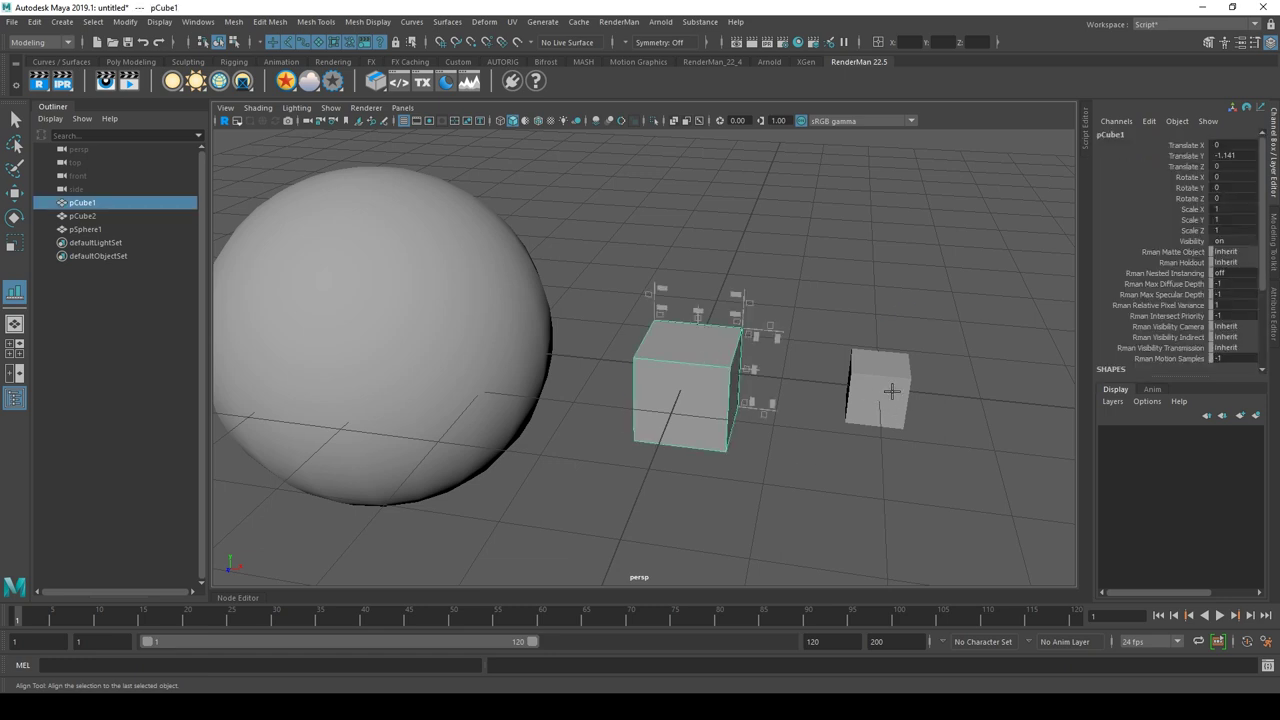
{"action": "left_click", "coordinate": [891, 390], "text": "shift"}
{"action": "mouse_move", "coordinate": [942, 440]}
{"action": "left_mouse_down", "text": "alt"}
{"action": "mouse_move", "coordinate": [850, 400]}
{"action": "mouse_move", "coordinate": [695, 285]}
{"action": "left_mouse_up", "text": "alt"}
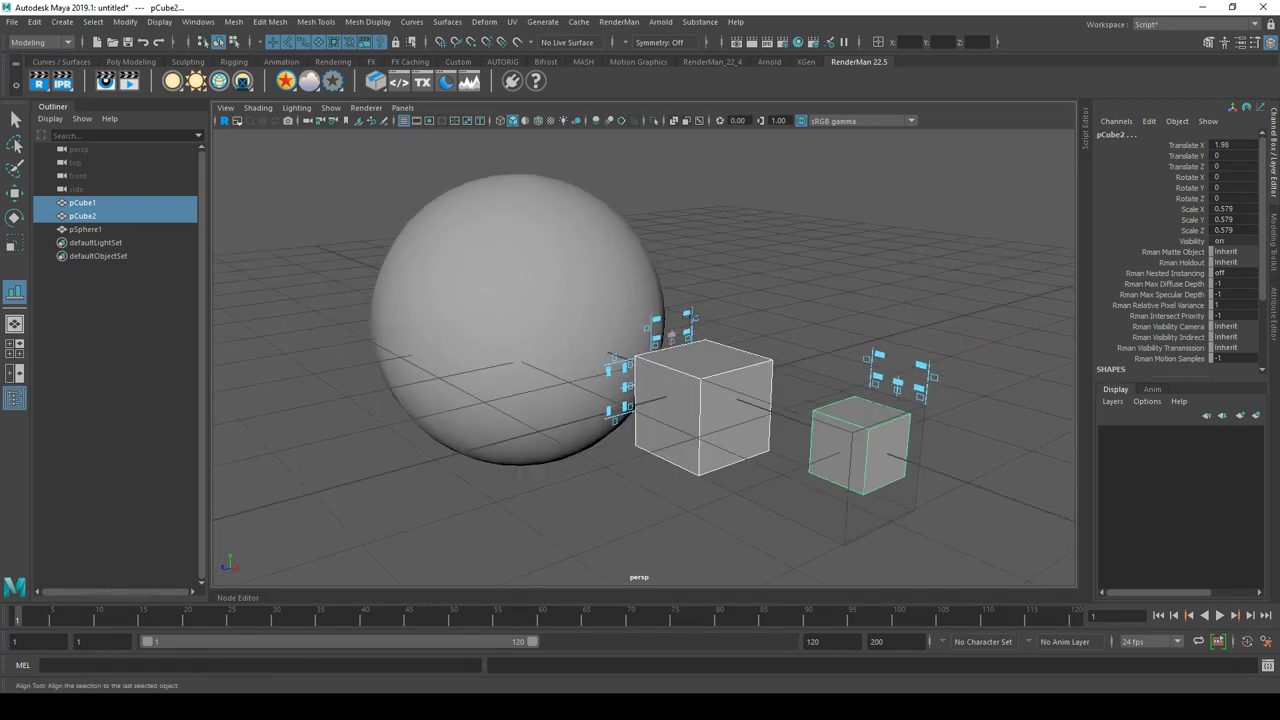
{"action": "right_click_drag", "start_coordinate": [690, 318], "coordinate": [751, 317], "text": "alt"}
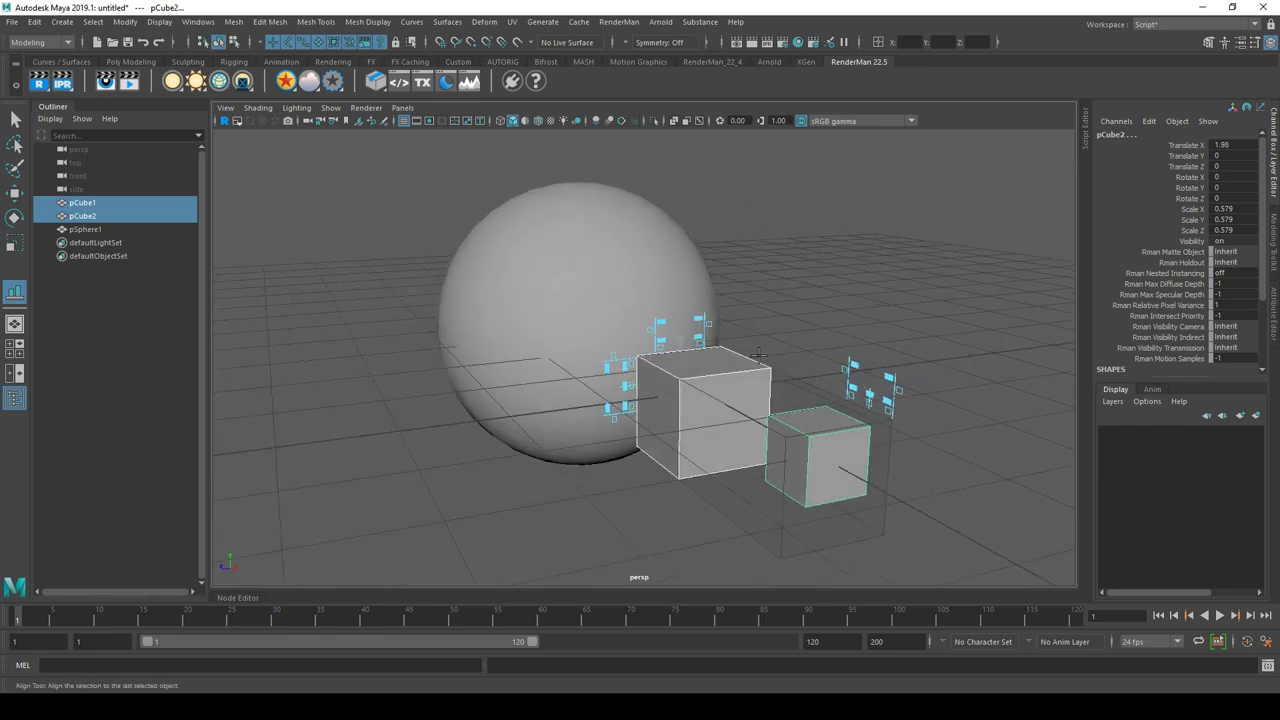
{"action": "mouse_move", "coordinate": [751, 317]}
{"action": "left_mouse_down", "text": "alt"}
{"action": "mouse_move", "coordinate": [720, 360]}
{"action": "mouse_move", "coordinate": [866, 366]}
{"action": "mouse_move", "coordinate": [705, 362]}
{"action": "mouse_move", "coordinate": [758, 313]}
{"action": "mouse_move", "coordinate": [642, 395]}
{"action": "mouse_move", "coordinate": [714, 394]}
{"action": "mouse_move", "coordinate": [751, 325]}
{"action": "left_mouse_up", "text": "alt"}
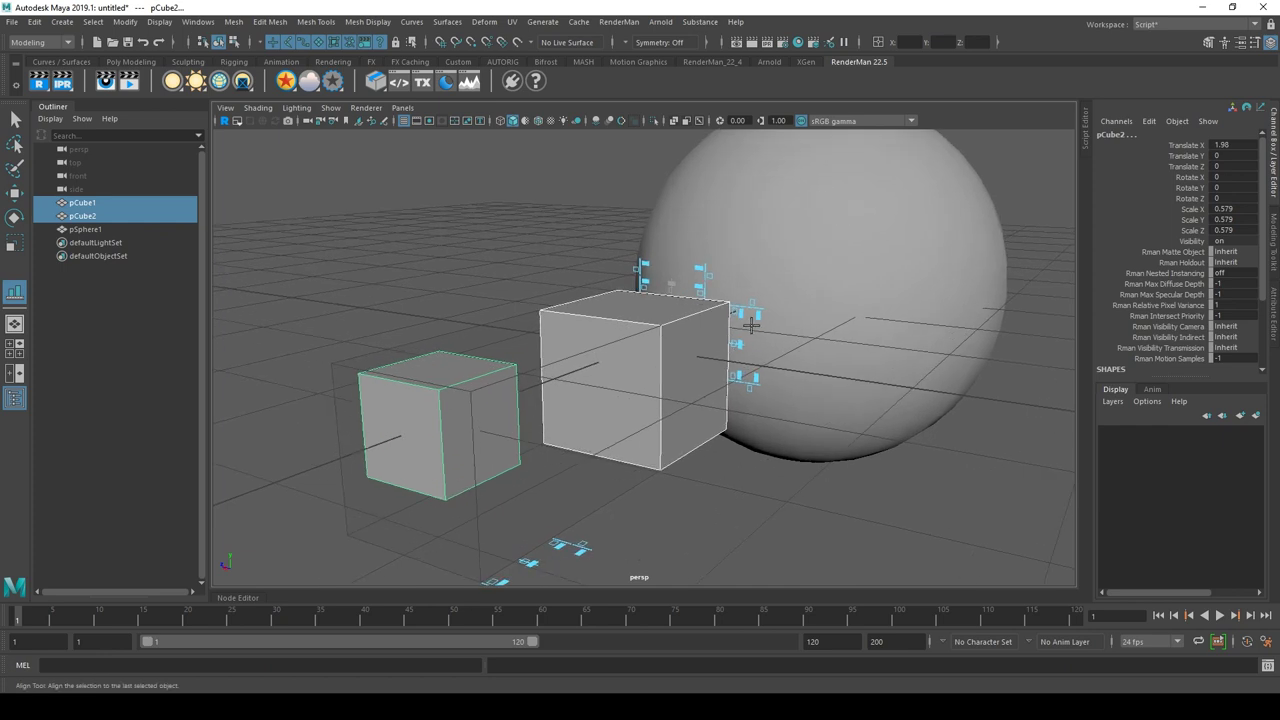
{"action": "mouse_move", "coordinate": [695, 441]}
{"action": "left_mouse_down", "text": "alt"}
{"action": "mouse_move", "coordinate": [651, 443]}
{"action": "mouse_move", "coordinate": [818, 448]}
{"action": "mouse_move", "coordinate": [800, 430]}
{"action": "left_mouse_up", "text": "alt"}
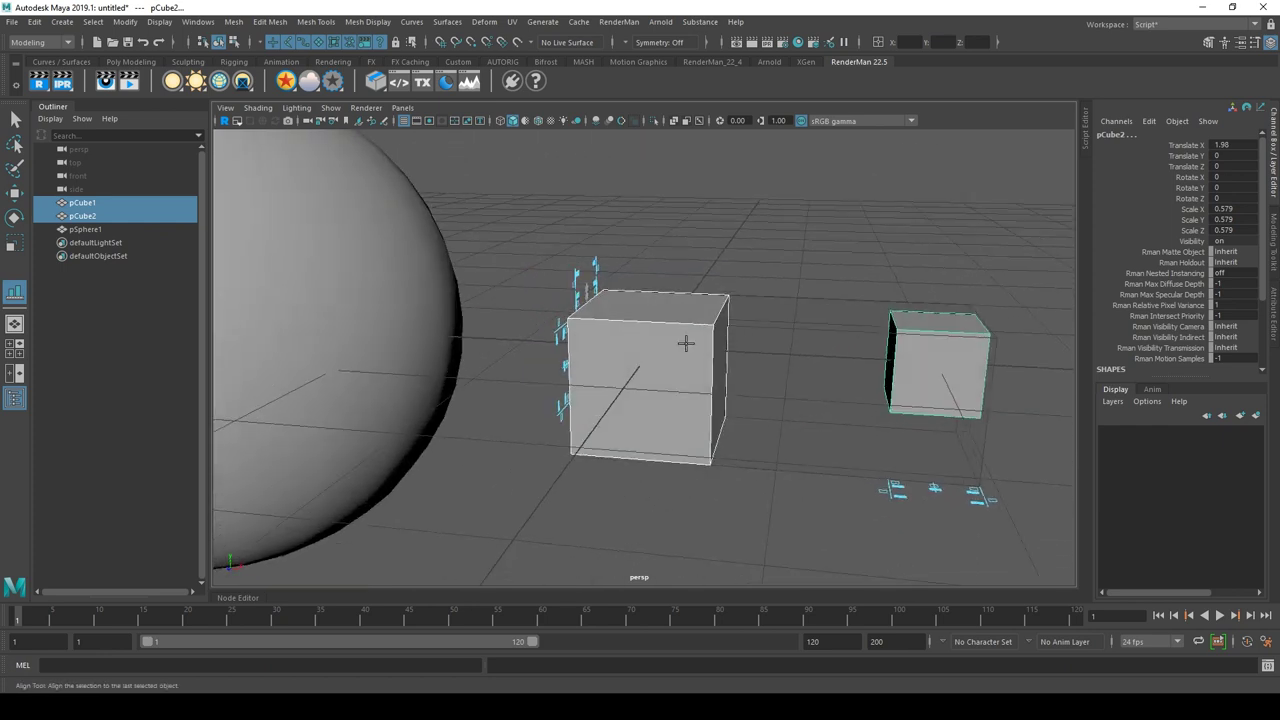
{"action": "mouse_move", "coordinate": [943, 371]}
{"action": "left_mouse_down", "text": "alt"}
{"action": "mouse_move", "coordinate": [766, 373]}
{"action": "mouse_move", "coordinate": [771, 364]}
{"action": "mouse_move", "coordinate": [777, 400]}
{"action": "mouse_move", "coordinate": [803, 409]}
{"action": "left_mouse_up", "text": "alt"}
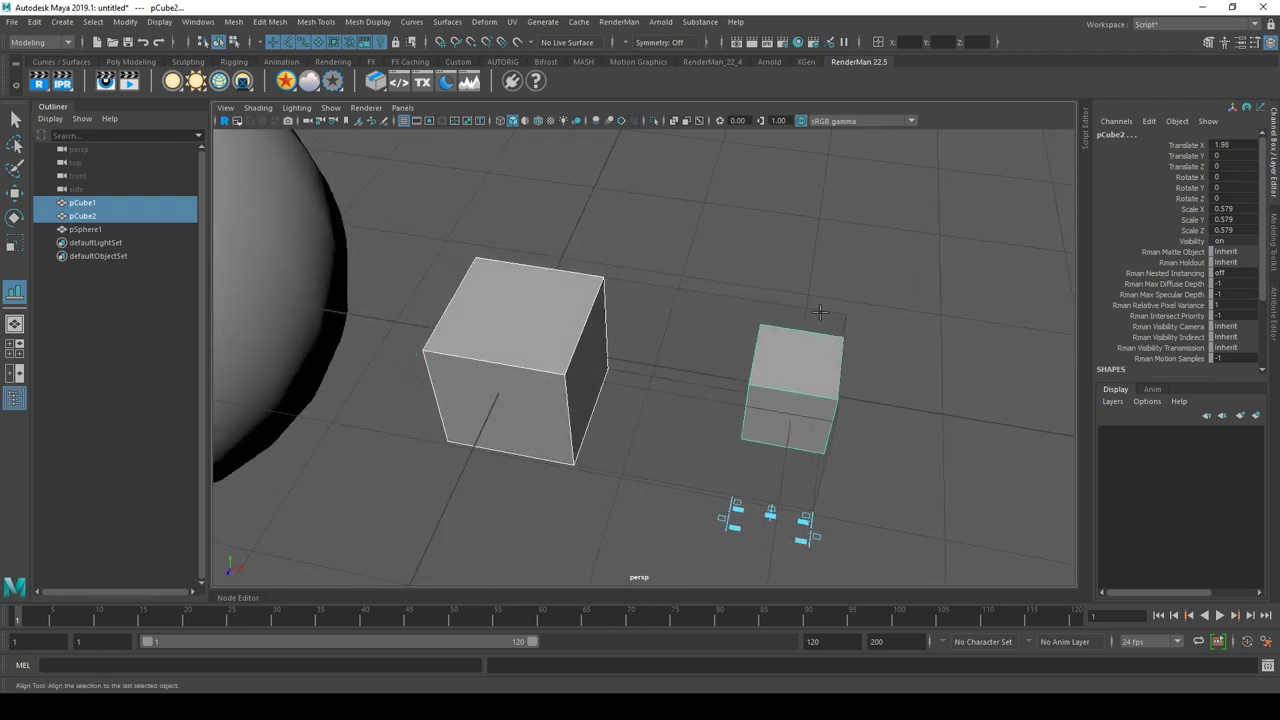
Step: Centre pCube1 on pCube2 with the alignment handles and turn on X-ray
{"action": "left_click", "coordinate": [772, 516]}
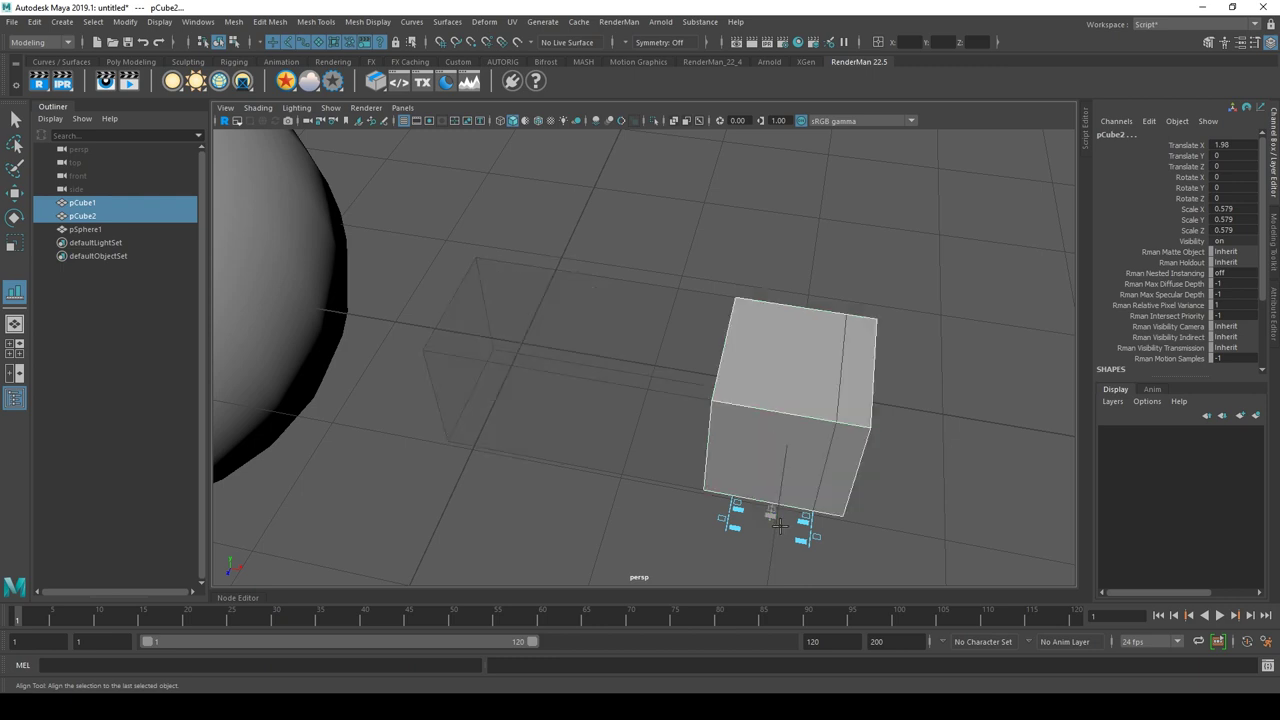
{"action": "left_click", "coordinate": [689, 126]}
{"action": "mouse_move", "coordinate": [760, 310]}
{"action": "left_mouse_down", "text": "alt"}
{"action": "mouse_move", "coordinate": [732, 309]}
{"action": "mouse_move", "coordinate": [737, 297]}
{"action": "mouse_move", "coordinate": [677, 268]}
{"action": "left_mouse_up", "text": "alt"}
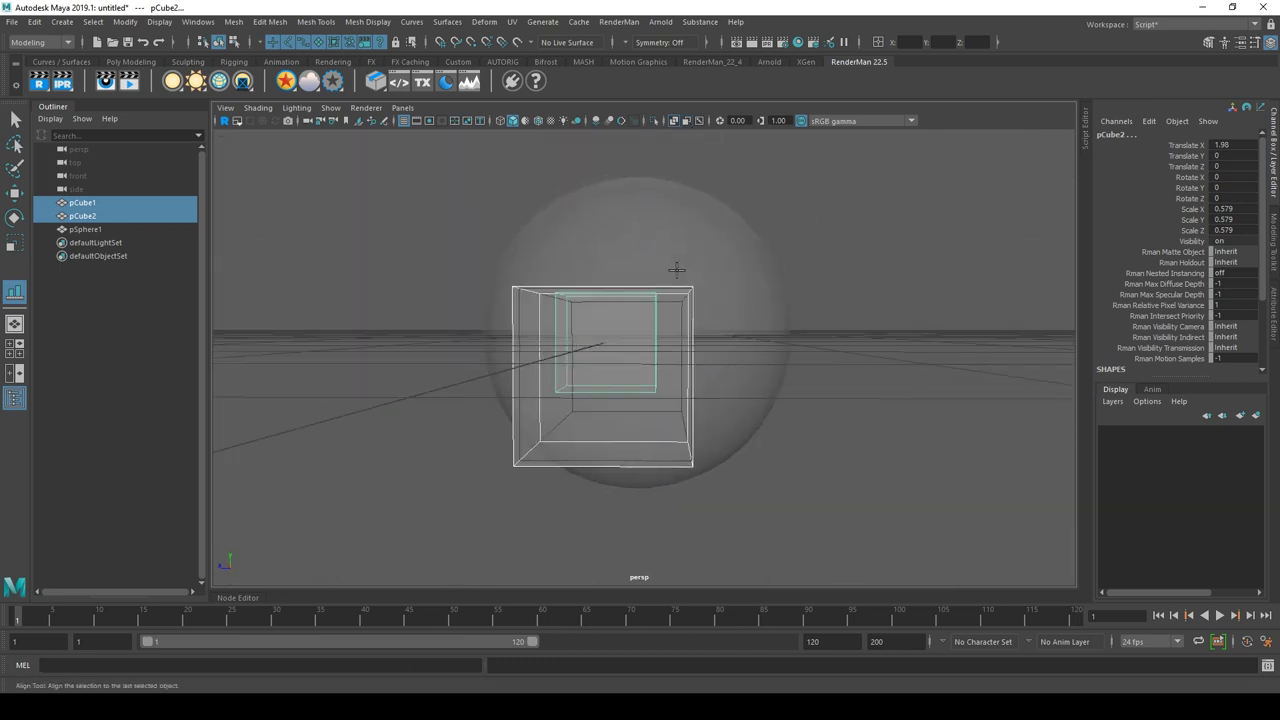
{"action": "mouse_move", "coordinate": [565, 342]}
{"action": "left_mouse_down", "text": "alt"}
{"action": "mouse_move", "coordinate": [689, 369]}
{"action": "mouse_move", "coordinate": [786, 310]}
{"action": "left_mouse_up", "text": "alt"}
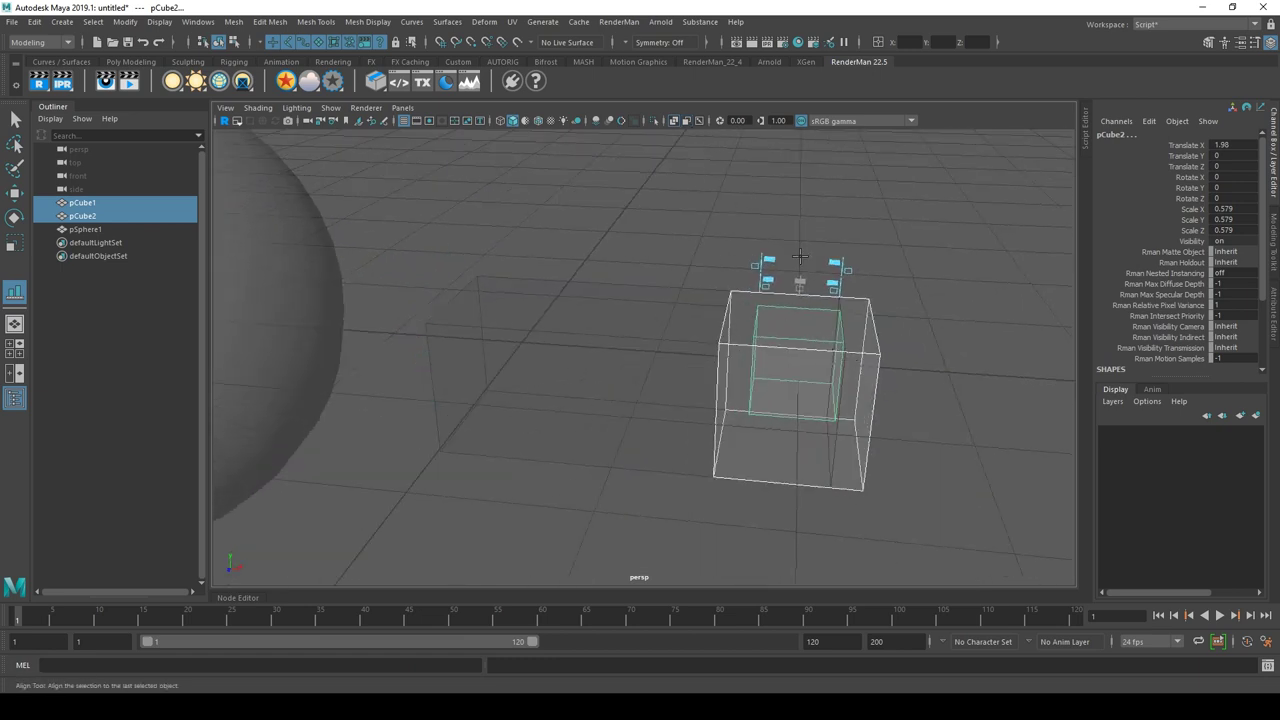
{"action": "mouse_move", "coordinate": [889, 345]}
{"action": "left_mouse_down", "text": "alt"}
{"action": "mouse_move", "coordinate": [971, 339]}
{"action": "mouse_move", "coordinate": [930, 336]}
{"action": "left_mouse_up", "text": "alt"}
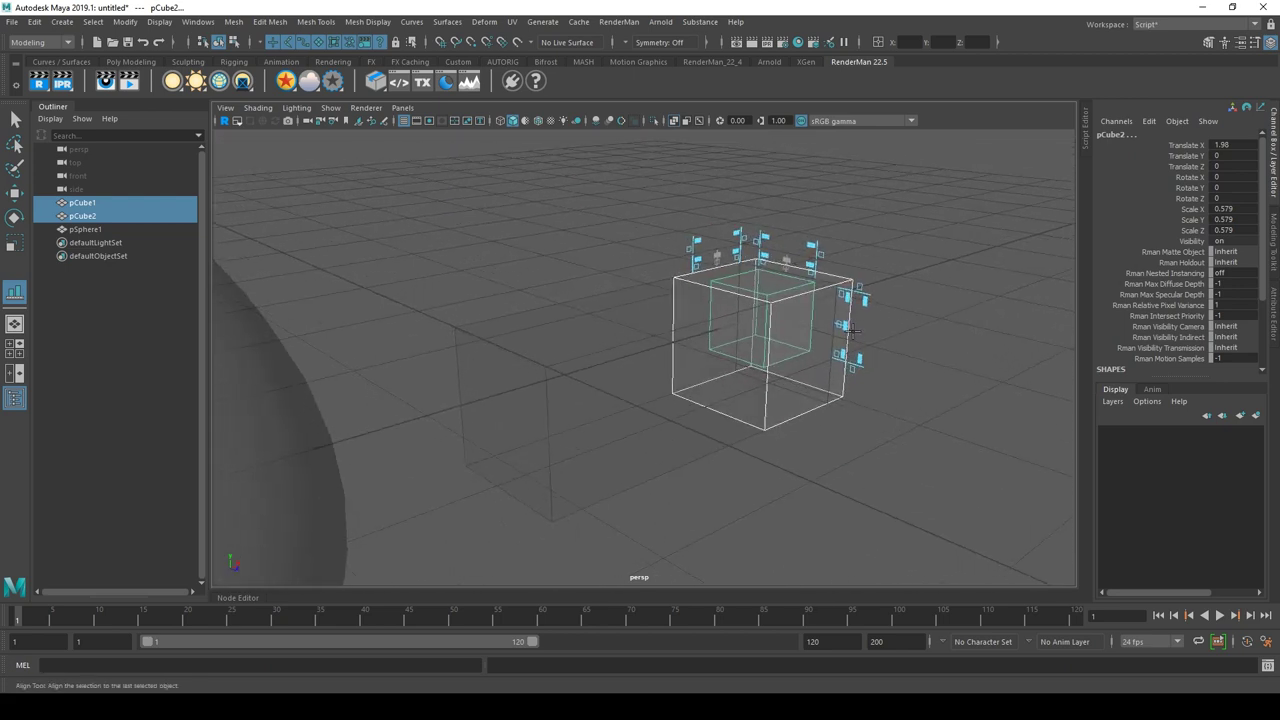
{"action": "left_click", "coordinate": [855, 337]}
{"action": "mouse_move", "coordinate": [855, 337]}
{"action": "left_mouse_down", "text": "alt"}
{"action": "mouse_move", "coordinate": [808, 367]}
{"action": "mouse_move", "coordinate": [669, 370]}
{"action": "mouse_move", "coordinate": [871, 380]}
{"action": "left_mouse_up", "text": "alt"}
{"action": "middle_click_drag", "start_coordinate": [871, 380], "coordinate": [864, 361], "text": "alt"}
{"action": "mouse_move", "coordinate": [864, 361]}
{"action": "left_mouse_down", "text": "alt"}
{"action": "mouse_move", "coordinate": [766, 363]}
{"action": "mouse_move", "coordinate": [809, 386]}
{"action": "mouse_move", "coordinate": [849, 374]}
{"action": "mouse_move", "coordinate": [714, 331]}
{"action": "left_mouse_up", "text": "alt"}
{"action": "right_click_drag", "start_coordinate": [714, 331], "coordinate": [800, 330], "text": "alt"}
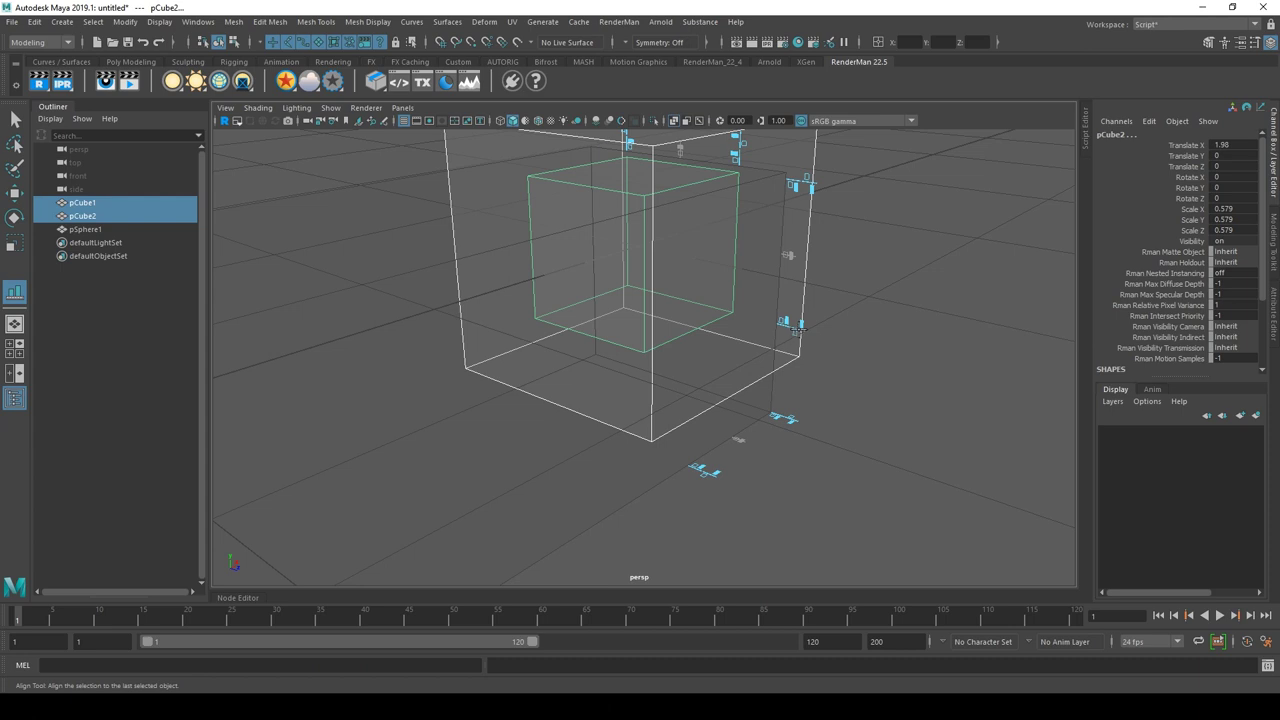
Step: Adjust pCube1's vertical alignment so it sits on top of pCube2
{"action": "left_click", "coordinate": [795, 329]}
{"action": "mouse_move", "coordinate": [795, 329]}
{"action": "left_mouse_down", "text": "alt"}
{"action": "mouse_move", "coordinate": [745, 345]}
{"action": "mouse_move", "coordinate": [660, 342]}
{"action": "left_mouse_up", "text": "alt"}
{"action": "left_click_drag", "start_coordinate": [853, 383], "coordinate": [881, 375], "text": "alt"}
{"action": "left_click", "coordinate": [808, 326]}
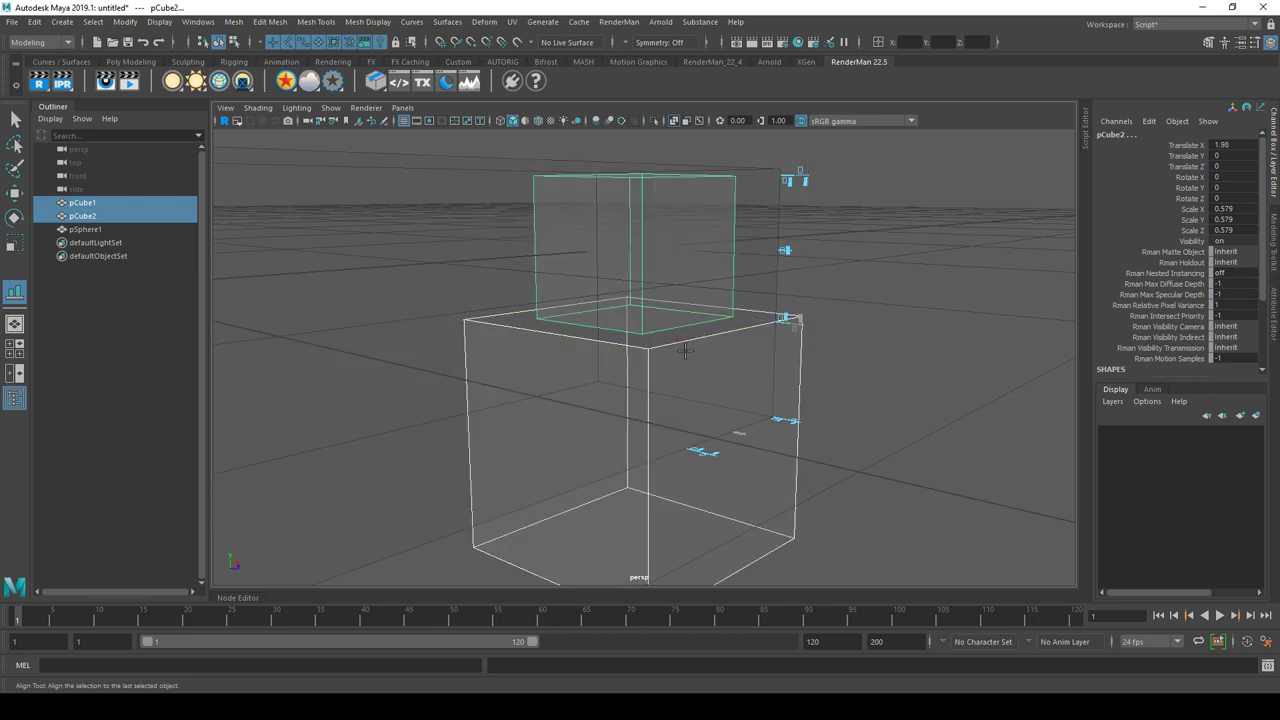
{"action": "mouse_move", "coordinate": [809, 309]}
{"action": "left_mouse_down", "text": "alt"}
{"action": "mouse_move", "coordinate": [720, 314]}
{"action": "mouse_move", "coordinate": [807, 323]}
{"action": "mouse_move", "coordinate": [738, 442]}
{"action": "left_mouse_up", "text": "alt"}
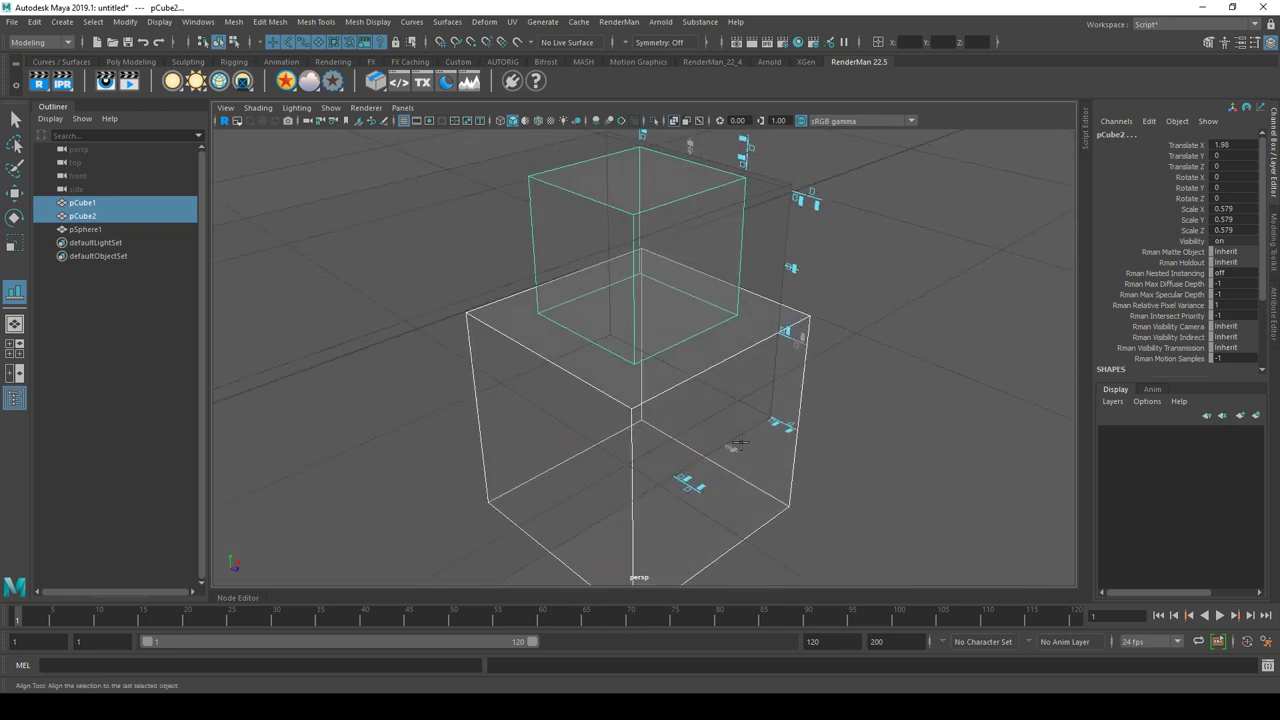
{"action": "left_click", "coordinate": [810, 213]}
{"action": "left_click_drag", "start_coordinate": [826, 243], "coordinate": [806, 190], "text": "alt"}
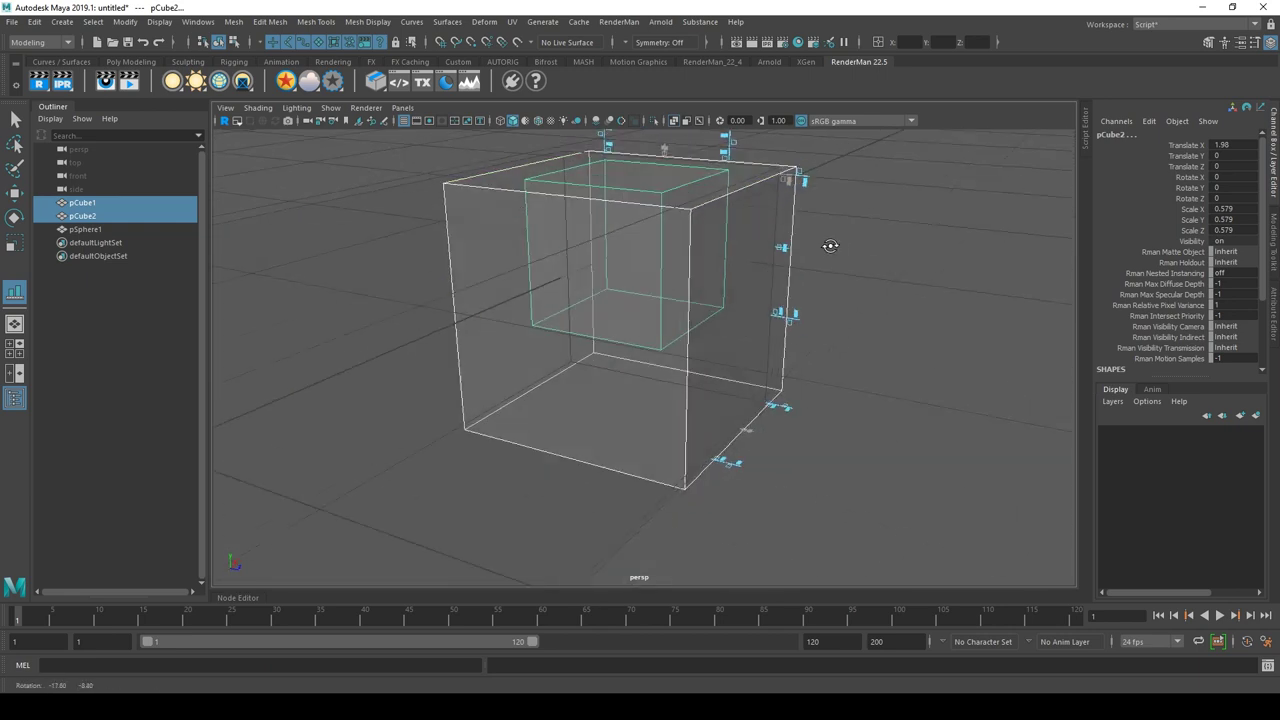
{"action": "left_click", "coordinate": [806, 190]}
{"action": "mouse_move", "coordinate": [863, 244]}
{"action": "left_mouse_down", "text": "alt"}
{"action": "mouse_move", "coordinate": [705, 245]}
{"action": "mouse_move", "coordinate": [638, 261]}
{"action": "mouse_move", "coordinate": [857, 268]}
{"action": "mouse_move", "coordinate": [749, 277]}
{"action": "mouse_move", "coordinate": [757, 323]}
{"action": "left_mouse_up", "text": "alt"}
Step: Centre pCube1 horizontally over pCube2, then return to the Move tool and deselect
{"action": "left_click", "coordinate": [623, 459]}
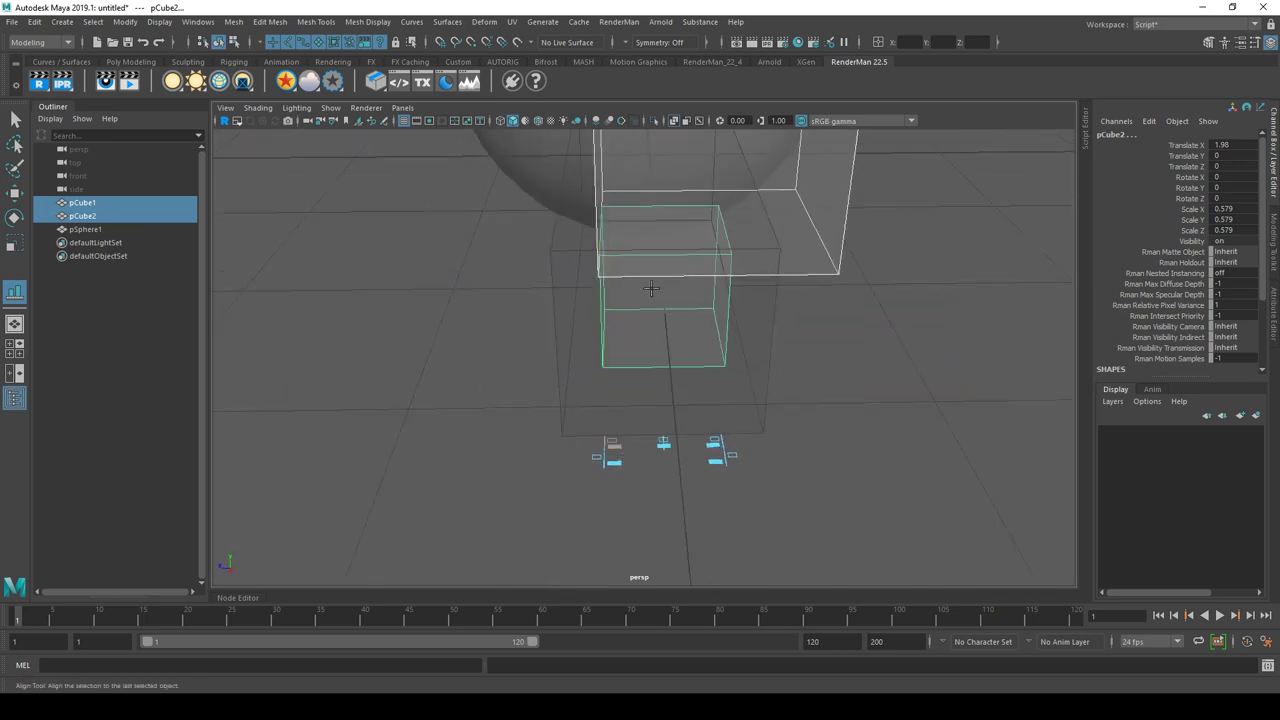
{"action": "mouse_move", "coordinate": [806, 351]}
{"action": "left_mouse_down", "text": "alt"}
{"action": "mouse_move", "coordinate": [823, 403]}
{"action": "mouse_move", "coordinate": [679, 513]}
{"action": "left_mouse_up", "text": "alt"}
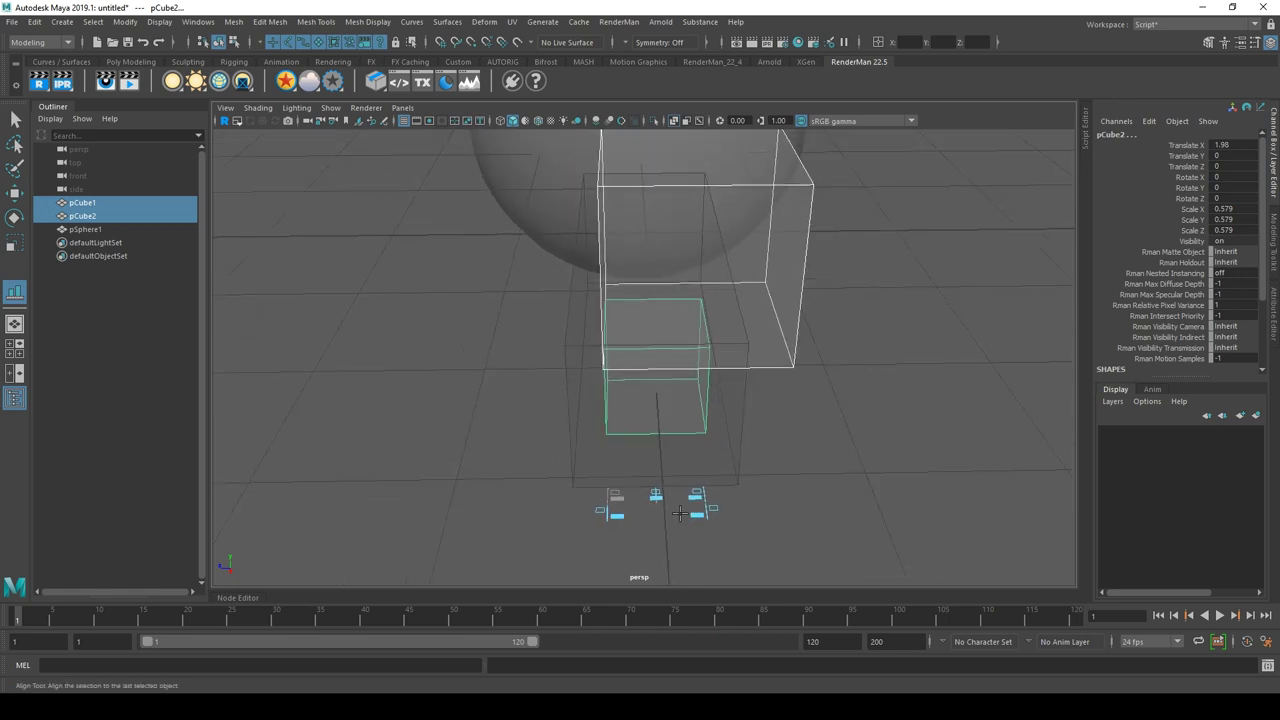
{"action": "left_click", "coordinate": [632, 524]}
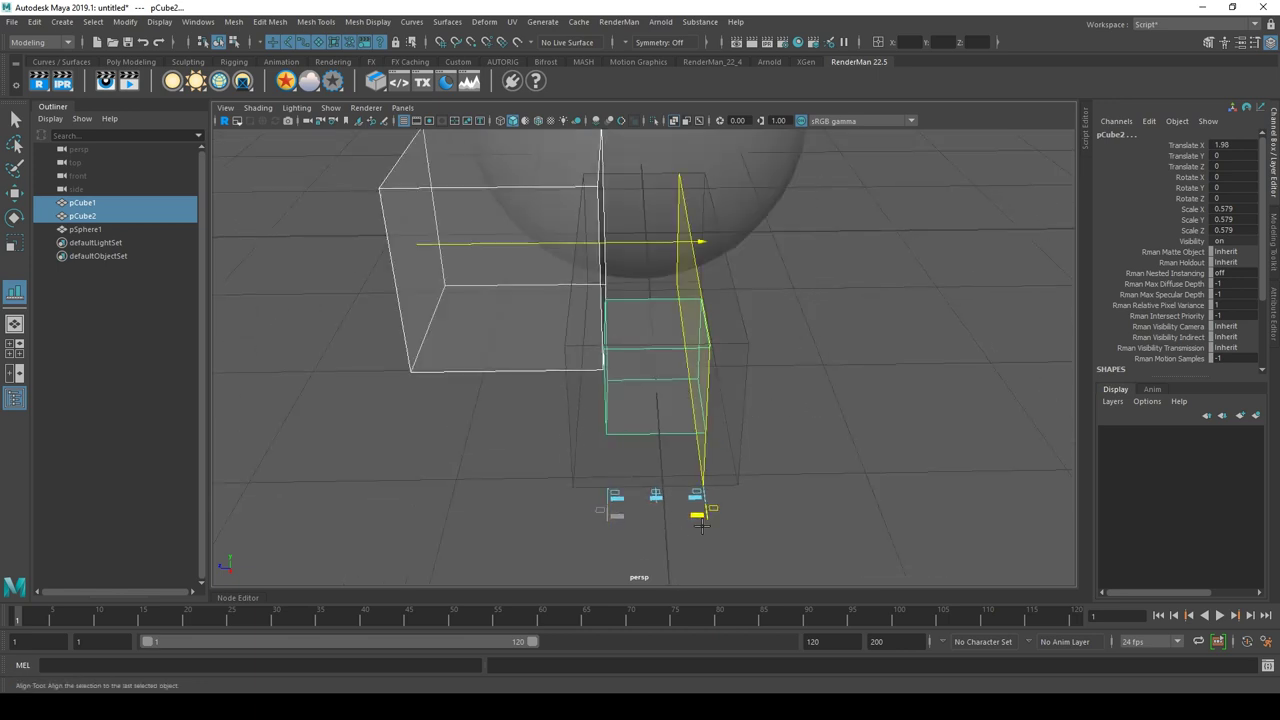
{"action": "left_click", "coordinate": [697, 512]}
{"action": "mouse_move", "coordinate": [697, 512]}
{"action": "left_mouse_down", "text": "alt"}
{"action": "mouse_move", "coordinate": [764, 468]}
{"action": "mouse_move", "coordinate": [700, 443]}
{"action": "mouse_move", "coordinate": [779, 402]}
{"action": "mouse_move", "coordinate": [600, 440]}
{"action": "left_mouse_up", "text": "alt"}
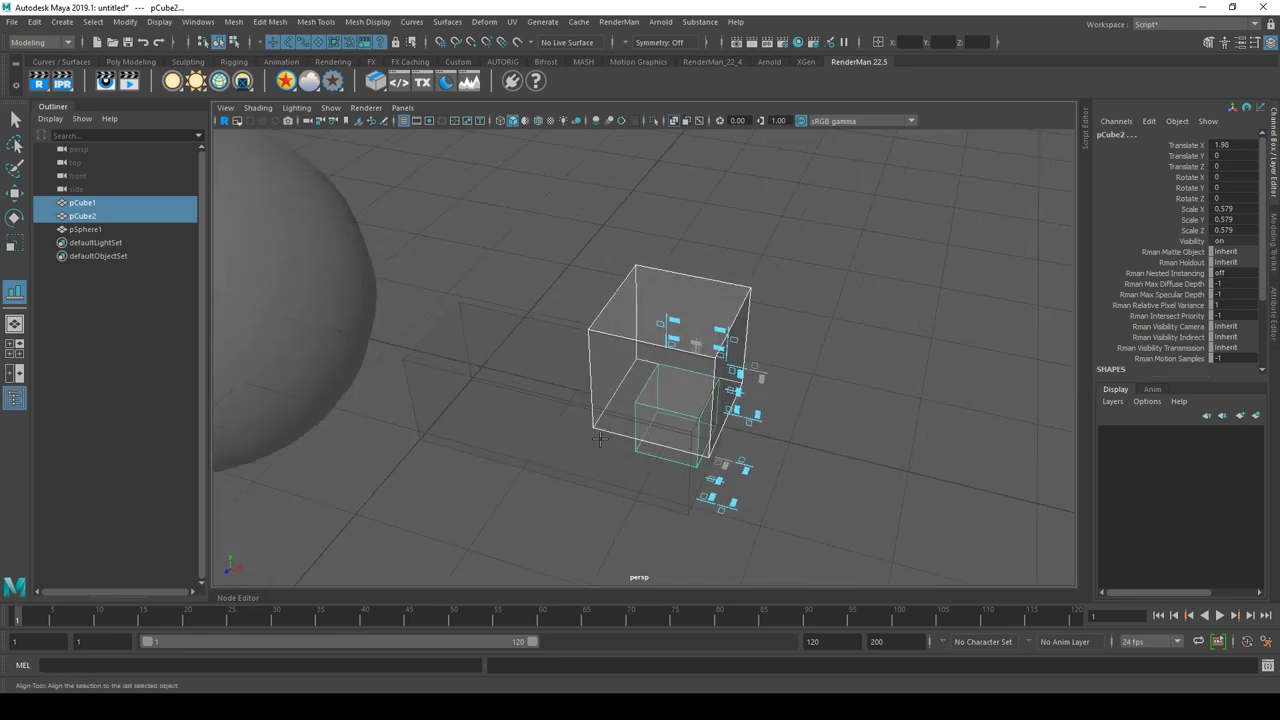
{"action": "left_click", "coordinate": [14, 192]}
{"action": "left_click", "coordinate": [805, 295]}
{"action": "left_click_drag", "start_coordinate": [805, 295], "coordinate": [744, 358], "text": "alt"}
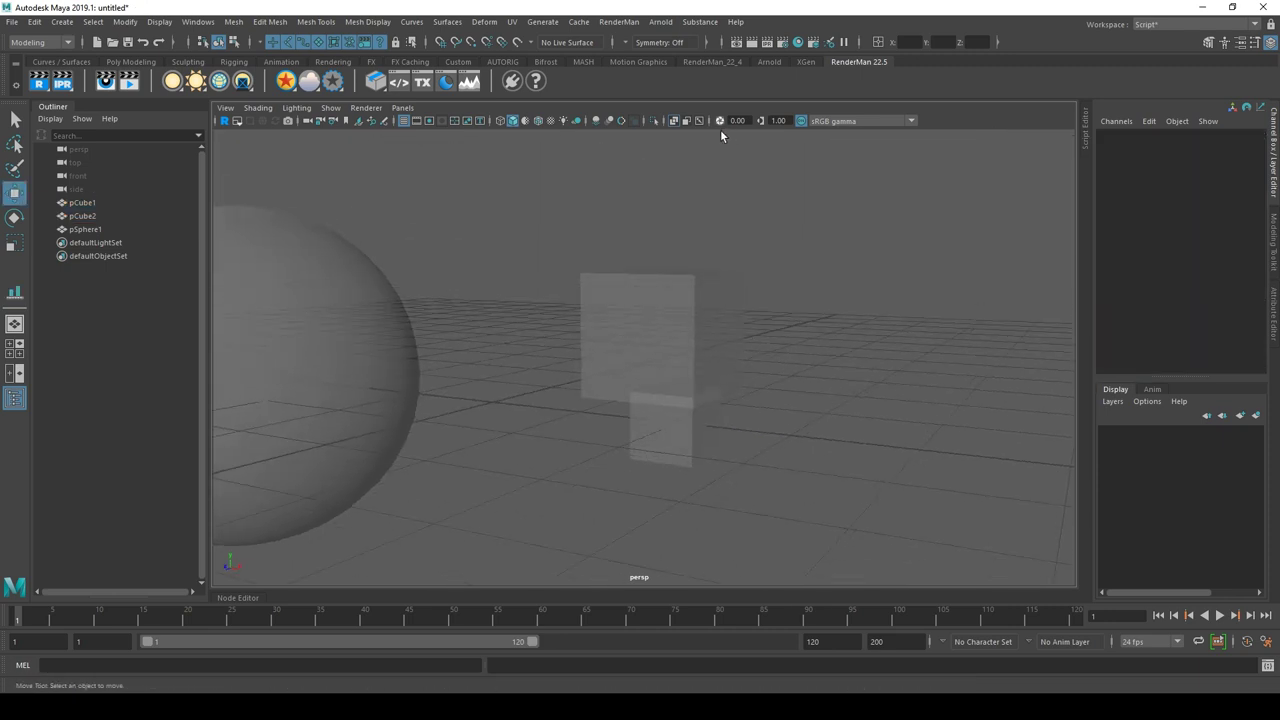
Step: Turn off X-ray and tilt pCube1 on several axes with the Rotate tool
{"action": "left_click", "coordinate": [683, 127]}
{"action": "scroll", "coordinate": [792, 355], "scroll_direction": "up", "scroll_amount": 3}
{"action": "scroll", "coordinate": [778, 325], "scroll_direction": "up", "scroll_amount": 3}
{"action": "left_click", "coordinate": [745, 290]}
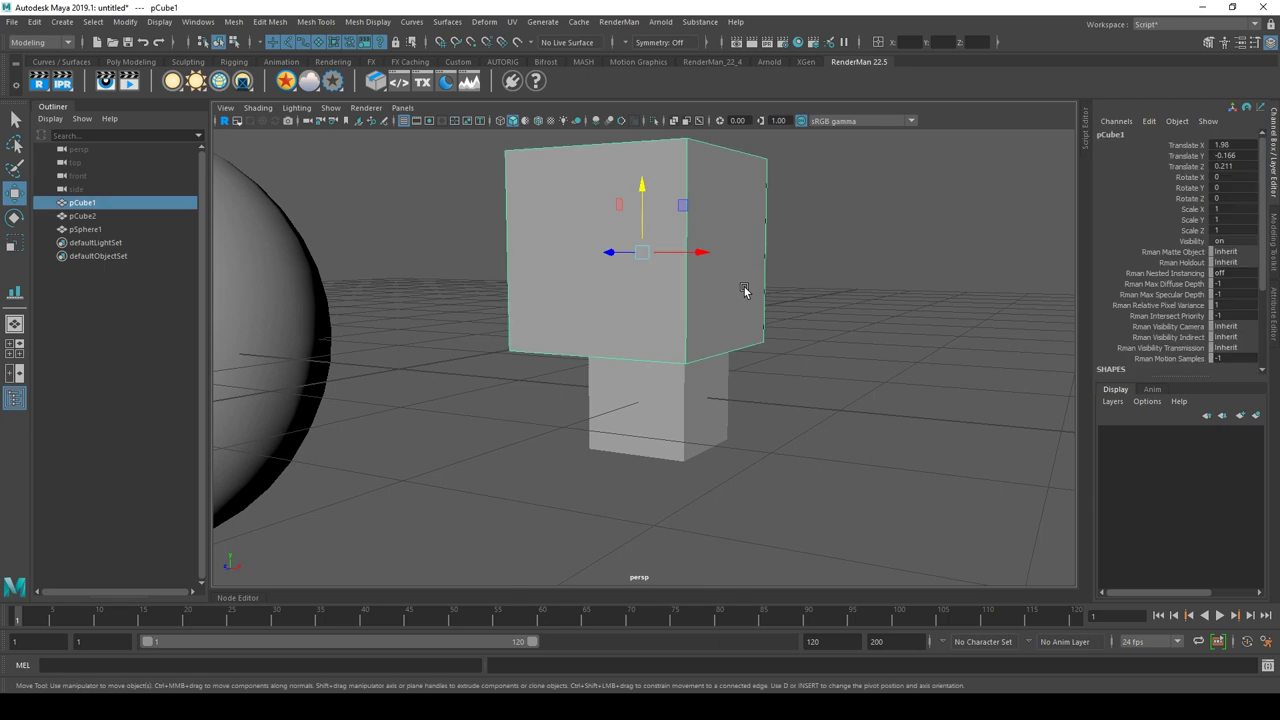
{"action": "left_click", "coordinate": [14, 216]}
{"action": "left_click_drag", "start_coordinate": [656, 230], "coordinate": [657, 274]}
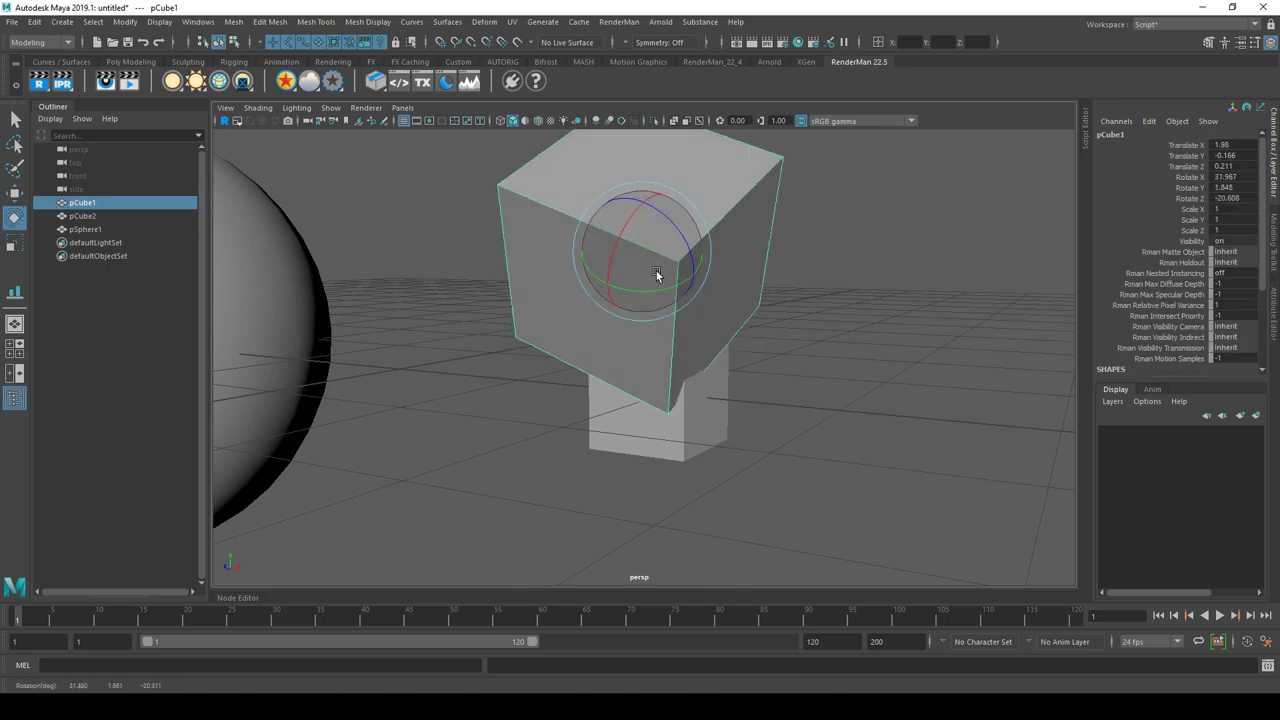
{"action": "left_click", "coordinate": [14, 192]}
Step: Move the tilted pCube1 up and right of the small cube, to Translate X 3.595
{"action": "left_click_drag", "start_coordinate": [609, 367], "coordinate": [680, 271]}
{"action": "left_click", "coordinate": [680, 271]}
{"action": "mouse_move", "coordinate": [660, 320]}
{"action": "left_mouse_down"}
{"action": "mouse_move", "coordinate": [707, 278]}
{"action": "mouse_move", "coordinate": [727, 179]}
{"action": "left_mouse_up"}
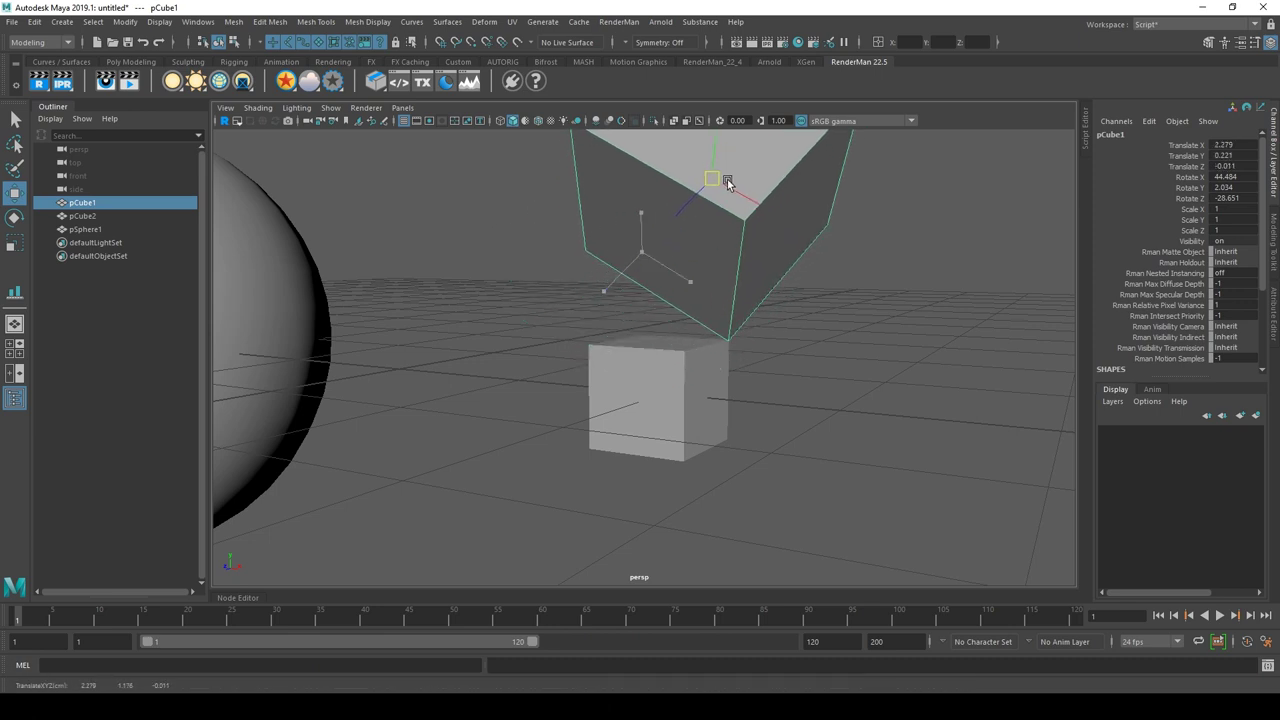
{"action": "mouse_move", "coordinate": [866, 329]}
{"action": "left_mouse_down", "text": "alt"}
{"action": "mouse_move", "coordinate": [680, 357]}
{"action": "mouse_move", "coordinate": [829, 369]}
{"action": "mouse_move", "coordinate": [760, 360]}
{"action": "left_mouse_up", "text": "alt"}
{"action": "right_click_drag", "start_coordinate": [686, 346], "coordinate": [949, 319], "text": "alt"}
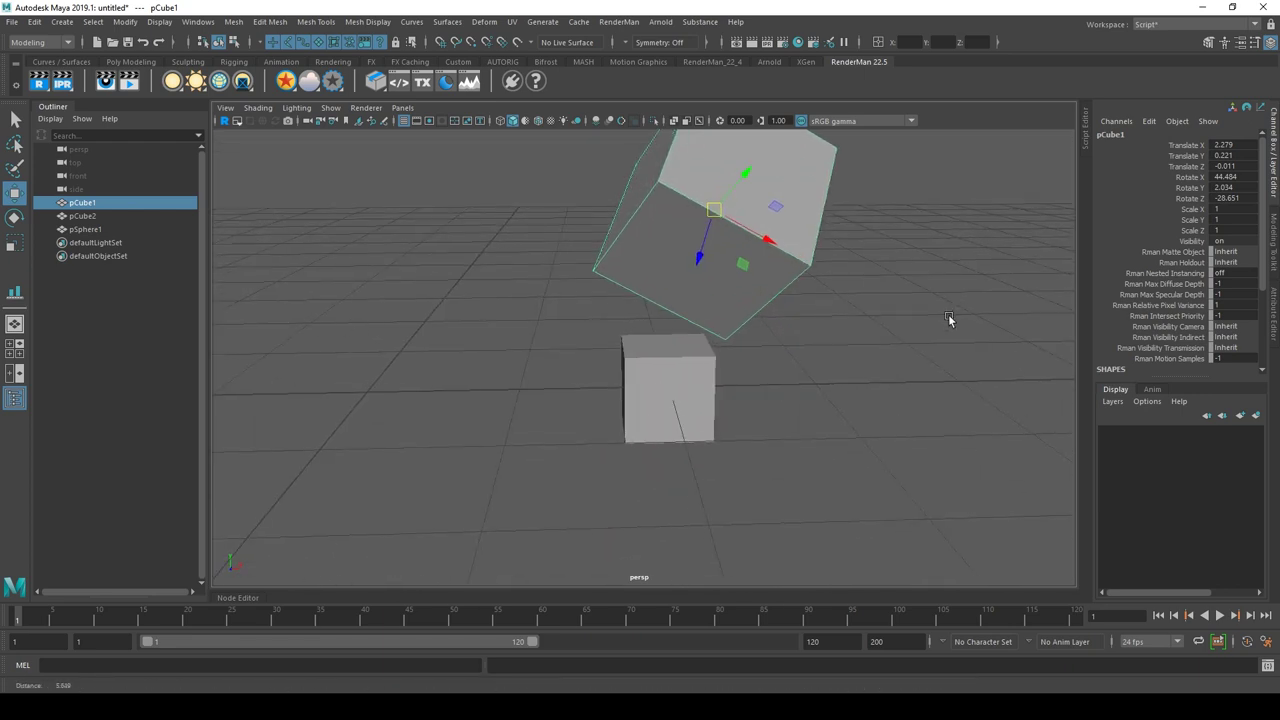
{"action": "left_click", "coordinate": [784, 388]}
{"action": "left_click", "coordinate": [744, 276]}
{"action": "mouse_move", "coordinate": [744, 276]}
{"action": "left_mouse_down", "text": "alt"}
{"action": "mouse_move", "coordinate": [703, 274]}
{"action": "mouse_move", "coordinate": [908, 266]}
{"action": "left_mouse_up", "text": "alt"}
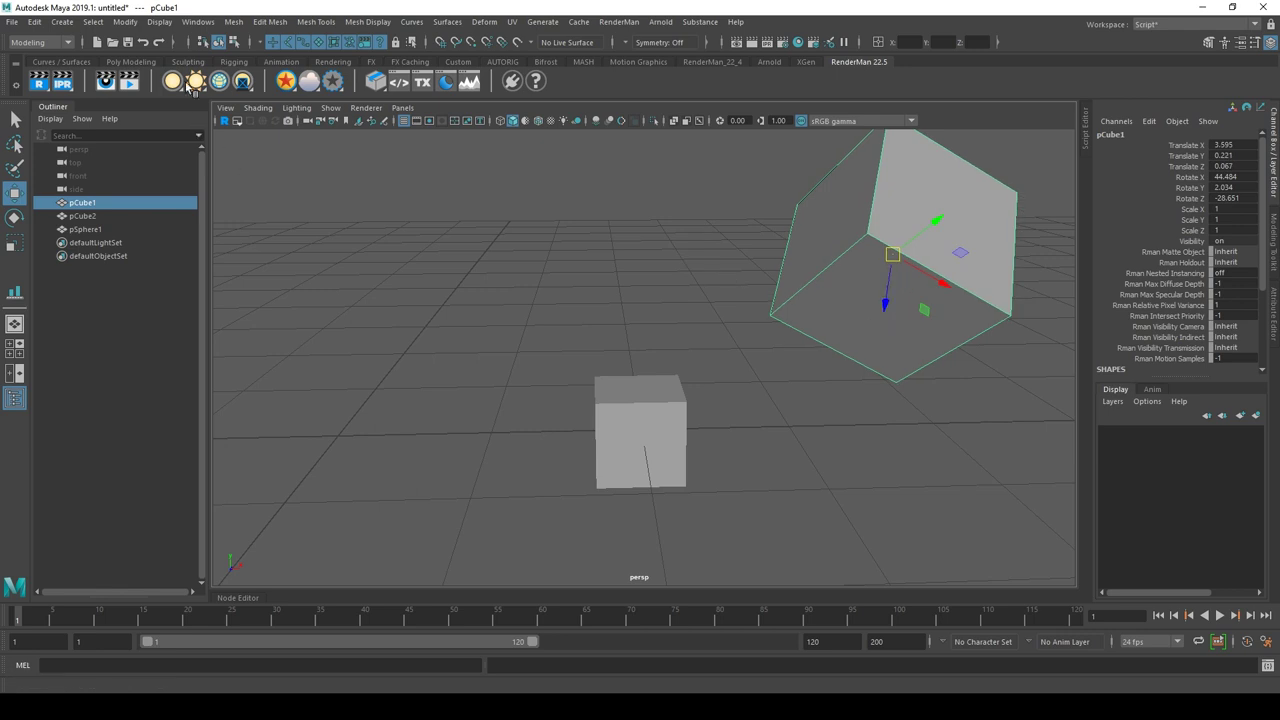
{"action": "left_click", "coordinate": [344, 247]}
{"action": "left_click", "coordinate": [92, 21]}
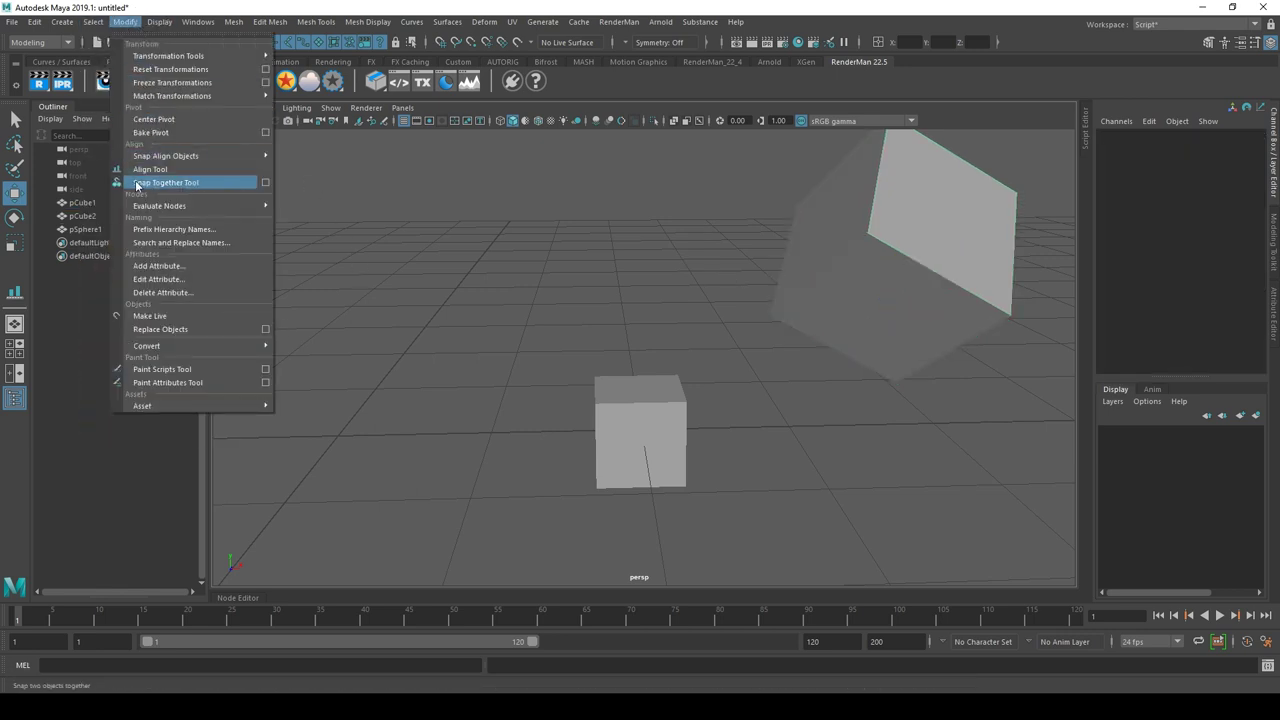
Step: Activate the Snap Together Tool in 'Move and rotate object(s)' mode and close its settings window
{"action": "left_click", "coordinate": [266, 184]}
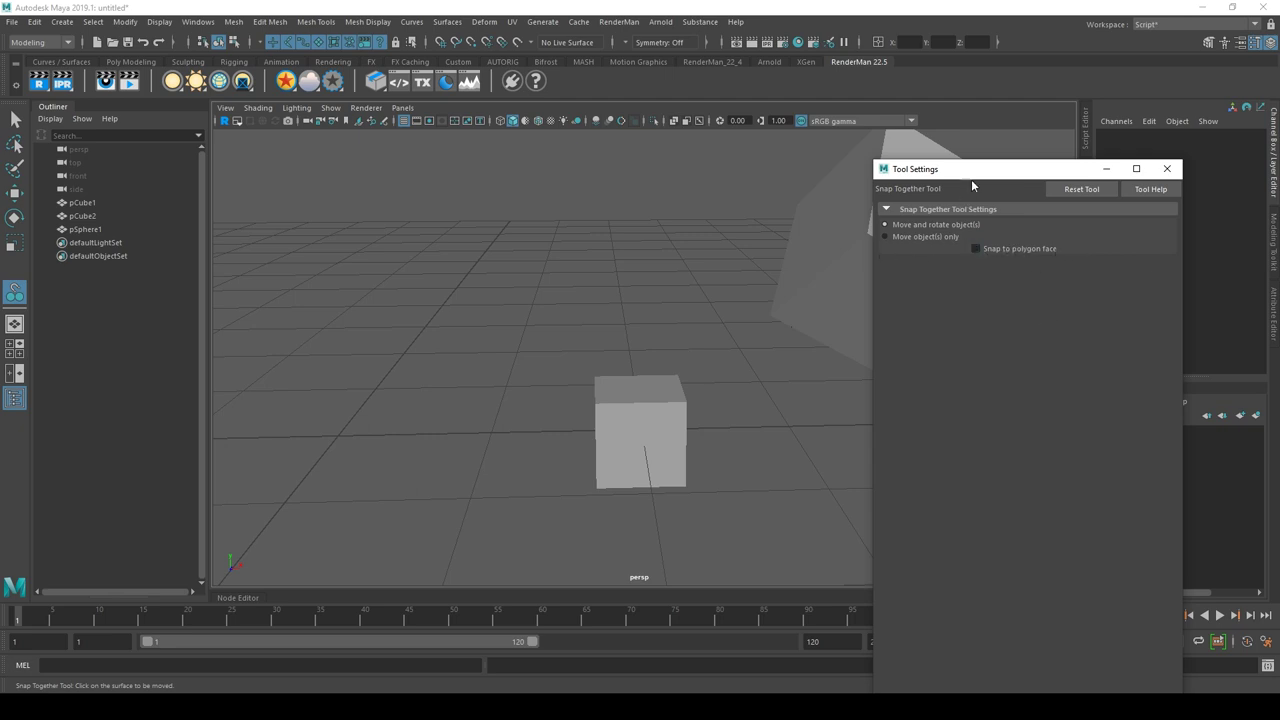
{"action": "left_click_drag", "start_coordinate": [979, 173], "coordinate": [1079, 174]}
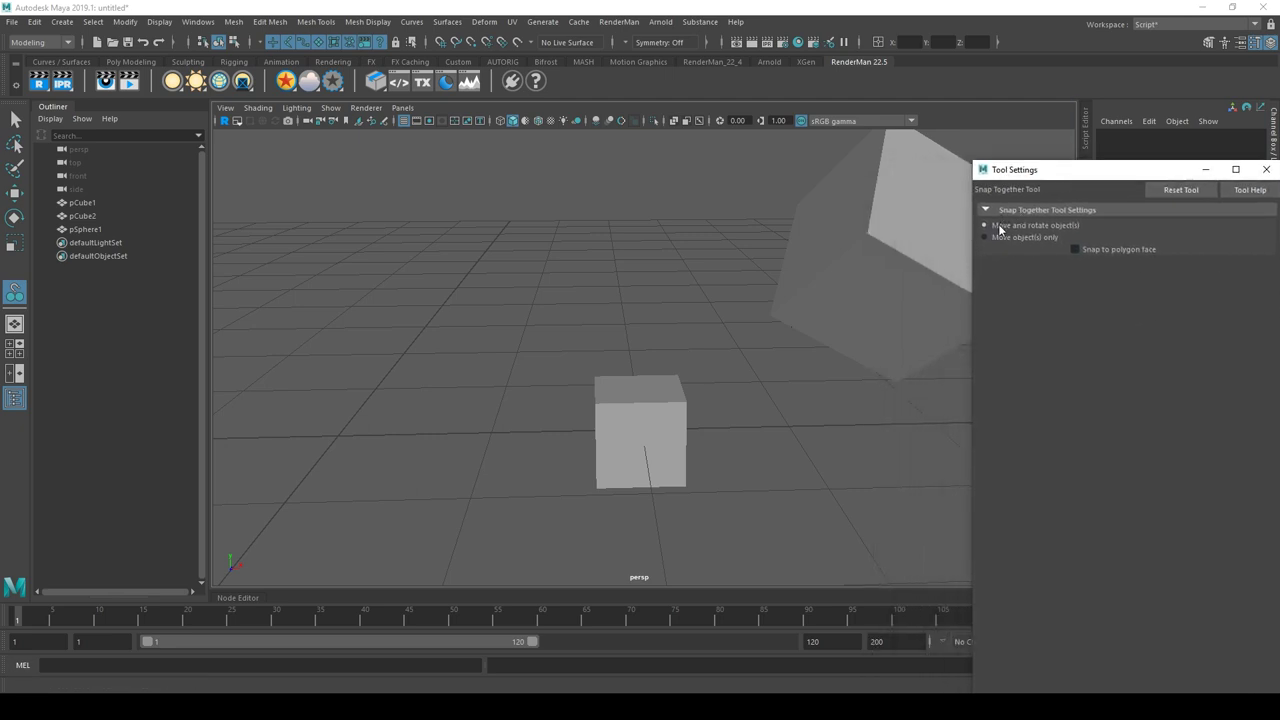
{"action": "mouse_move", "coordinate": [705, 291]}
{"action": "left_mouse_down", "text": "alt"}
{"action": "mouse_move", "coordinate": [551, 243]}
{"action": "mouse_move", "coordinate": [676, 269]}
{"action": "left_mouse_up", "text": "alt"}
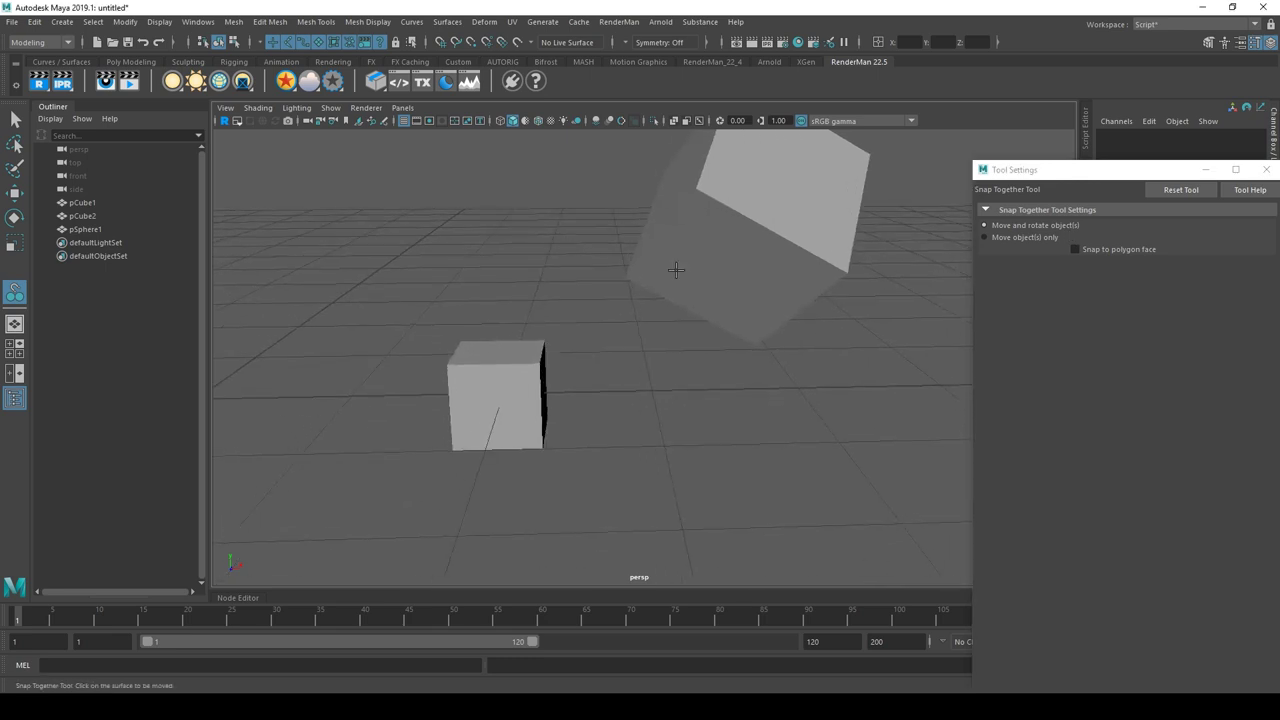
{"action": "left_click_drag", "start_coordinate": [1191, 175], "coordinate": [1071, 171]}
{"action": "left_click", "coordinate": [1144, 170]}
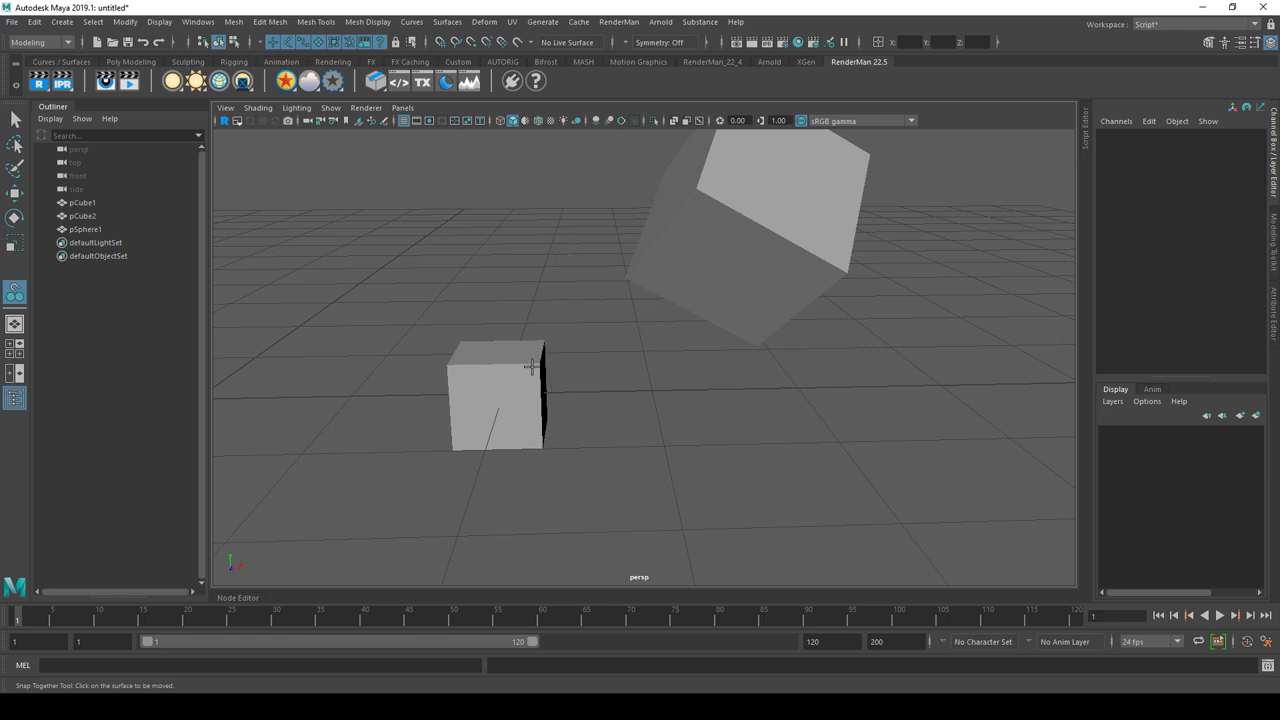
Step: Snap the small cube onto the large cube's face, tilting it to 29.036, 45.48, 63.418
{"action": "mouse_move", "coordinate": [491, 377]}
{"action": "left_mouse_down", "text": "alt"}
{"action": "mouse_move", "coordinate": [568, 372]}
{"action": "mouse_move", "coordinate": [545, 389]}
{"action": "left_mouse_up", "text": "alt"}
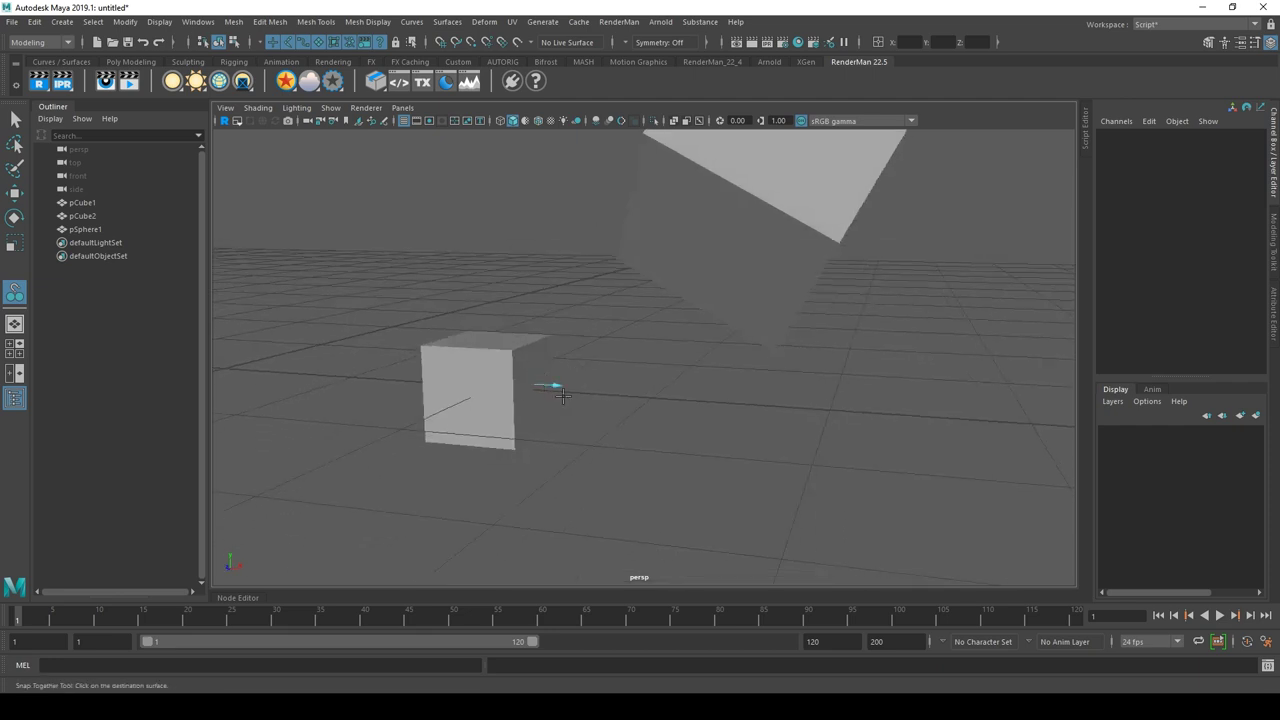
{"action": "left_click_drag", "start_coordinate": [779, 300], "coordinate": [814, 317], "text": "alt"}
{"action": "left_click", "coordinate": [700, 252]}
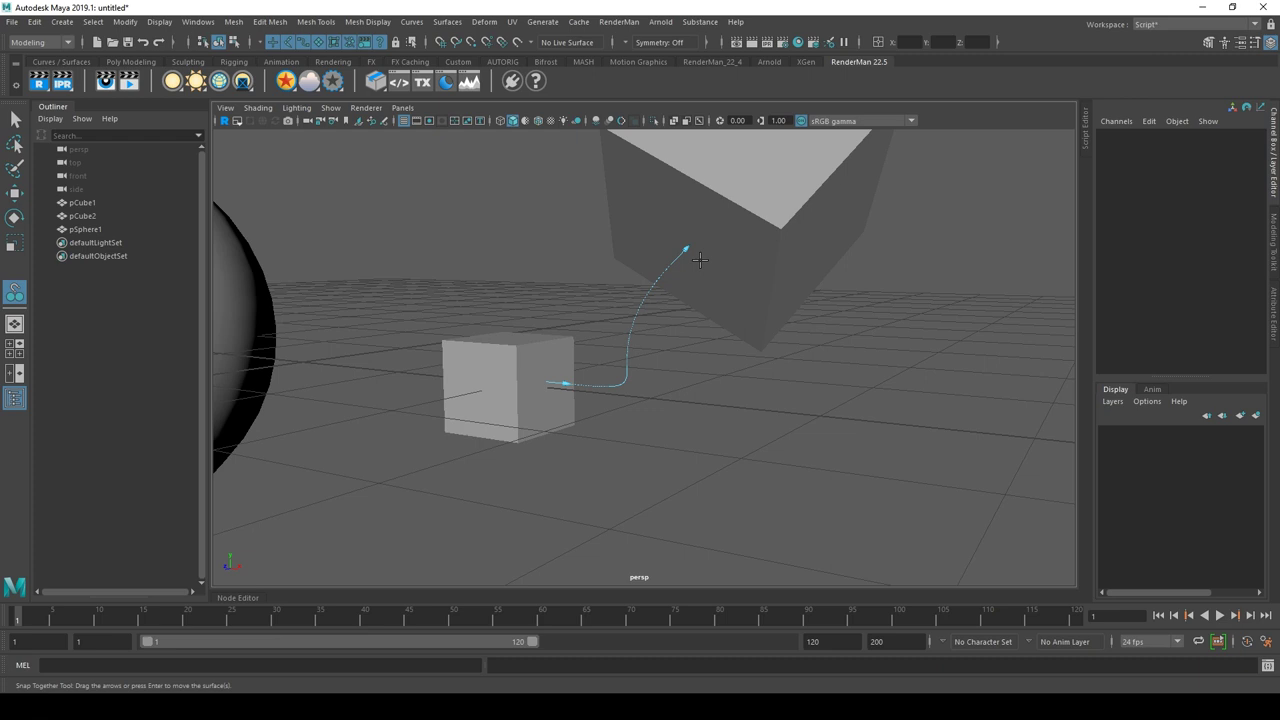
{"action": "key", "text": "Return"}
Step: Move pCube2 down beside the sphere and reselect it
{"action": "mouse_move", "coordinate": [764, 283]}
{"action": "left_mouse_down", "text": "alt"}
{"action": "mouse_move", "coordinate": [690, 296]}
{"action": "mouse_move", "coordinate": [743, 294]}
{"action": "mouse_move", "coordinate": [694, 331]}
{"action": "mouse_move", "coordinate": [729, 302]}
{"action": "mouse_move", "coordinate": [686, 304]}
{"action": "mouse_move", "coordinate": [670, 323]}
{"action": "mouse_move", "coordinate": [696, 333]}
{"action": "left_mouse_up", "text": "alt"}
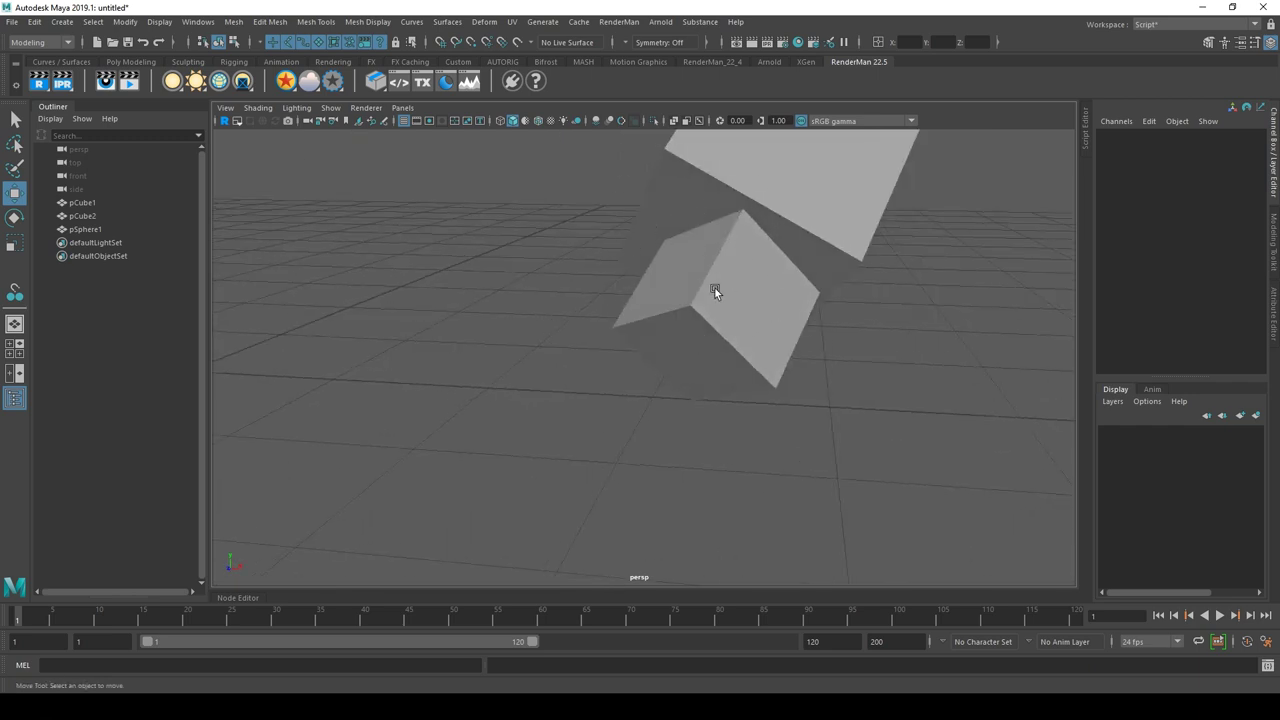
{"action": "mouse_move", "coordinate": [746, 282]}
{"action": "right_mouse_down", "text": "alt"}
{"action": "mouse_move", "coordinate": [830, 255]}
{"action": "mouse_move", "coordinate": [782, 251]}
{"action": "mouse_move", "coordinate": [818, 307]}
{"action": "right_mouse_up", "text": "alt"}
{"action": "left_click", "coordinate": [697, 362]}
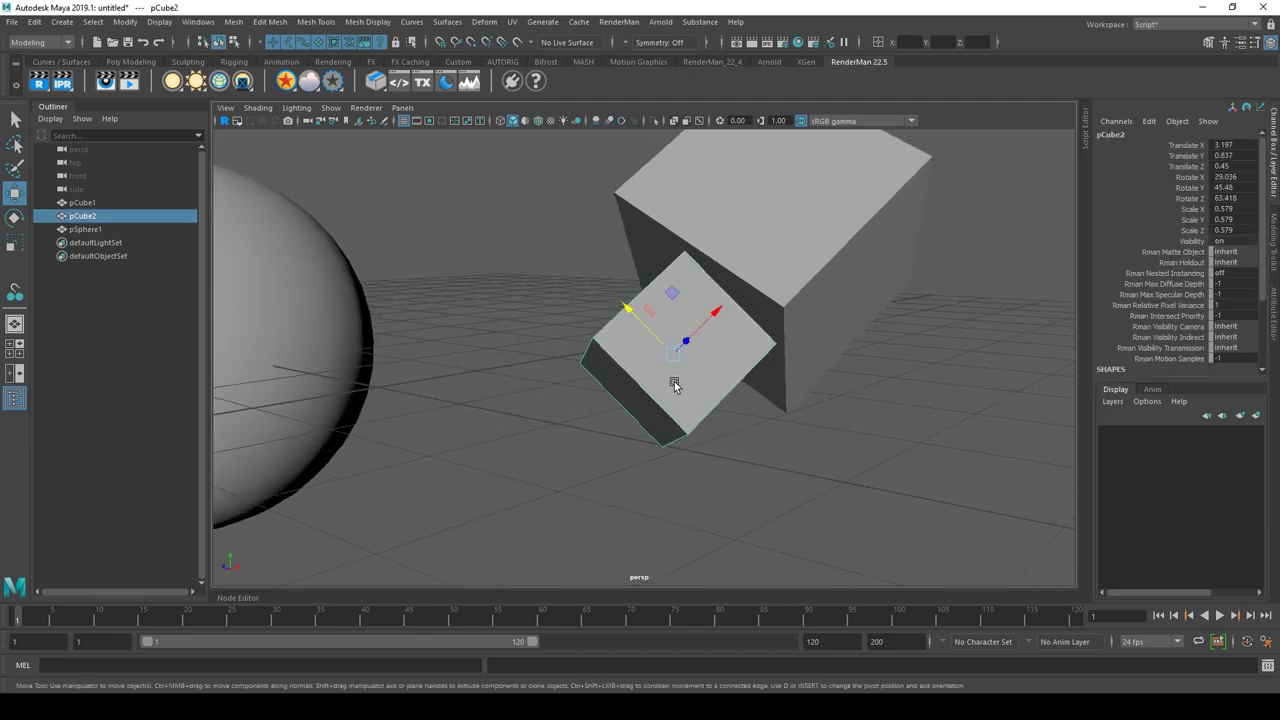
{"action": "left_click_drag", "start_coordinate": [679, 350], "coordinate": [423, 443]}
{"action": "mouse_move", "coordinate": [623, 406]}
{"action": "left_mouse_down", "text": "alt"}
{"action": "mouse_move", "coordinate": [609, 409]}
{"action": "mouse_move", "coordinate": [756, 332]}
{"action": "left_mouse_up", "text": "alt"}
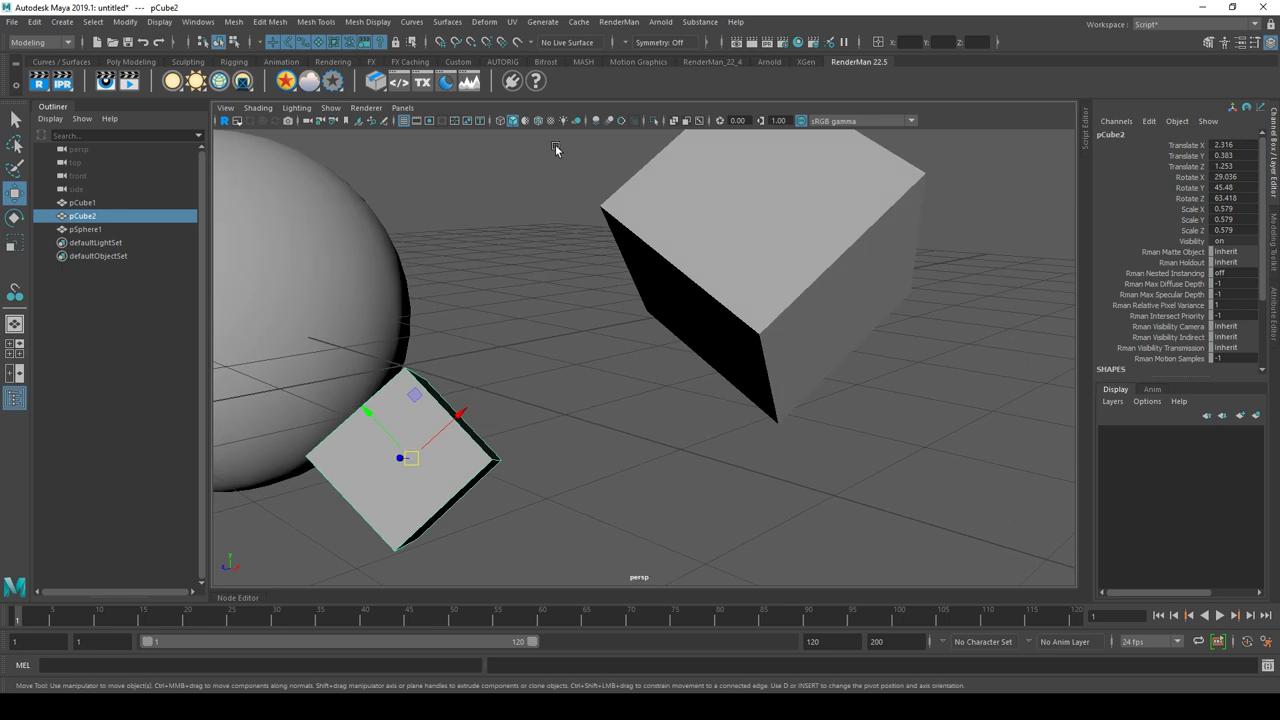
{"action": "left_click", "coordinate": [549, 314]}
{"action": "left_click", "coordinate": [442, 472]}
Step: Snap the small cube flush onto a face of the large cube again using point snapping (V)
{"action": "double_click", "coordinate": [15, 291]}
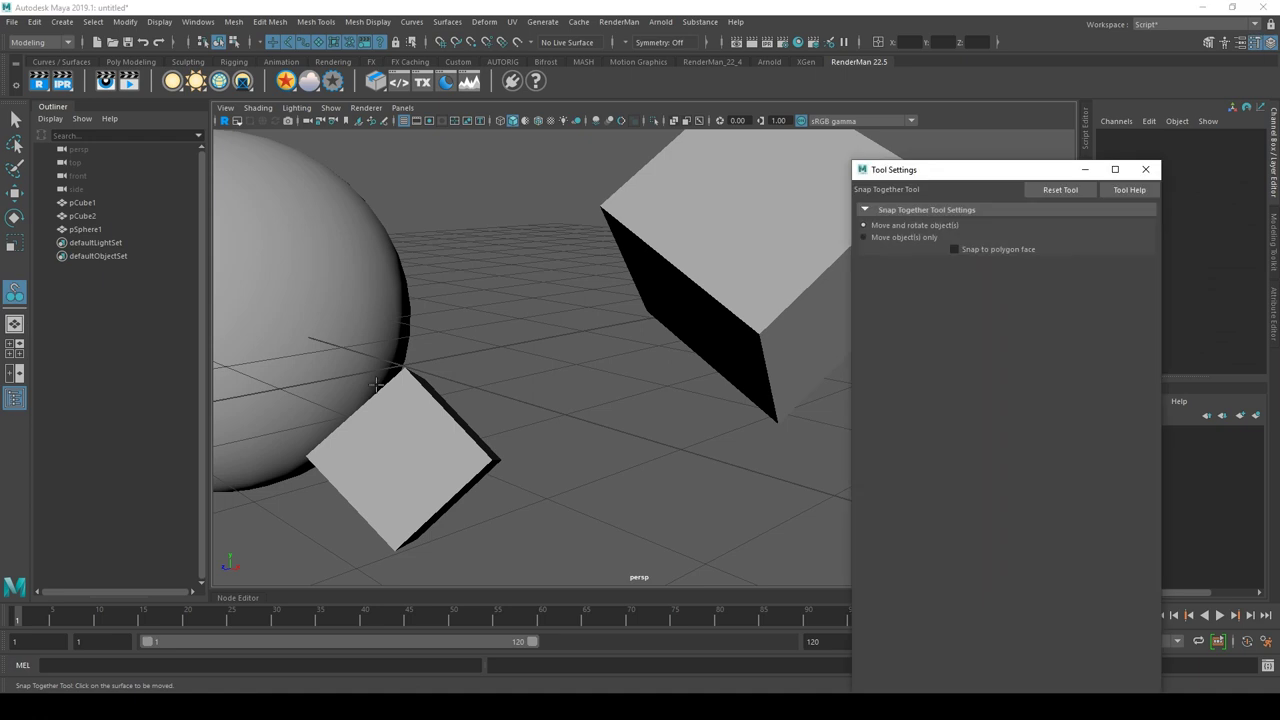
{"action": "mouse_move", "coordinate": [740, 294]}
{"action": "left_mouse_down", "text": "alt"}
{"action": "mouse_move", "coordinate": [470, 460]}
{"action": "mouse_move", "coordinate": [499, 403]}
{"action": "left_mouse_up", "text": "alt"}
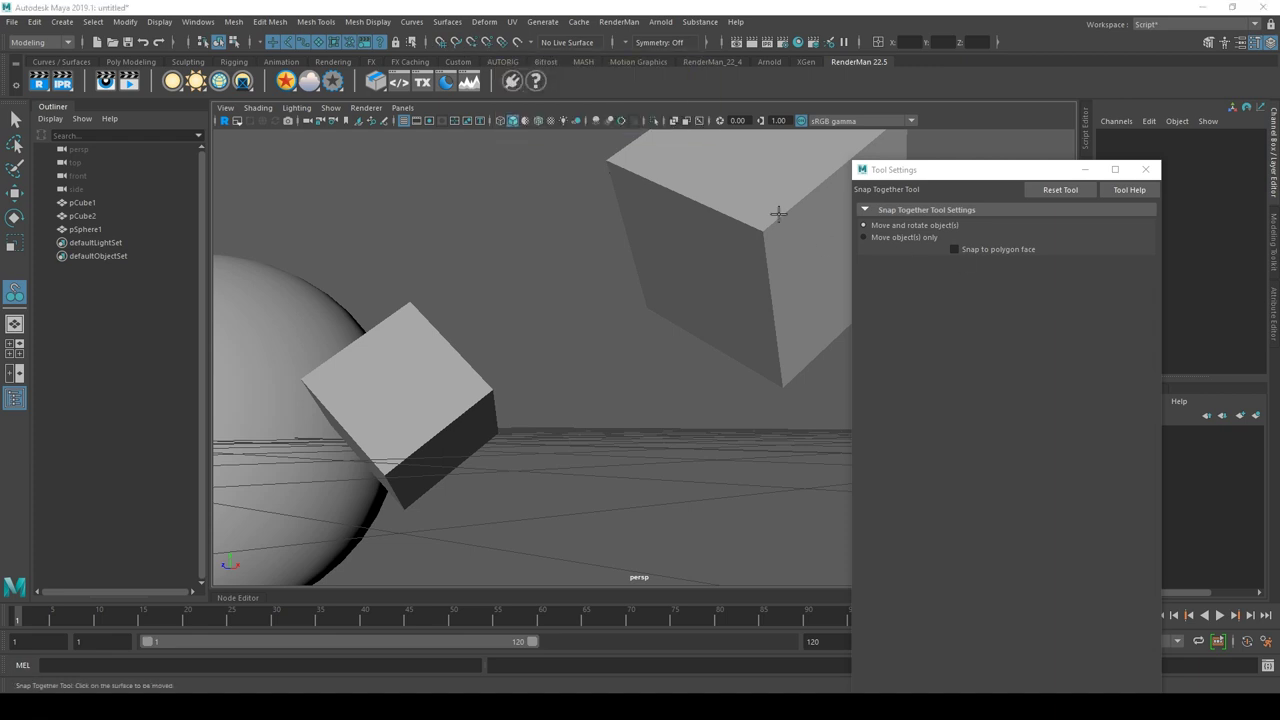
{"action": "key", "text": "v"}
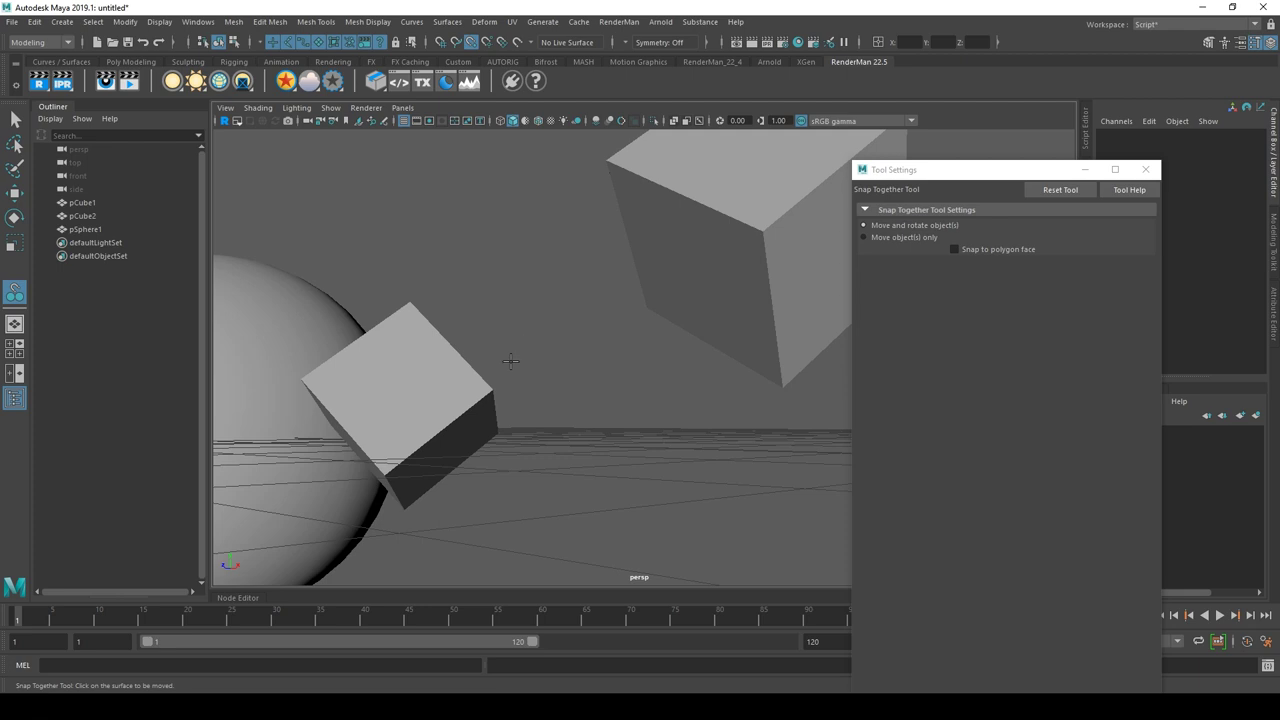
{"action": "left_click_drag", "start_coordinate": [507, 403], "coordinate": [536, 360], "text": "alt"}
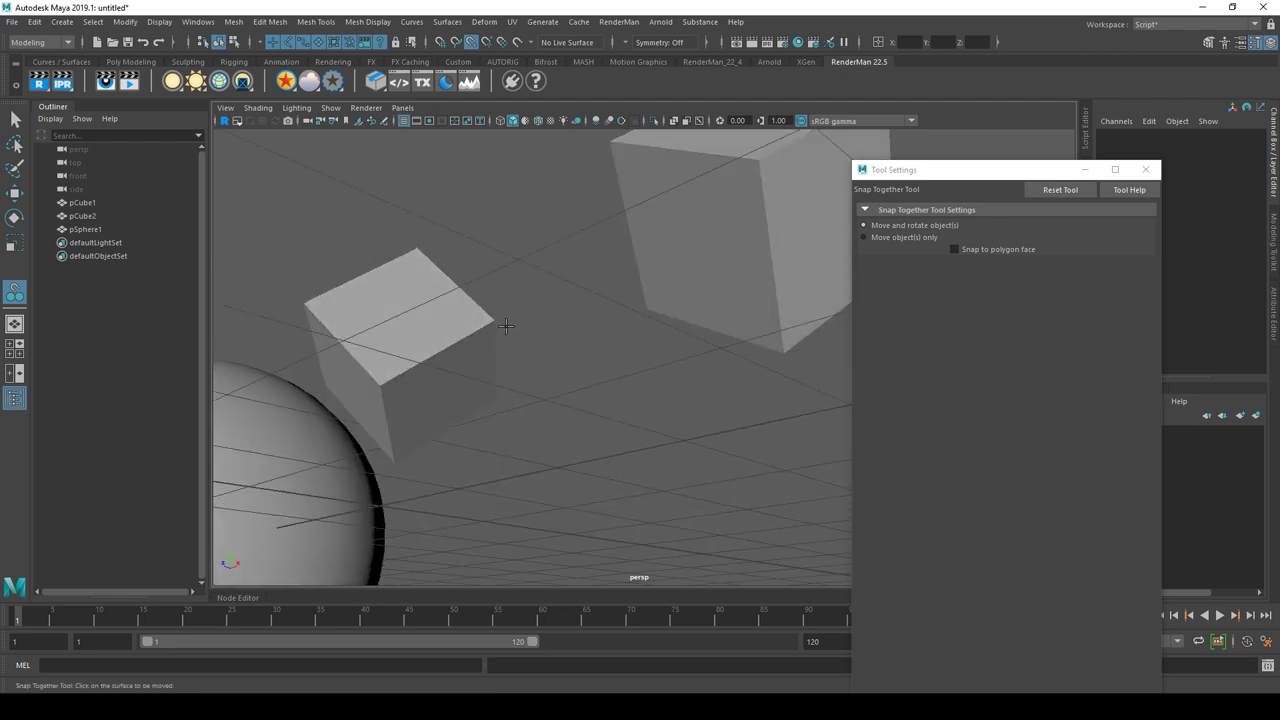
{"action": "left_click_drag", "start_coordinate": [646, 363], "coordinate": [674, 374], "text": "alt"}
{"action": "left_click", "coordinate": [727, 243]}
{"action": "mouse_move", "coordinate": [752, 270]}
{"action": "left_mouse_down", "text": "alt"}
{"action": "mouse_move", "coordinate": [717, 286]}
{"action": "mouse_move", "coordinate": [636, 230]}
{"action": "mouse_move", "coordinate": [746, 283]}
{"action": "left_mouse_up", "text": "alt"}
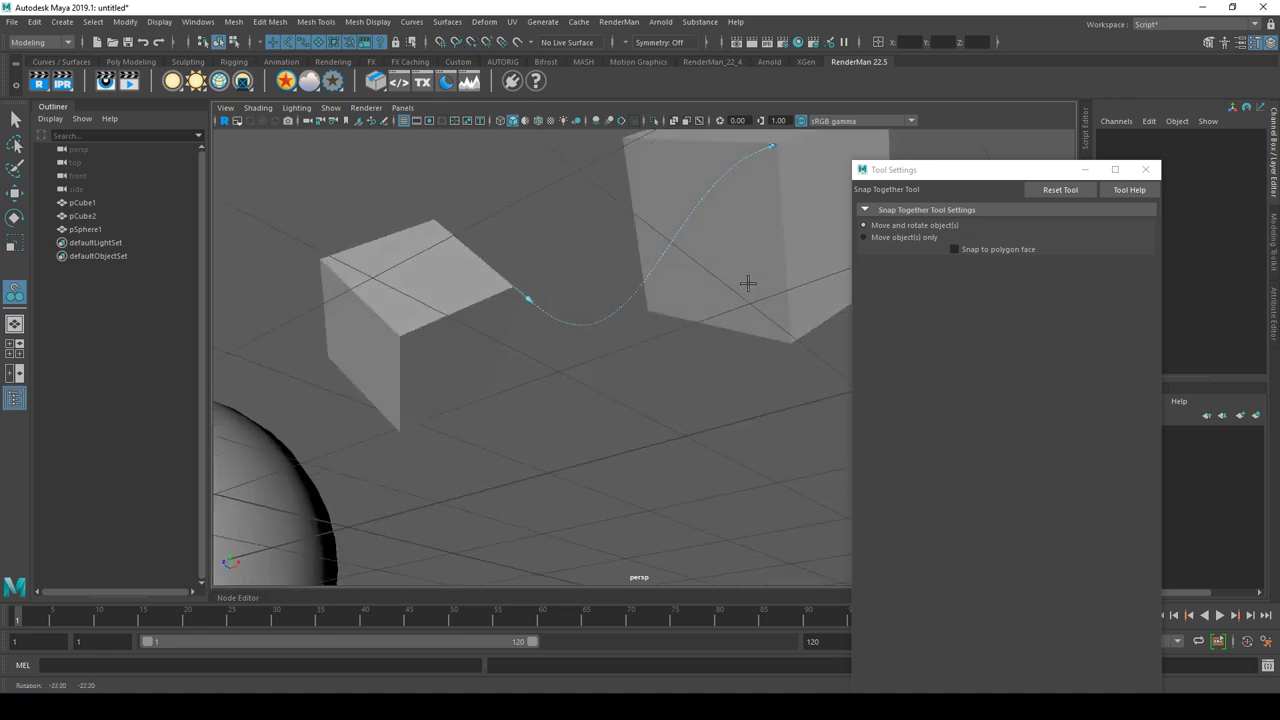
{"action": "mouse_move", "coordinate": [717, 237]}
{"action": "left_mouse_down"}
{"action": "mouse_move", "coordinate": [729, 260]}
{"action": "mouse_move", "coordinate": [657, 171]}
{"action": "mouse_move", "coordinate": [671, 157]}
{"action": "mouse_move", "coordinate": [762, 186]}
{"action": "mouse_move", "coordinate": [729, 266]}
{"action": "mouse_move", "coordinate": [737, 257]}
{"action": "mouse_move", "coordinate": [709, 234]}
{"action": "mouse_move", "coordinate": [743, 200]}
{"action": "mouse_move", "coordinate": [716, 239]}
{"action": "left_mouse_up"}
{"action": "mouse_move", "coordinate": [842, 423]}
{"action": "left_mouse_down", "text": "alt"}
{"action": "mouse_move", "coordinate": [646, 374]}
{"action": "mouse_move", "coordinate": [678, 360]}
{"action": "mouse_move", "coordinate": [658, 288]}
{"action": "mouse_move", "coordinate": [673, 342]}
{"action": "mouse_move", "coordinate": [754, 288]}
{"action": "left_mouse_up", "text": "alt"}
{"action": "key", "text": "Return"}
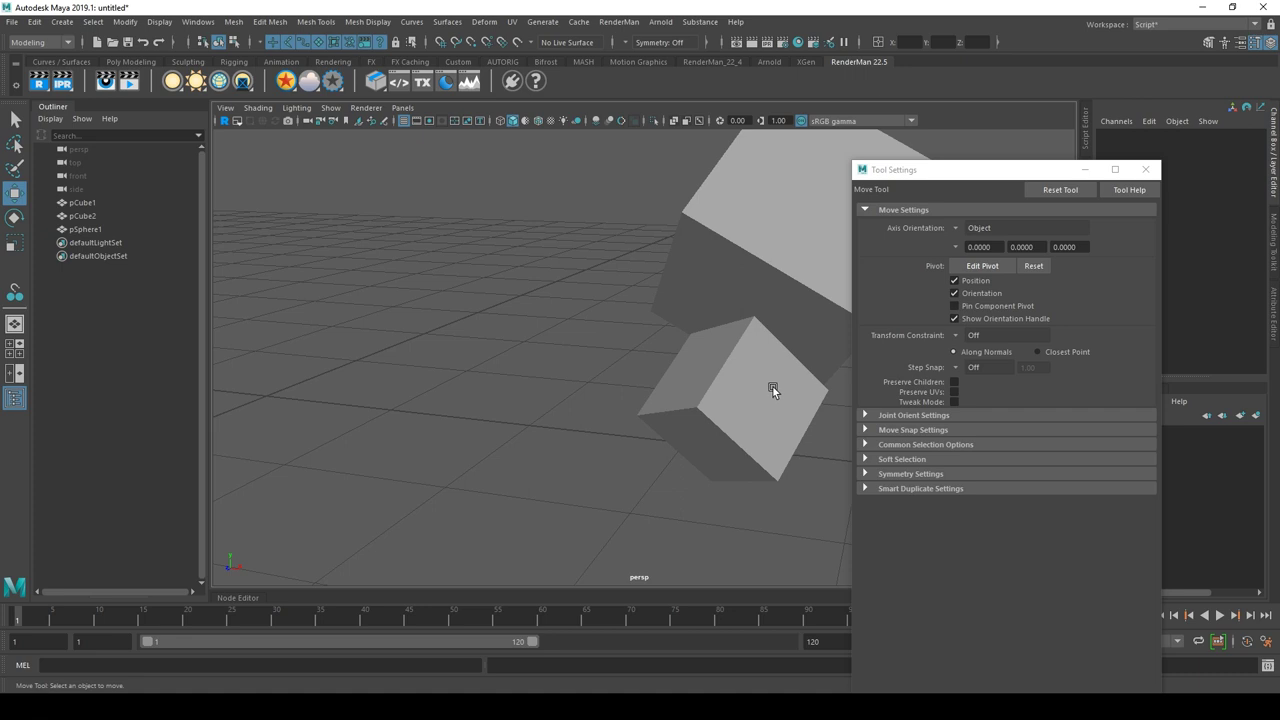
Step: Move pCube2 left beside the sphere and rotate it to 104.281, -37.239, 122.645
{"action": "left_click", "coordinate": [773, 387]}
{"action": "mouse_move", "coordinate": [737, 405]}
{"action": "left_mouse_down"}
{"action": "mouse_move", "coordinate": [373, 432]}
{"action": "mouse_move", "coordinate": [411, 414]}
{"action": "mouse_move", "coordinate": [409, 402]}
{"action": "mouse_move", "coordinate": [382, 452]}
{"action": "left_mouse_up"}
{"action": "key", "text": "e"}
{"action": "left_click_drag", "start_coordinate": [712, 457], "coordinate": [526, 389], "text": "alt"}
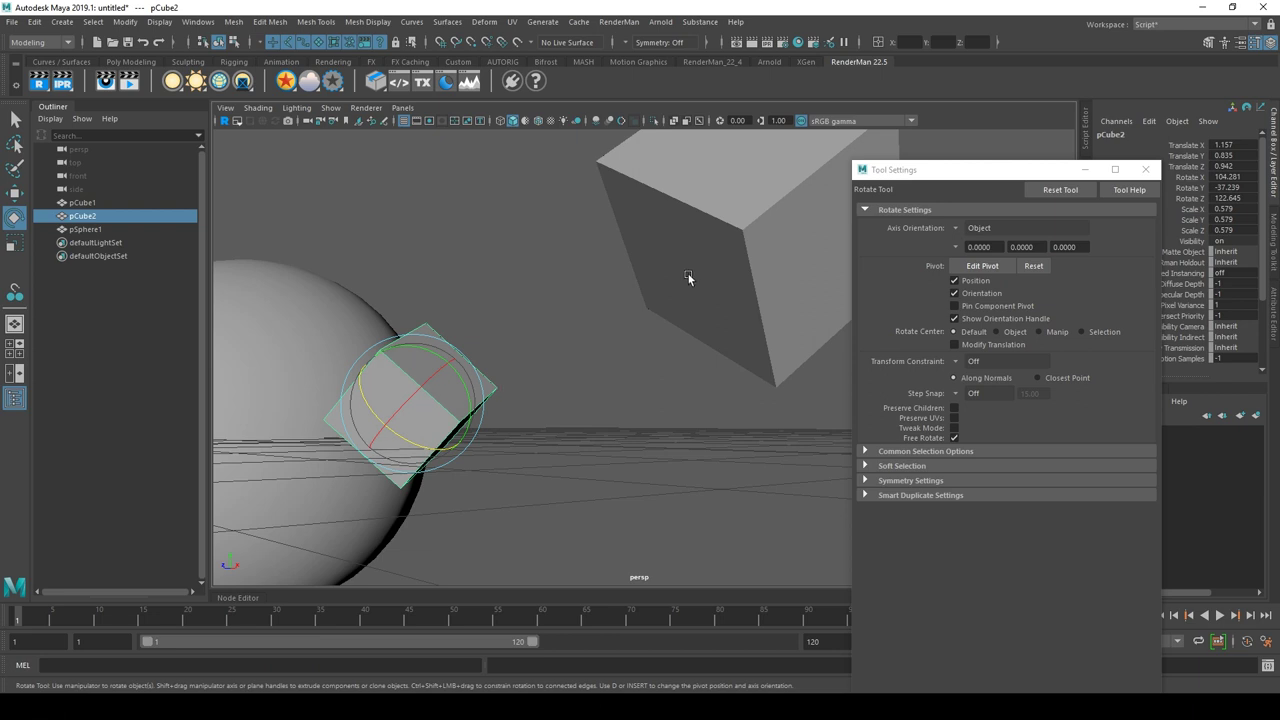
{"action": "mouse_move", "coordinate": [686, 279]}
{"action": "left_mouse_down", "text": "alt"}
{"action": "mouse_move", "coordinate": [665, 331]}
{"action": "mouse_move", "coordinate": [476, 450]}
{"action": "left_mouse_up", "text": "alt"}
{"action": "left_click", "coordinate": [476, 450]}
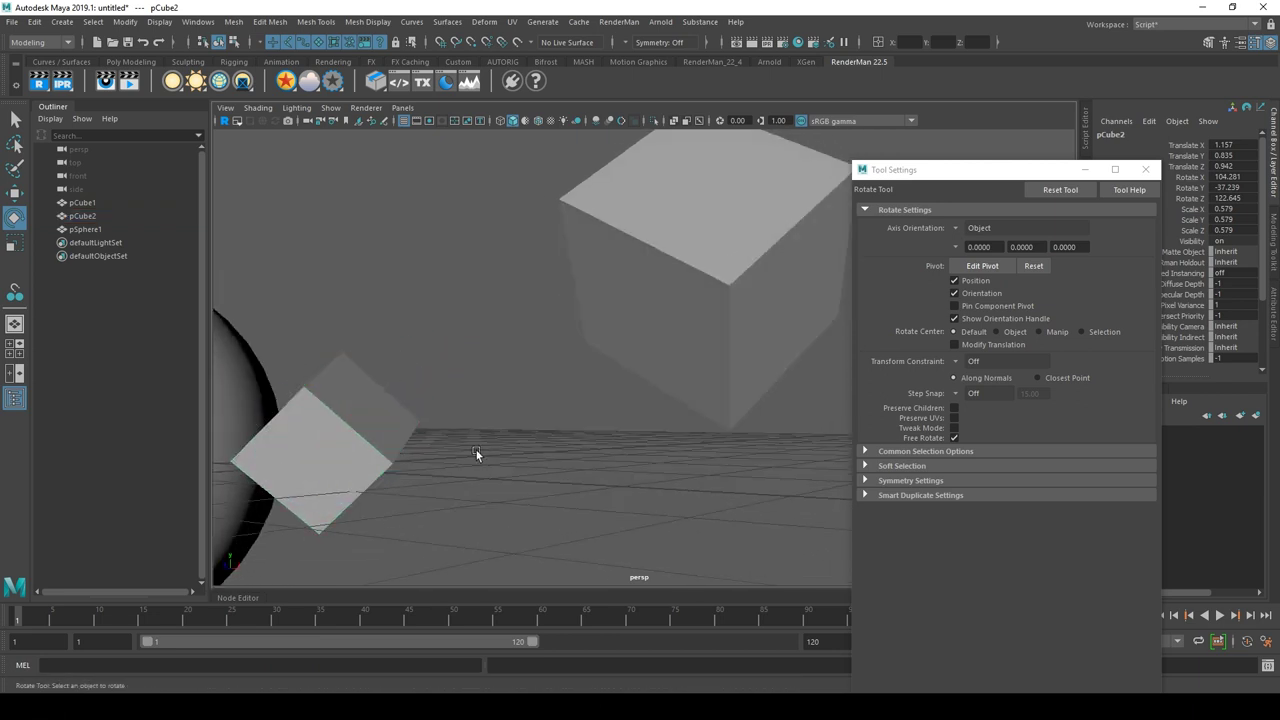
{"action": "left_click", "coordinate": [15, 292]}
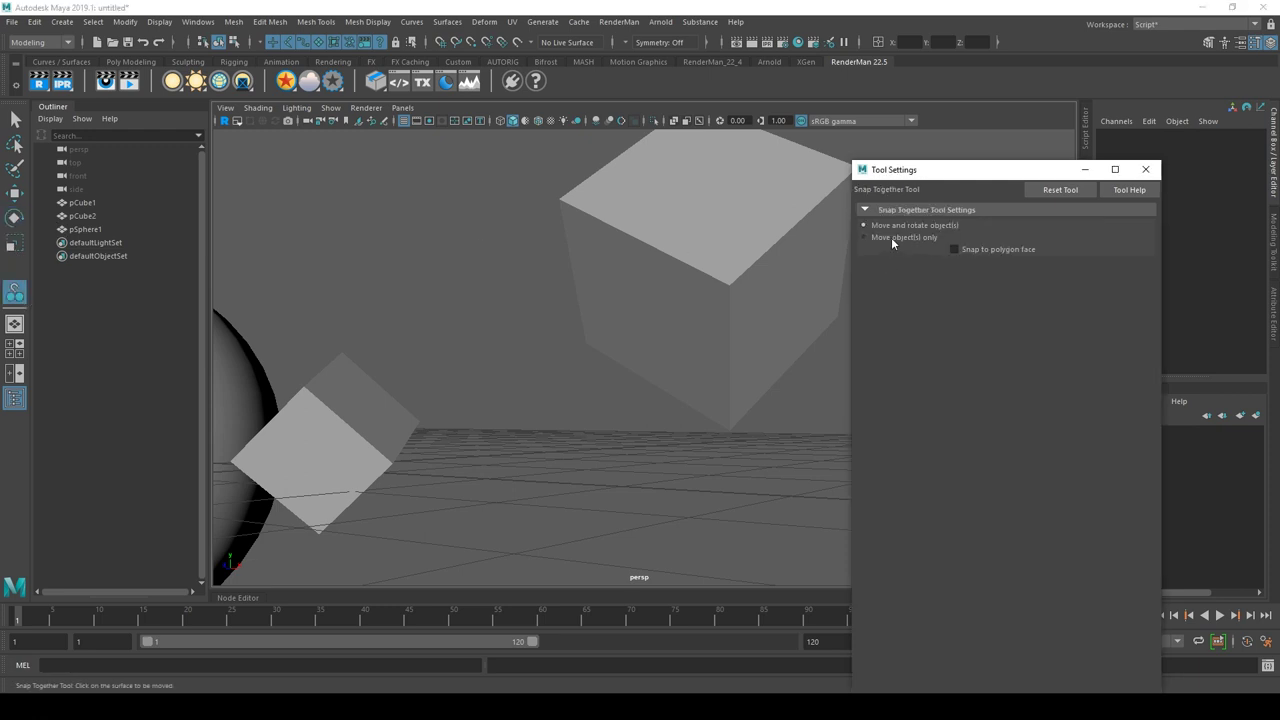
Step: Snap the small cube toward the large cube with 'Move object(s) only', keeping its tilt
{"action": "mouse_move", "coordinate": [551, 423]}
{"action": "left_mouse_down", "text": "alt"}
{"action": "mouse_move", "coordinate": [597, 423]}
{"action": "mouse_move", "coordinate": [556, 426]}
{"action": "mouse_move", "coordinate": [560, 437]}
{"action": "mouse_move", "coordinate": [554, 403]}
{"action": "mouse_move", "coordinate": [565, 430]}
{"action": "left_mouse_up", "text": "alt"}
{"action": "left_click_drag", "start_coordinate": [684, 294], "coordinate": [689, 283]}
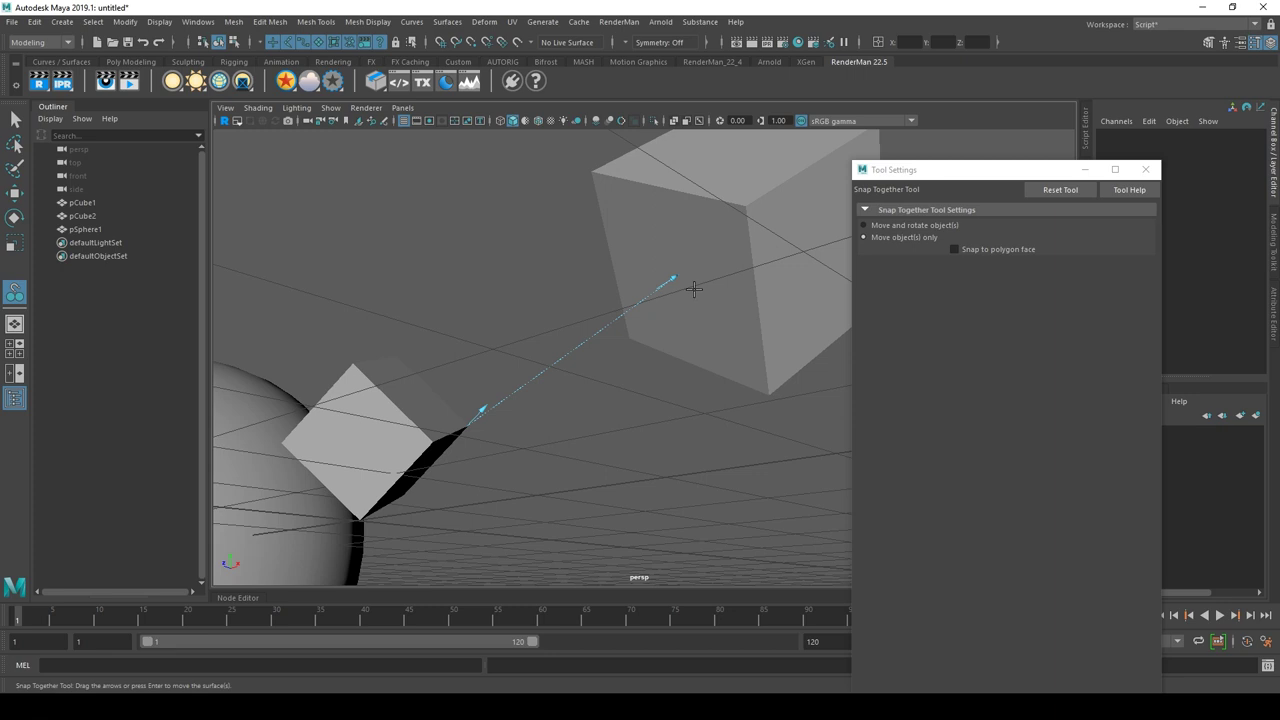
{"action": "key", "text": "Return"}
{"action": "mouse_move", "coordinate": [695, 284]}
{"action": "left_mouse_down", "text": "alt"}
{"action": "mouse_move", "coordinate": [655, 398]}
{"action": "mouse_move", "coordinate": [668, 406]}
{"action": "mouse_move", "coordinate": [619, 321]}
{"action": "left_mouse_up", "text": "alt"}
{"action": "mouse_move", "coordinate": [631, 366]}
{"action": "left_mouse_down", "text": "alt"}
{"action": "mouse_move", "coordinate": [558, 285]}
{"action": "mouse_move", "coordinate": [692, 380]}
{"action": "mouse_move", "coordinate": [610, 397]}
{"action": "mouse_move", "coordinate": [620, 407]}
{"action": "mouse_move", "coordinate": [606, 394]}
{"action": "left_mouse_up", "text": "alt"}
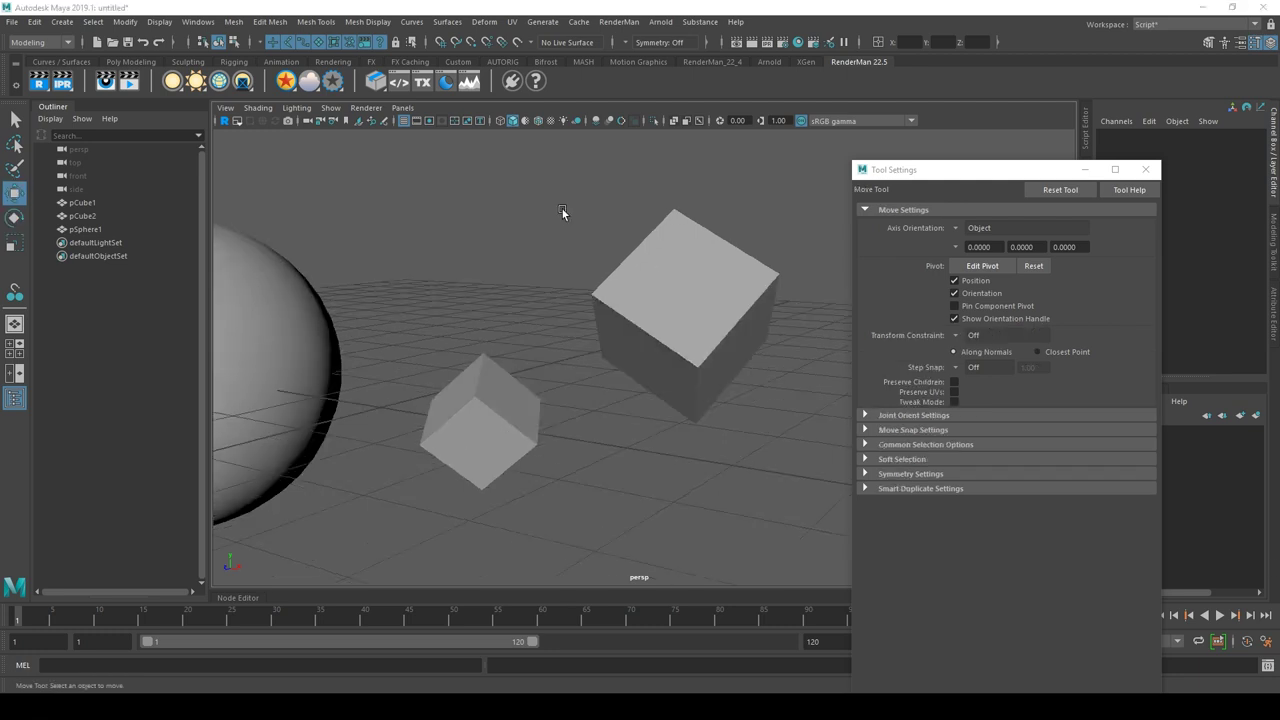
Step: Snap a corner vertex of pCube2 onto a corner vertex of pCube1 with Point to Point
{"action": "left_click", "coordinate": [128, 22]}
{"action": "mouse_move", "coordinate": [166, 156]}
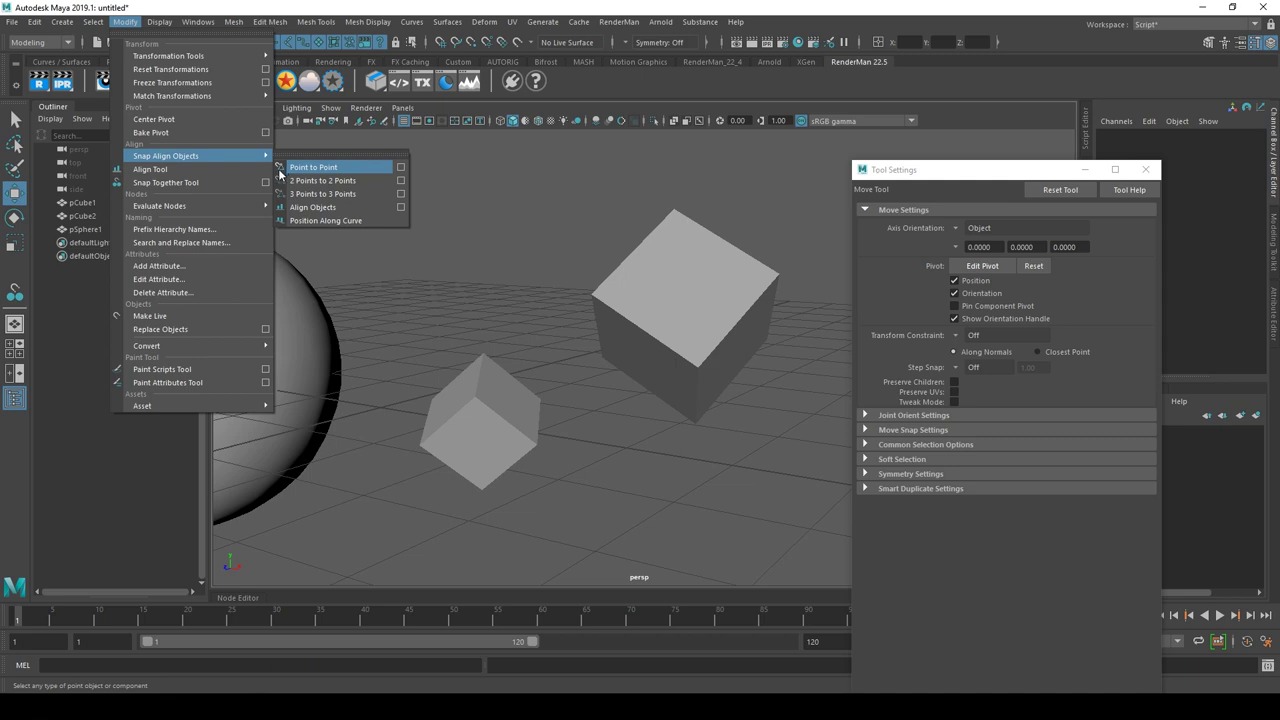
{"action": "left_click", "coordinate": [588, 192]}
{"action": "left_click", "coordinate": [510, 375]}
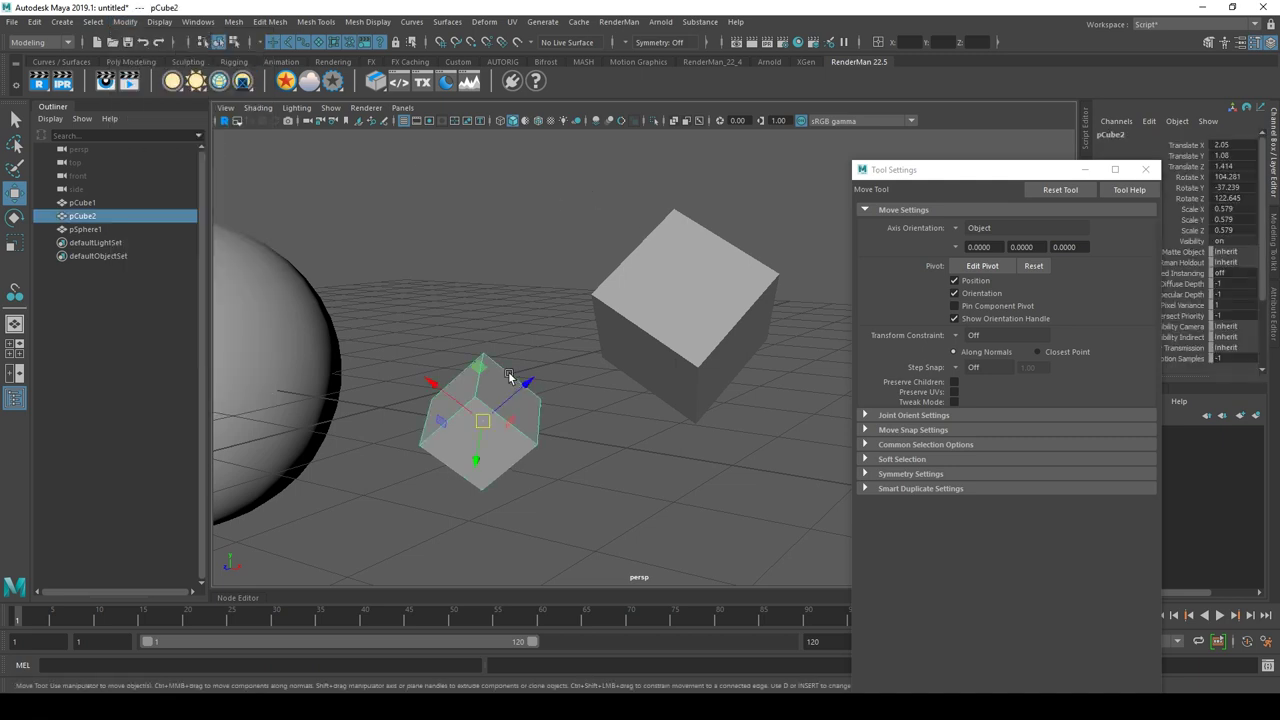
{"action": "left_click", "coordinate": [238, 45]}
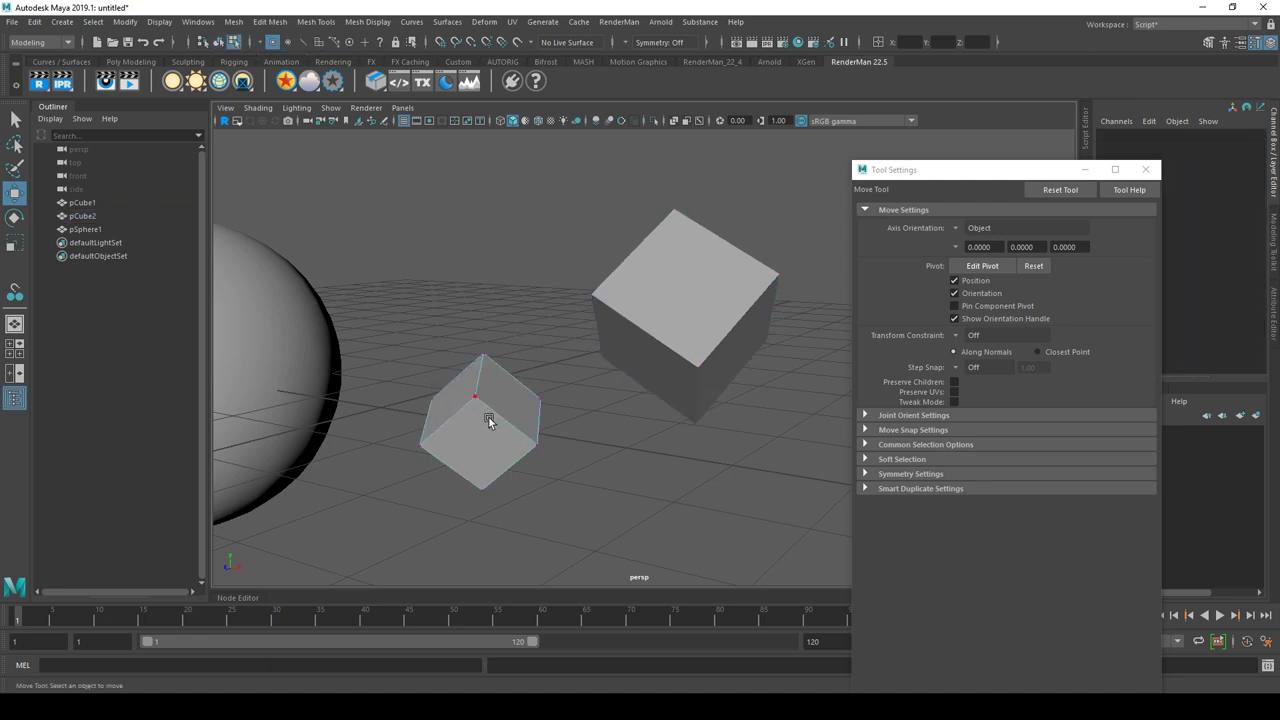
{"action": "left_click", "coordinate": [498, 359]}
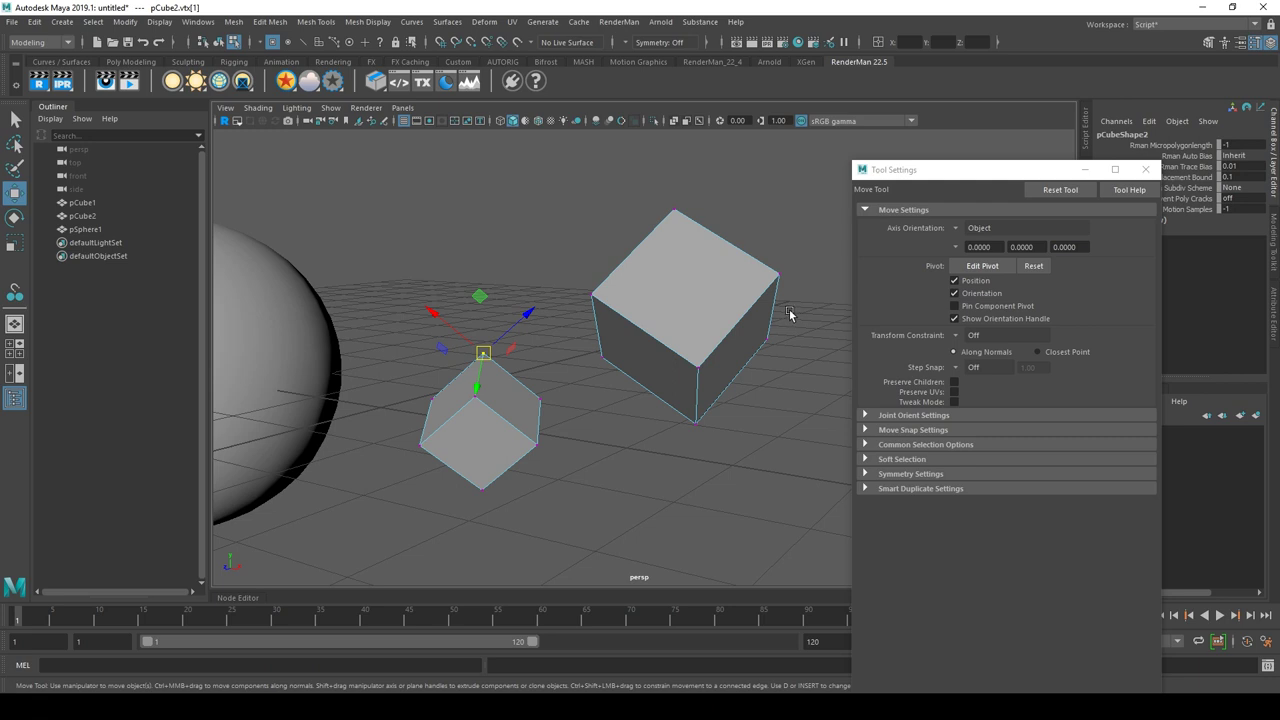
{"action": "left_click", "coordinate": [792, 278]}
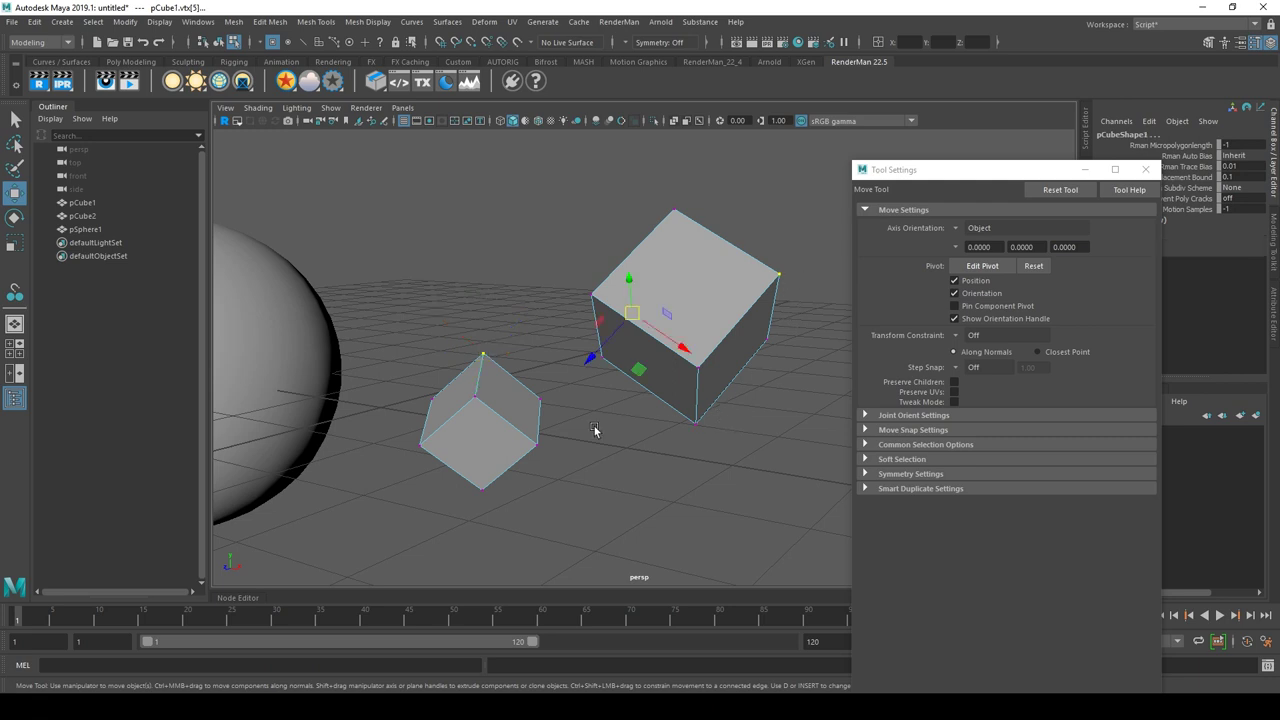
{"action": "left_click", "coordinate": [125, 21]}
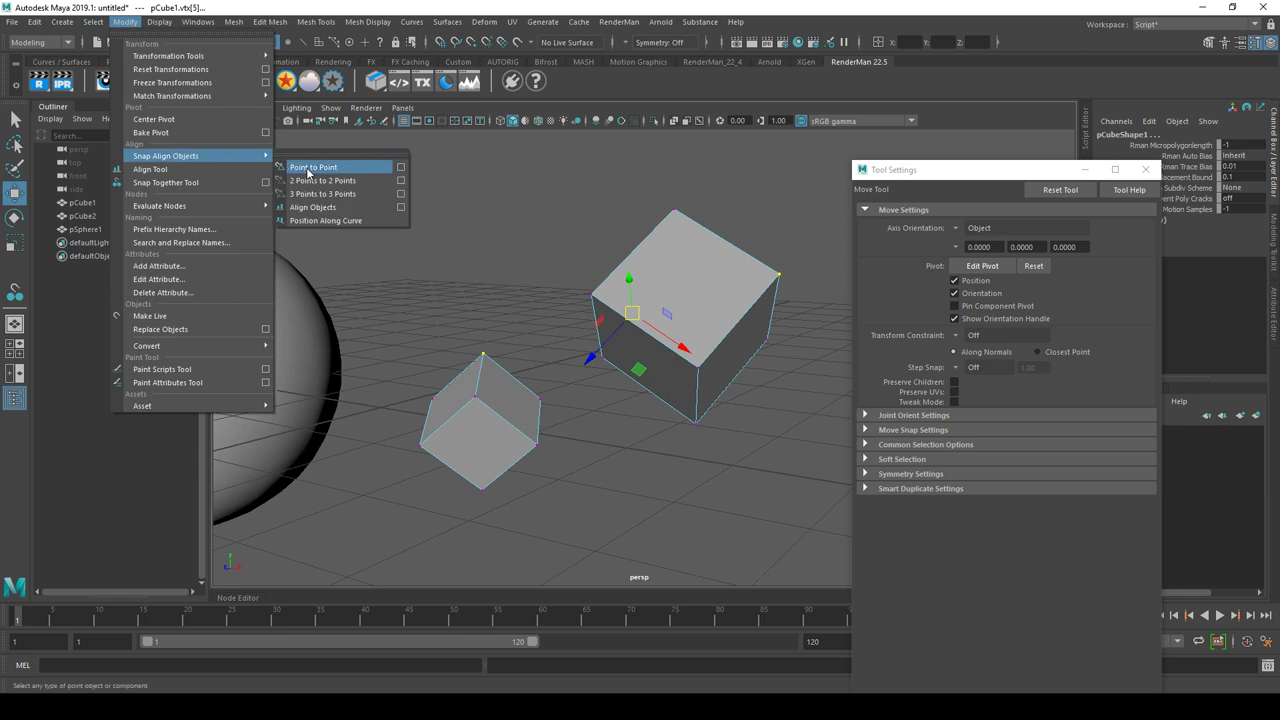
{"action": "left_click", "coordinate": [307, 172]}
{"action": "mouse_move", "coordinate": [597, 323]}
{"action": "left_mouse_down", "text": "alt"}
{"action": "mouse_move", "coordinate": [447, 318]}
{"action": "mouse_move", "coordinate": [554, 337]}
{"action": "left_mouse_up", "text": "alt"}
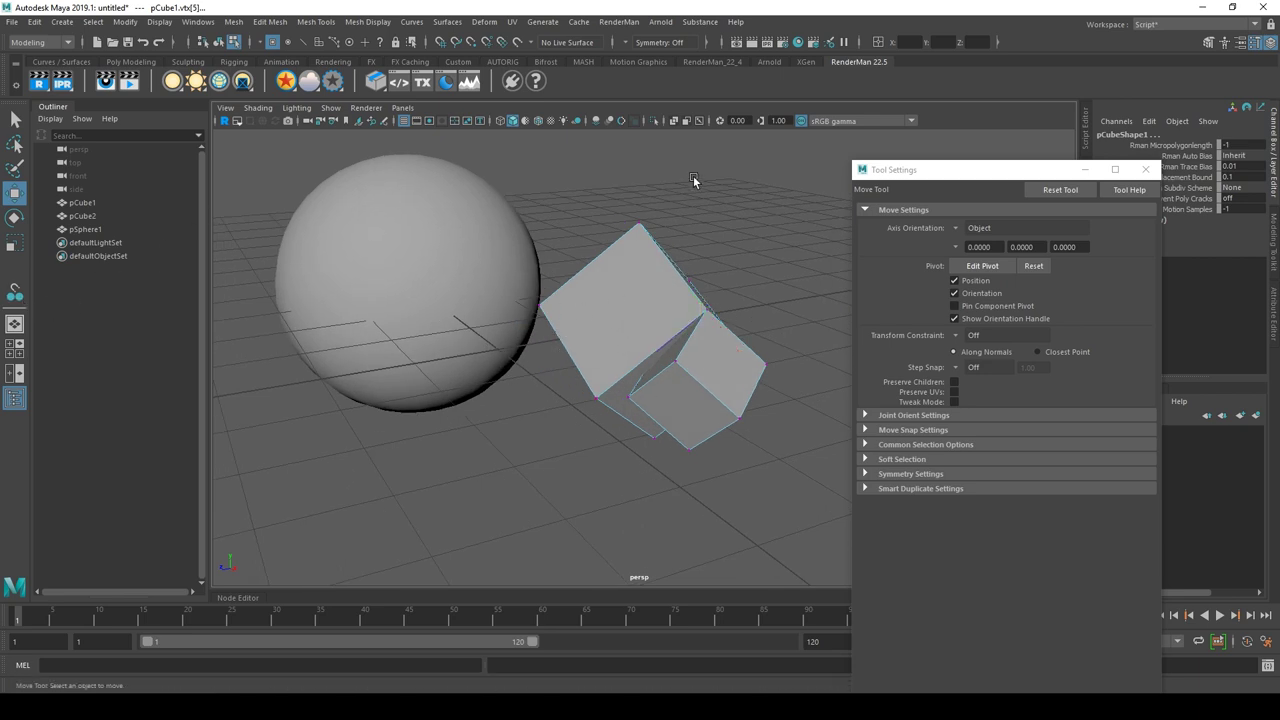
{"action": "key", "text": "ctrl+z"}
{"action": "left_click", "coordinate": [15, 291]}
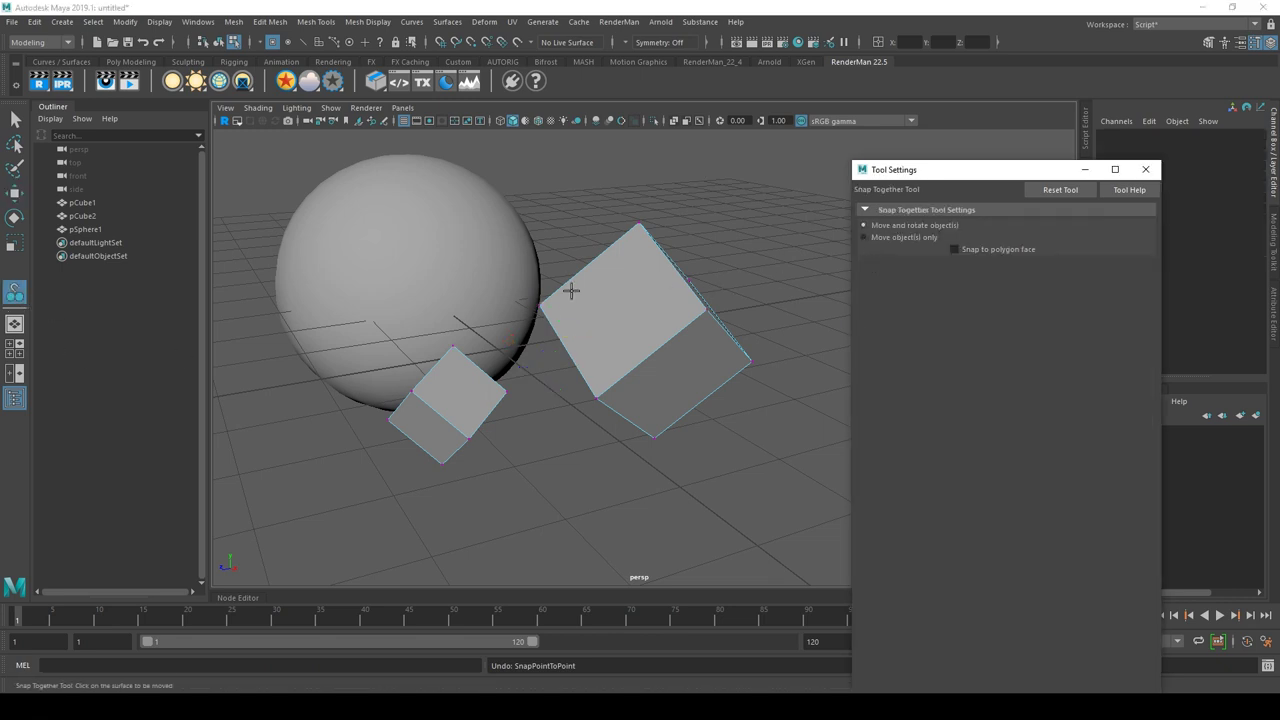
{"action": "left_click", "coordinate": [457, 355]}
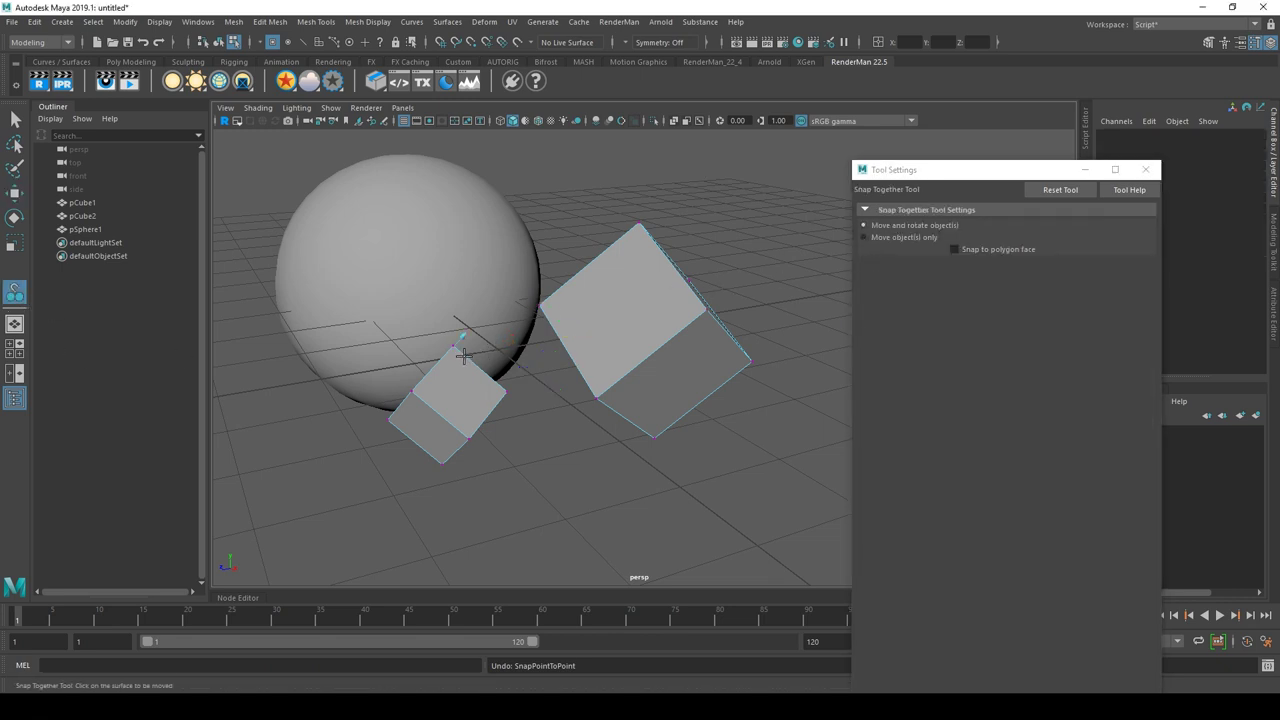
{"action": "left_click", "coordinate": [716, 318]}
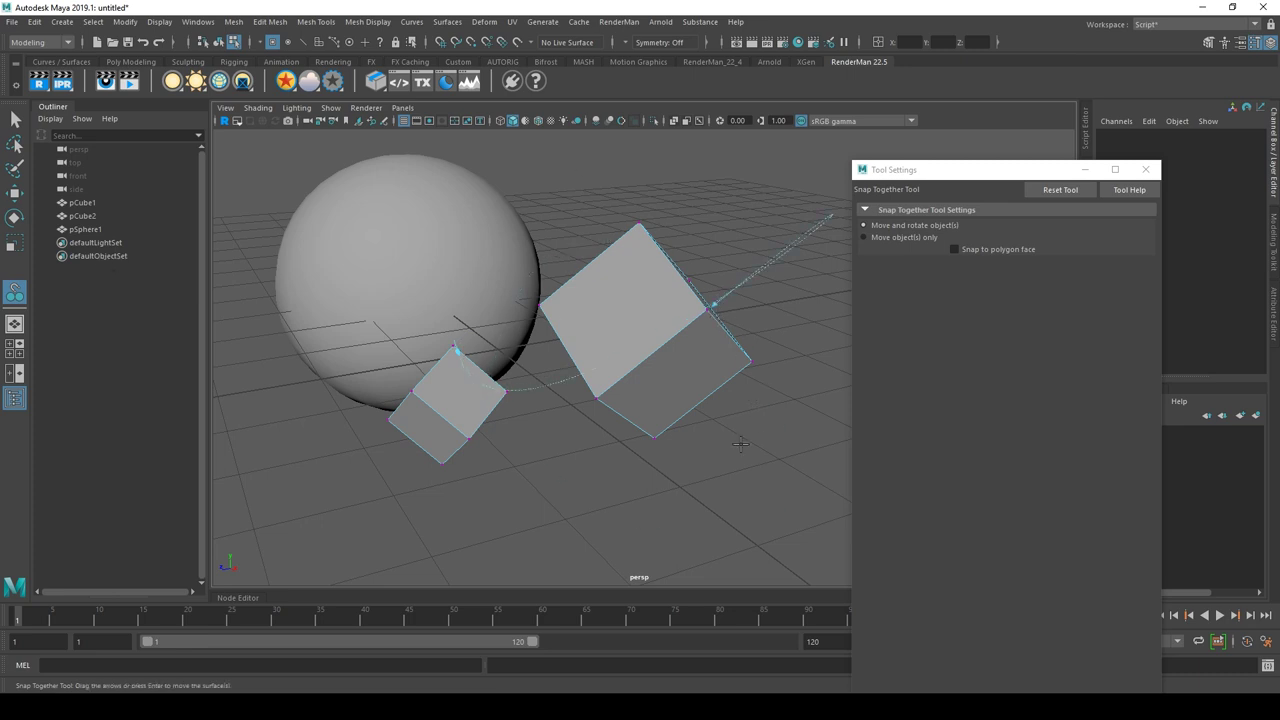
{"action": "key", "text": "Return"}
{"action": "key", "text": "ctrl+v"}
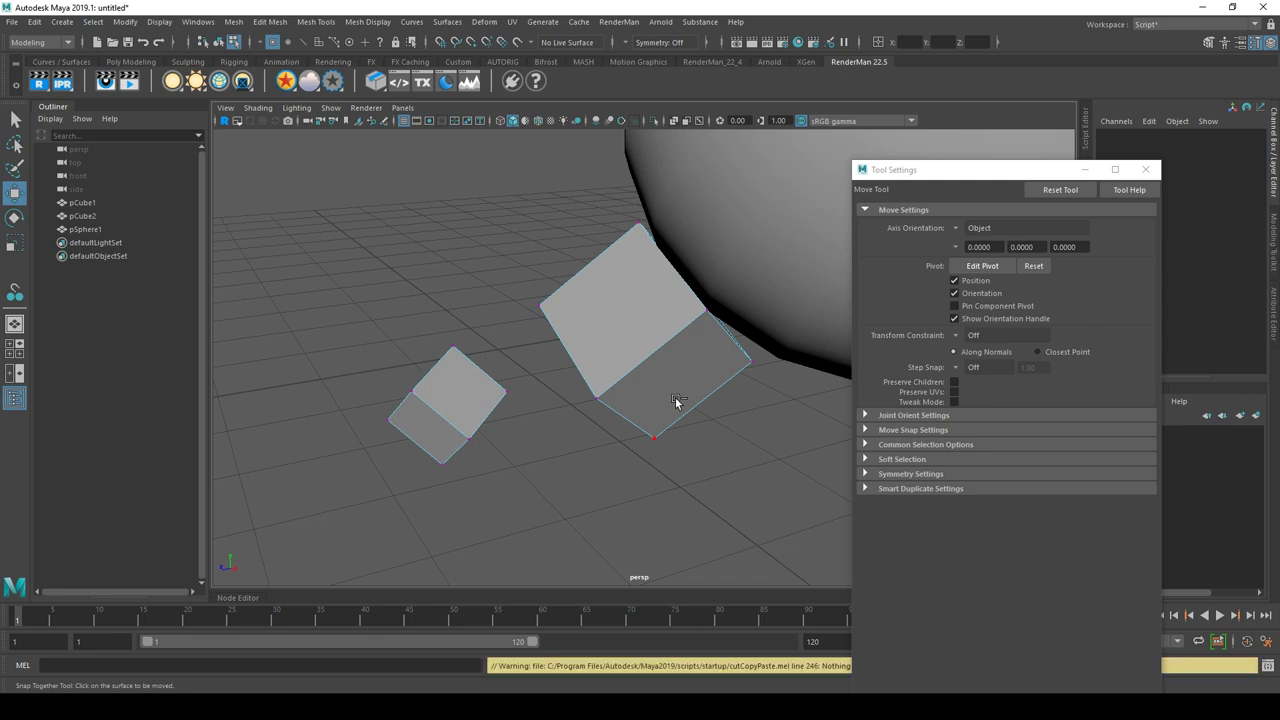
{"action": "key", "text": "ctrl+z"}
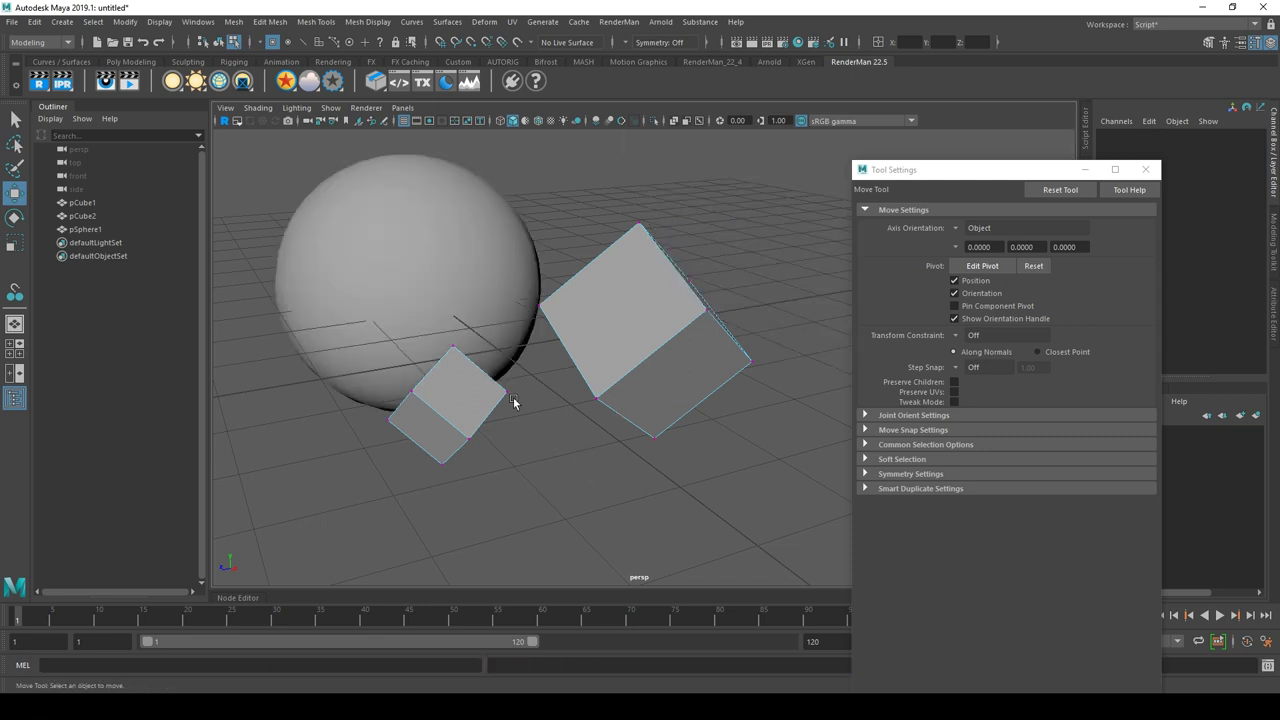
{"action": "left_click", "coordinate": [513, 397]}
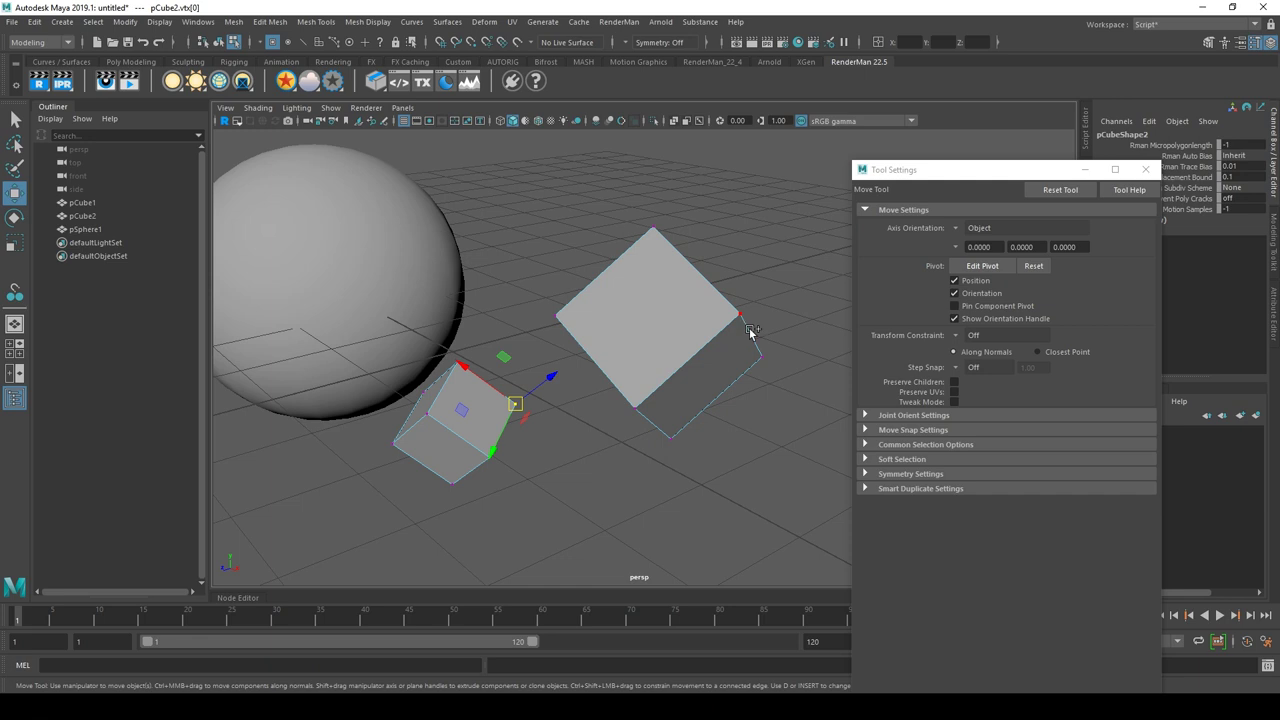
{"action": "left_click", "coordinate": [594, 434]}
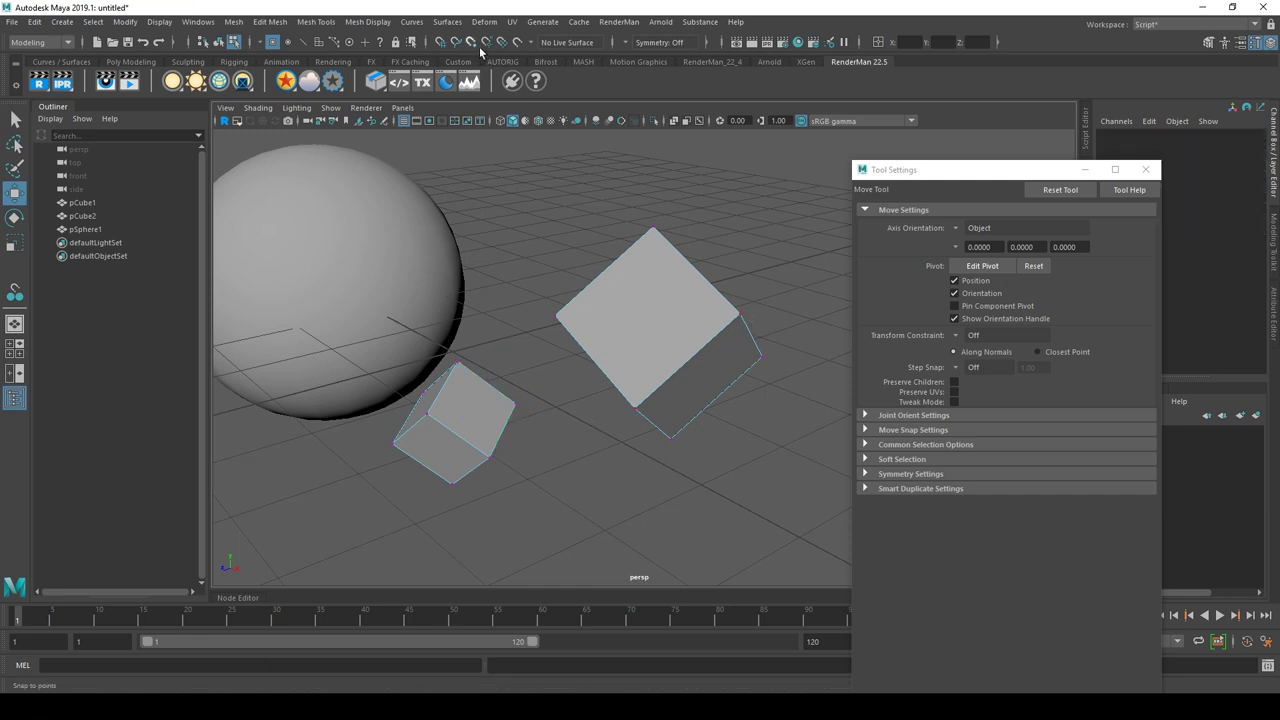
{"action": "left_click", "coordinate": [15, 292]}
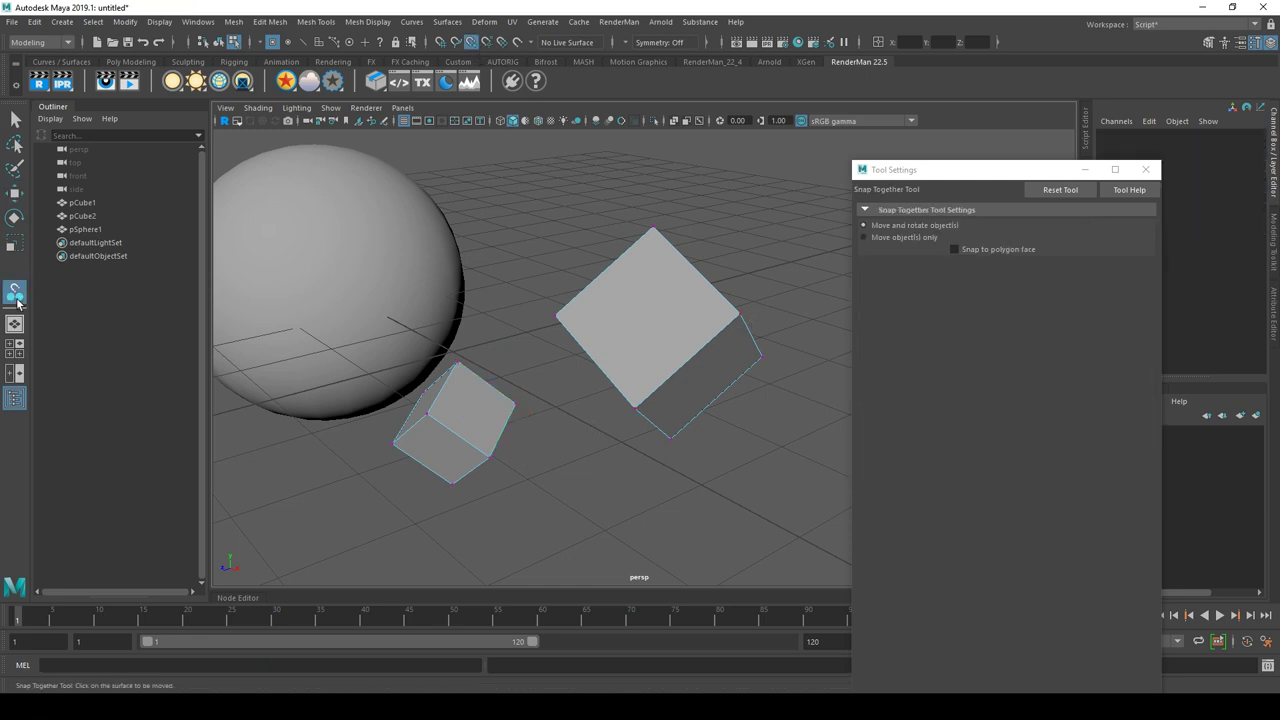
{"action": "left_click", "coordinate": [525, 412]}
{"action": "left_click", "coordinate": [754, 320]}
{"action": "key", "text": "Return"}
{"action": "mouse_move", "coordinate": [766, 343]}
{"action": "left_mouse_down", "text": "alt"}
{"action": "mouse_move", "coordinate": [611, 329]}
{"action": "mouse_move", "coordinate": [561, 378]}
{"action": "mouse_move", "coordinate": [740, 357]}
{"action": "mouse_move", "coordinate": [783, 329]}
{"action": "mouse_move", "coordinate": [768, 336]}
{"action": "left_mouse_up", "text": "alt"}
{"action": "key", "text": "ctrl+z"}
{"action": "key", "text": "ctrl+z"}
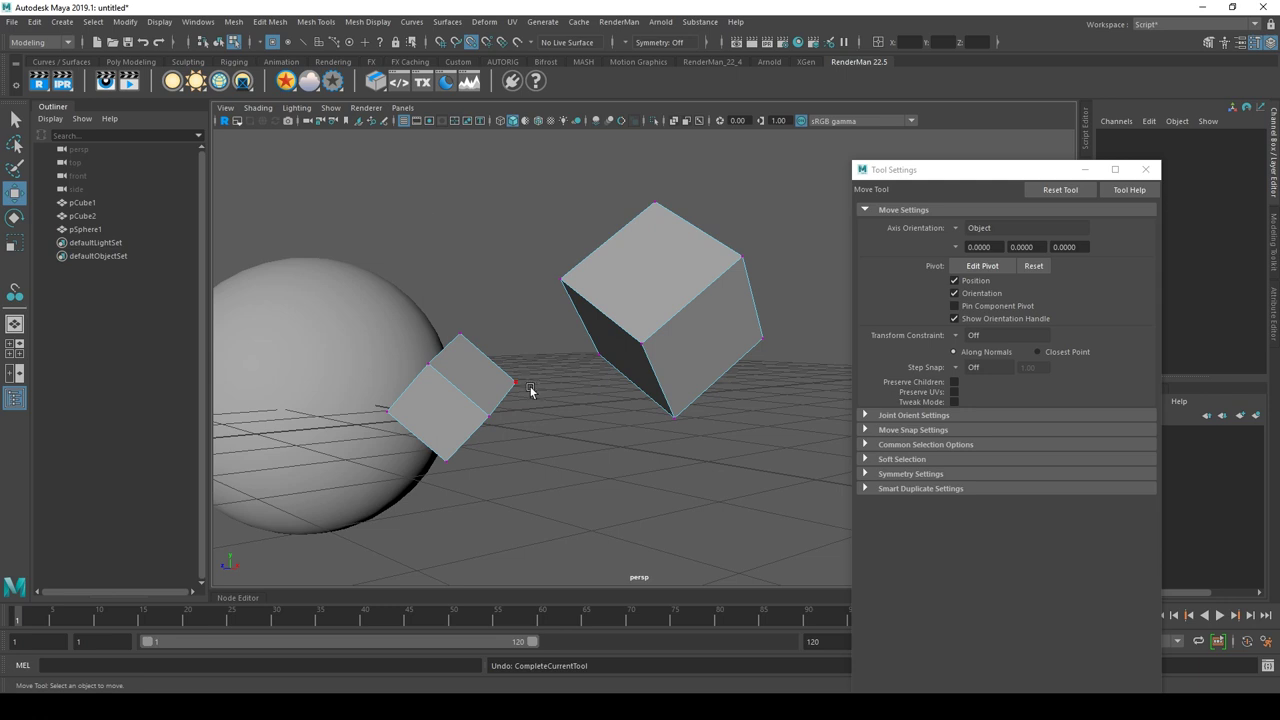
{"action": "left_click", "coordinate": [528, 388]}
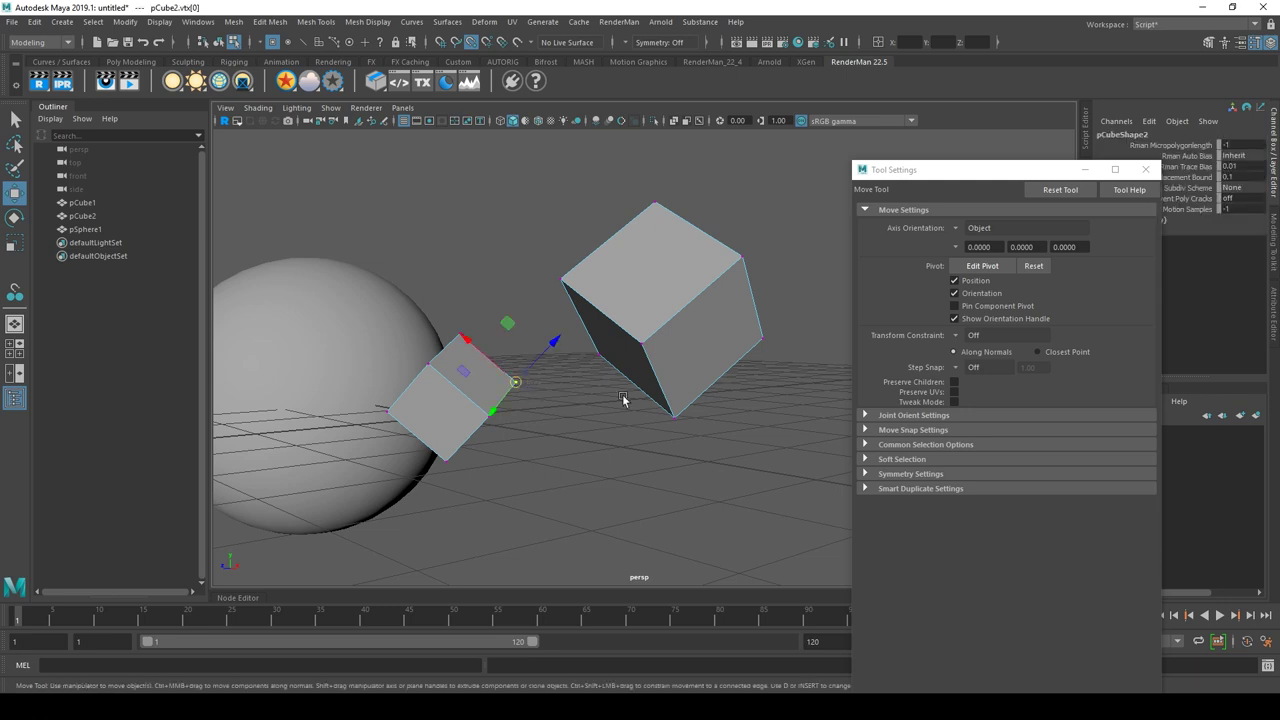
{"action": "left_click", "coordinate": [754, 259]}
Step: Snap pCube2 onto the large cube's corner vertex with Snap Align Objects, then check the overlap
{"action": "left_click", "coordinate": [205, 24]}
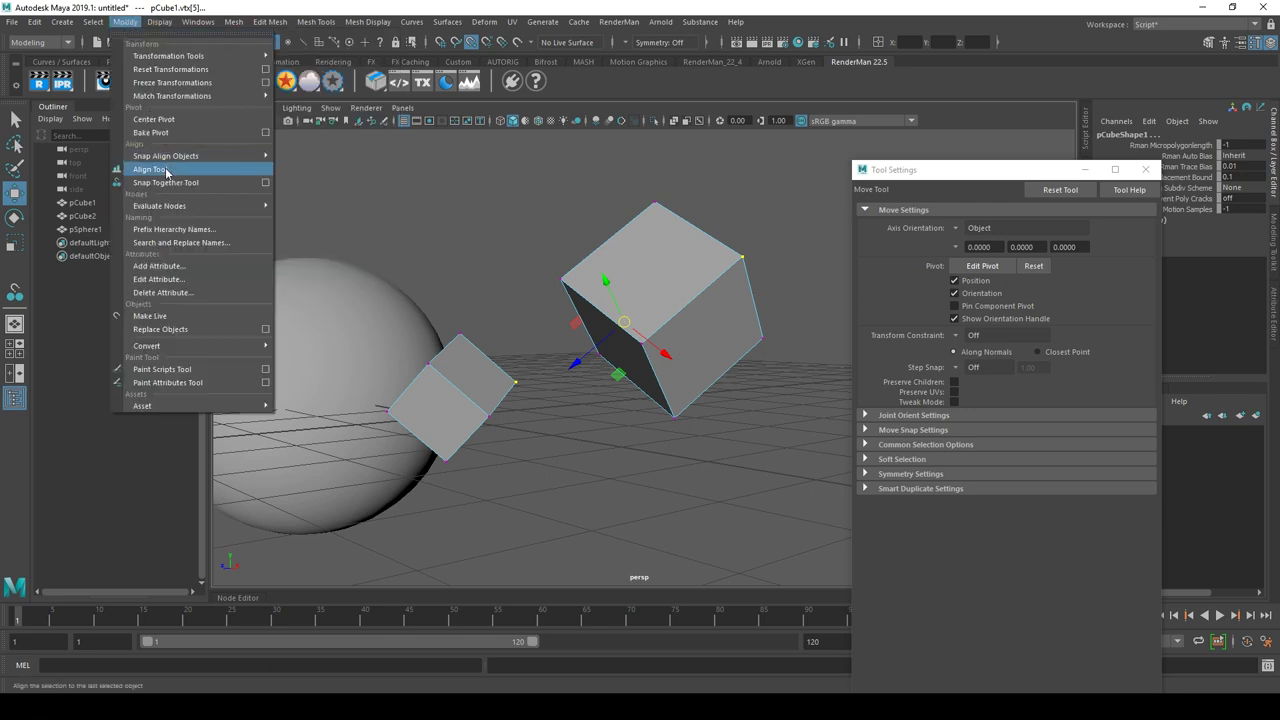
{"action": "mouse_move", "coordinate": [166, 156]}
{"action": "left_click", "coordinate": [333, 188]}
{"action": "mouse_move", "coordinate": [349, 169]}
{"action": "left_mouse_down", "text": "alt"}
{"action": "mouse_move", "coordinate": [520, 277]}
{"action": "mouse_move", "coordinate": [497, 256]}
{"action": "left_mouse_up", "text": "alt"}
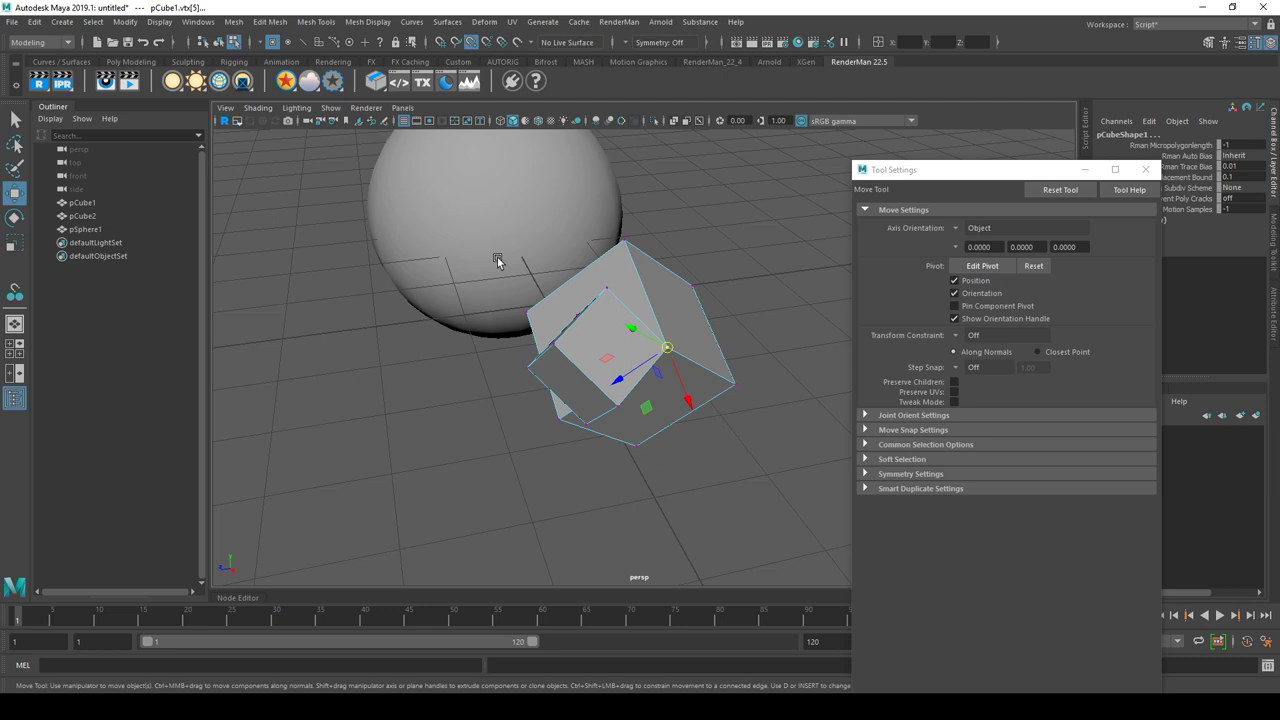
Step: Pick two vertices on the small cube and two on the large cube, with Snap to Points off
{"action": "mouse_move", "coordinate": [586, 320]}
{"action": "left_mouse_down"}
{"action": "mouse_move", "coordinate": [684, 282]}
{"action": "mouse_move", "coordinate": [505, 347]}
{"action": "mouse_move", "coordinate": [508, 337]}
{"action": "left_mouse_up"}
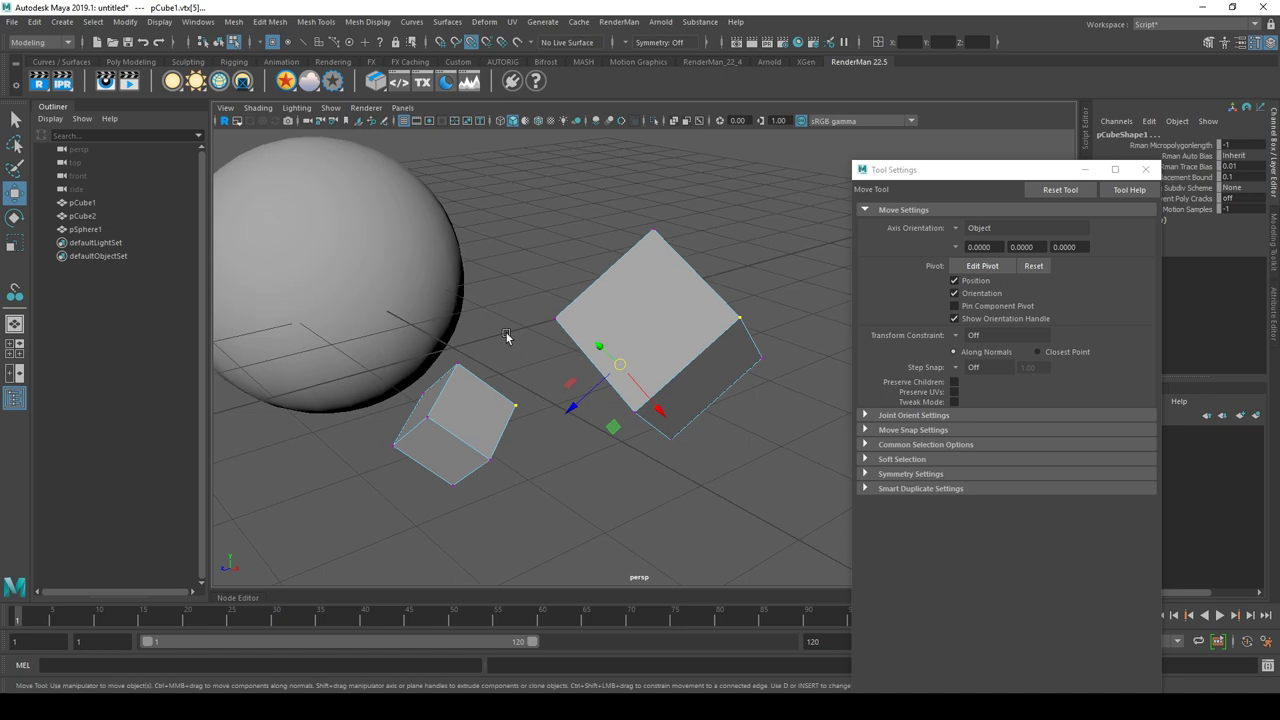
{"action": "left_click", "coordinate": [460, 364]}
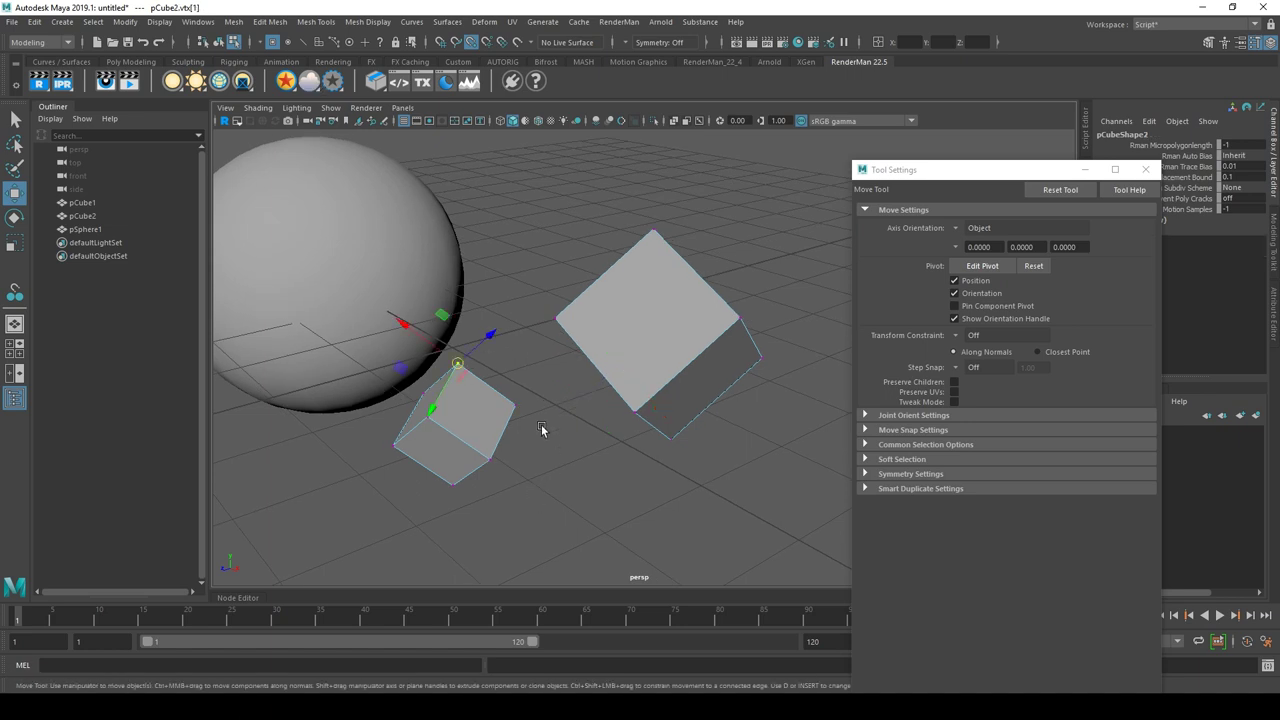
{"action": "left_click", "coordinate": [516, 406], "text": "shift"}
{"action": "left_click", "coordinate": [478, 44]}
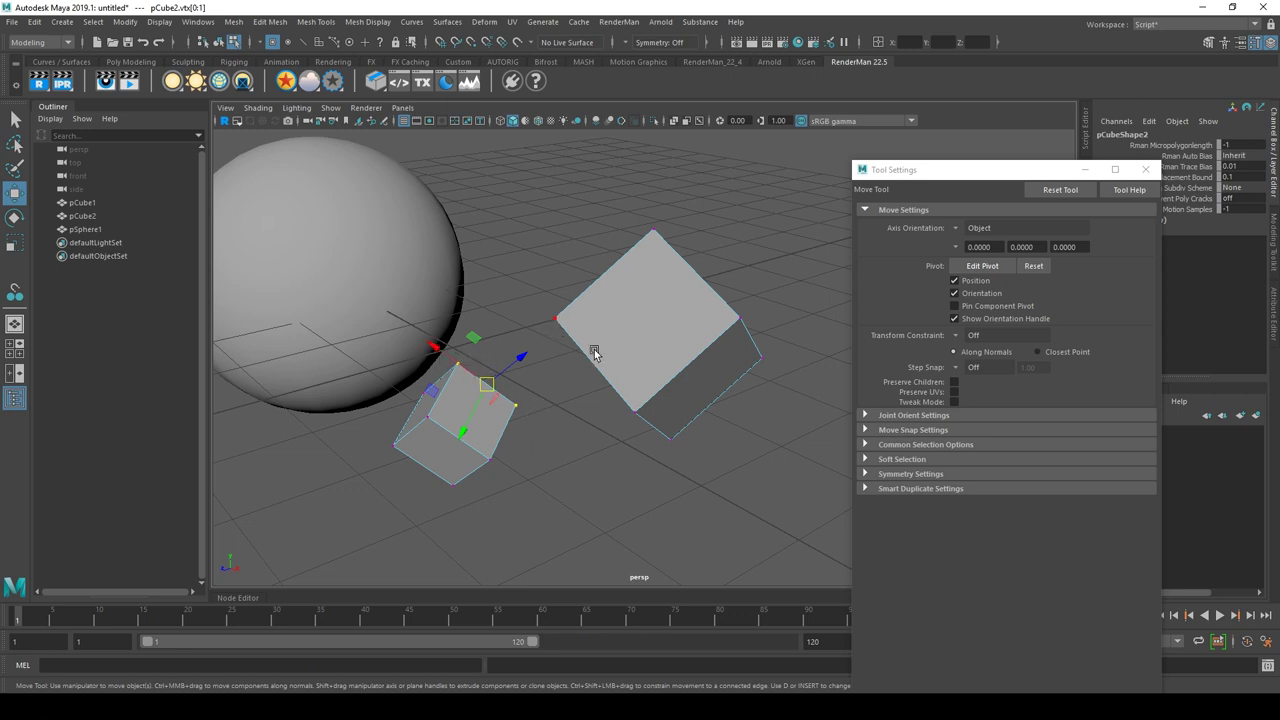
{"action": "left_click", "coordinate": [571, 325]}
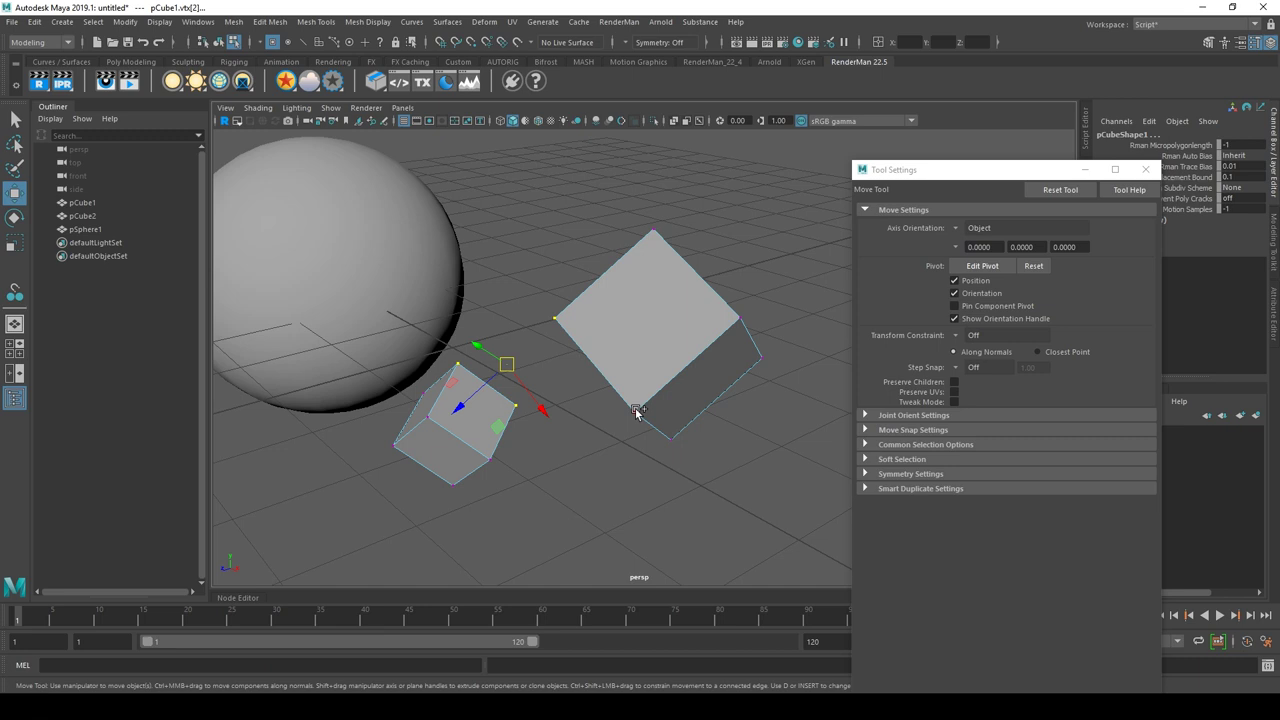
{"action": "left_click", "coordinate": [635, 441], "text": "shift"}
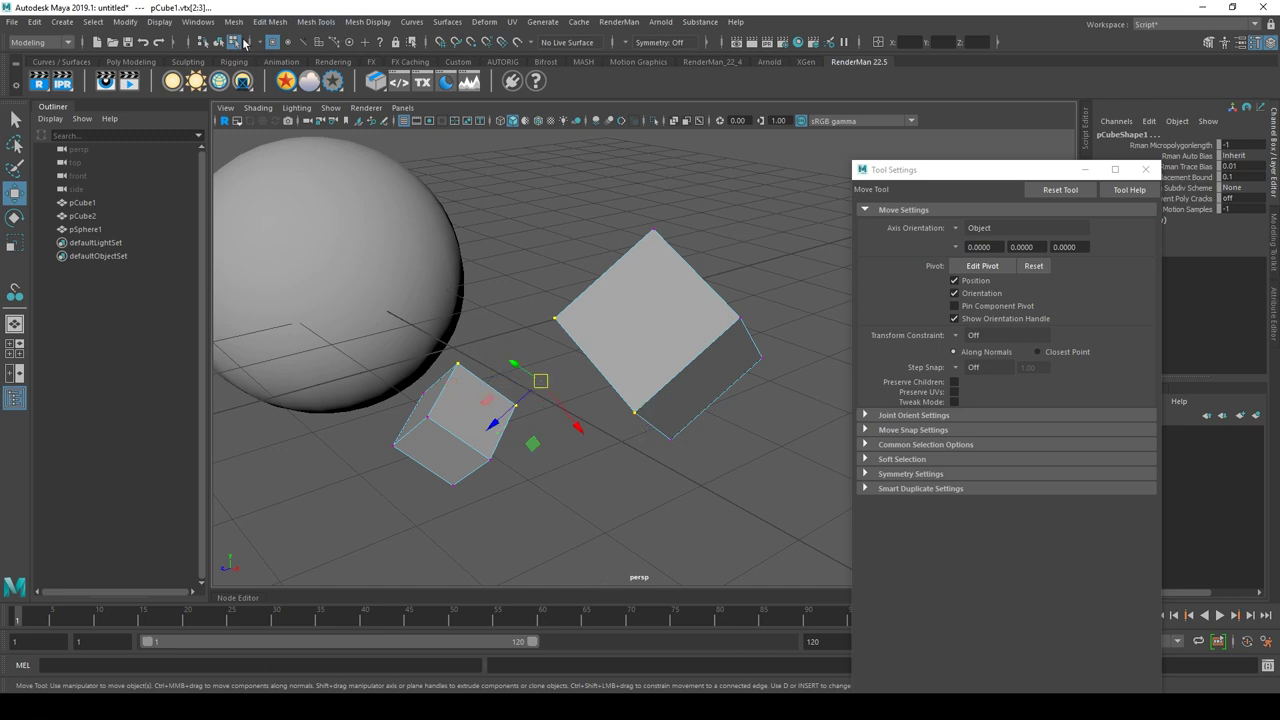
Step: Run 2 Points to 2 Points alignment, inspect the result, then undo it
{"action": "left_click", "coordinate": [125, 21]}
{"action": "mouse_move", "coordinate": [166, 156]}
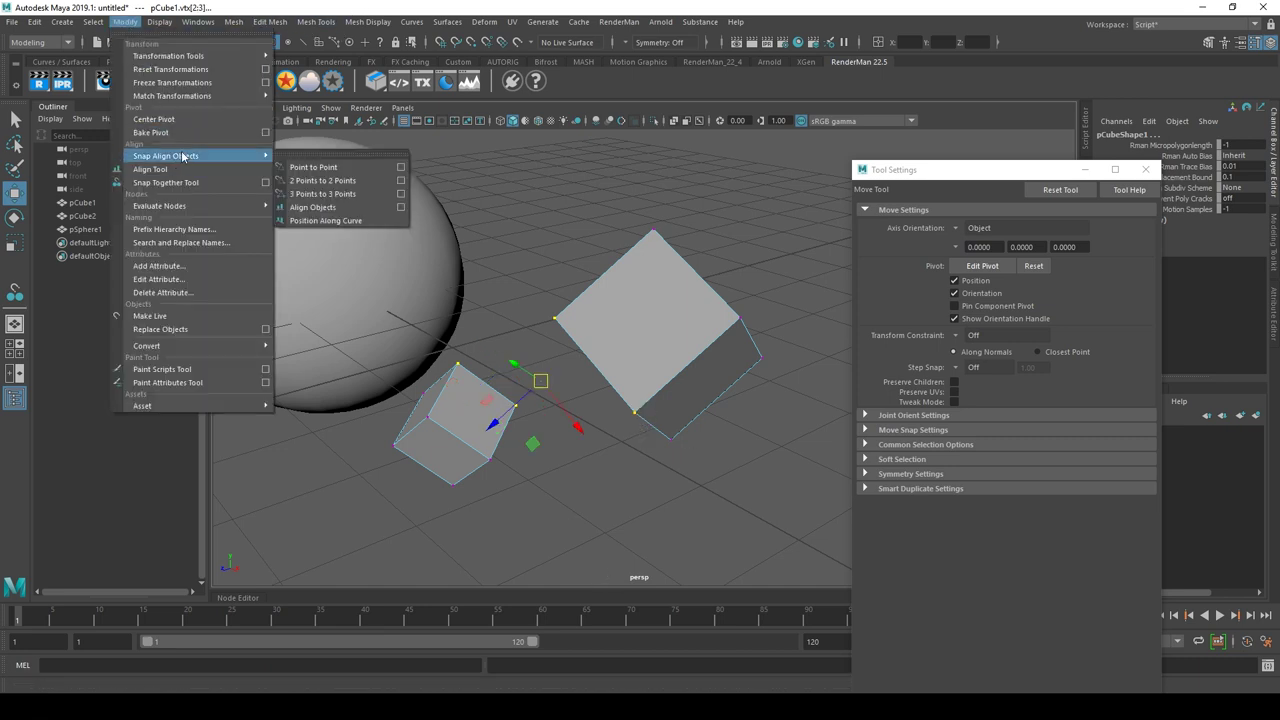
{"action": "left_click", "coordinate": [347, 188]}
{"action": "mouse_move", "coordinate": [651, 277]}
{"action": "left_mouse_down", "text": "alt"}
{"action": "mouse_move", "coordinate": [617, 244]}
{"action": "mouse_move", "coordinate": [651, 266]}
{"action": "left_mouse_up", "text": "alt"}
{"action": "key", "text": "ctrl+z"}
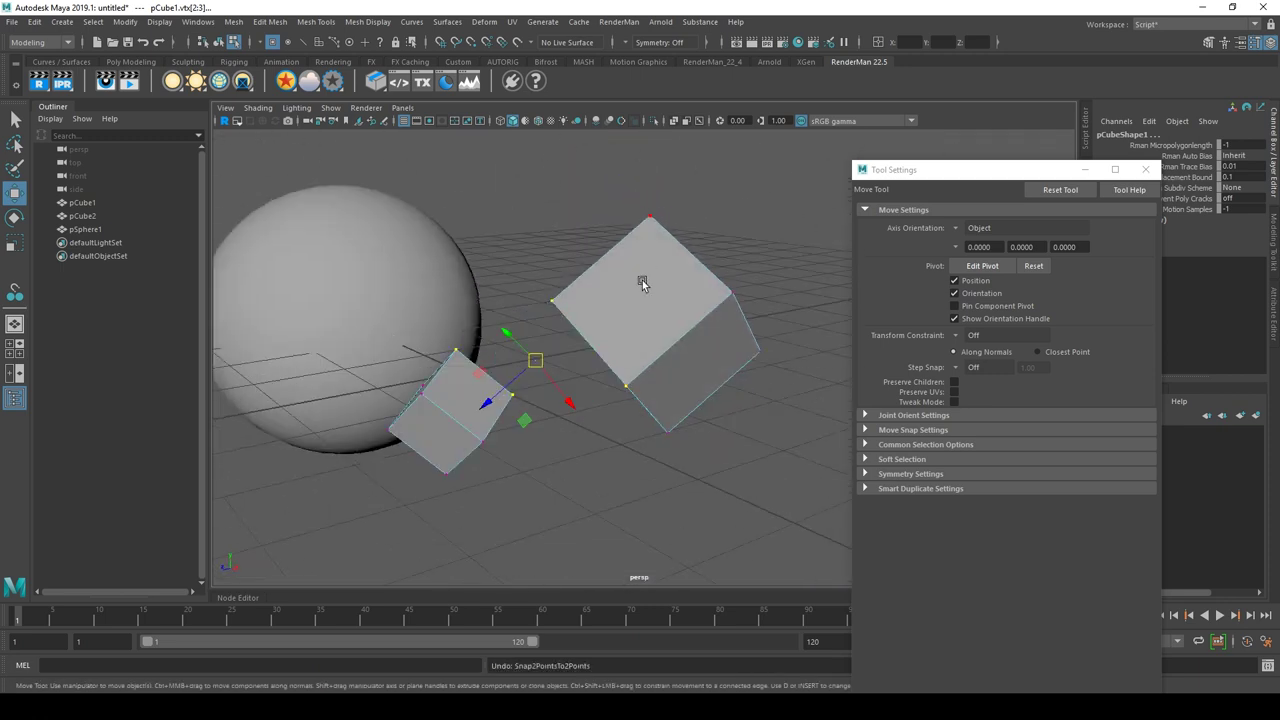
Step: Clear the selection and reselect two small-cube vertices and two large-cube vertices
{"action": "left_click", "coordinate": [592, 456]}
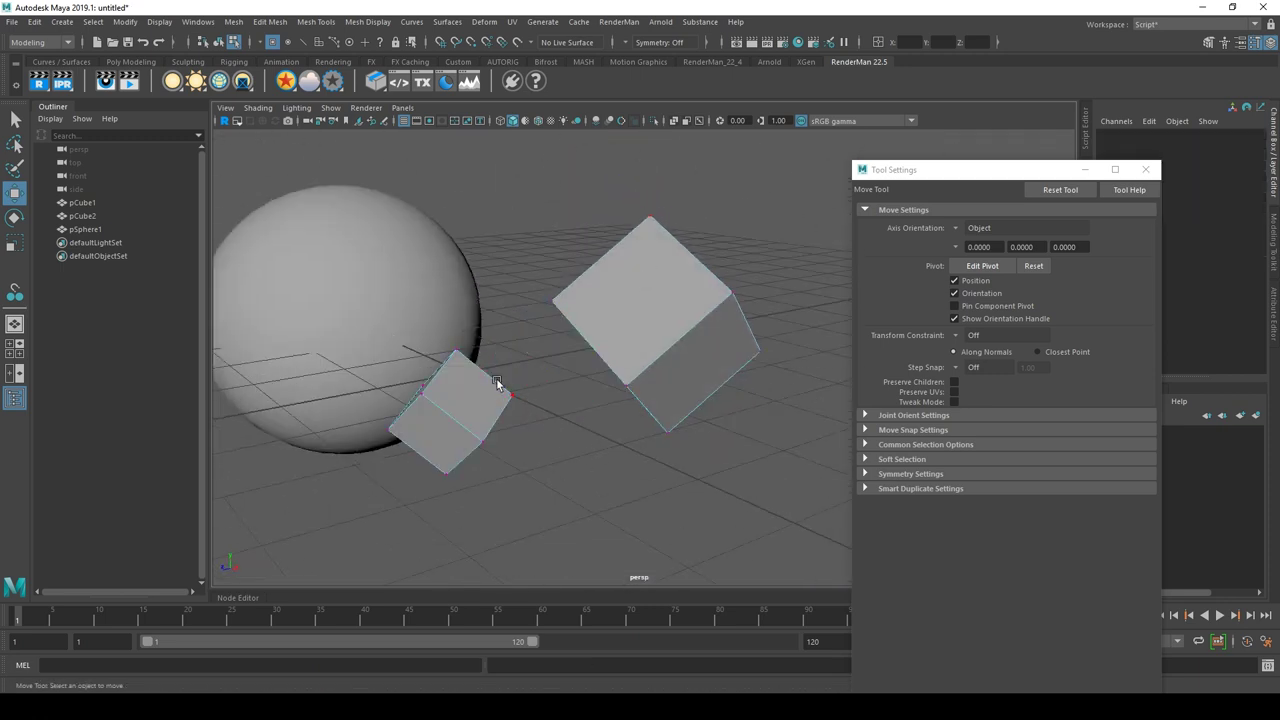
{"action": "left_click_drag", "start_coordinate": [474, 357], "coordinate": [520, 400]}
{"action": "left_click", "coordinate": [643, 393], "text": "shift"}
{"action": "left_click", "coordinate": [566, 306], "text": "shift"}
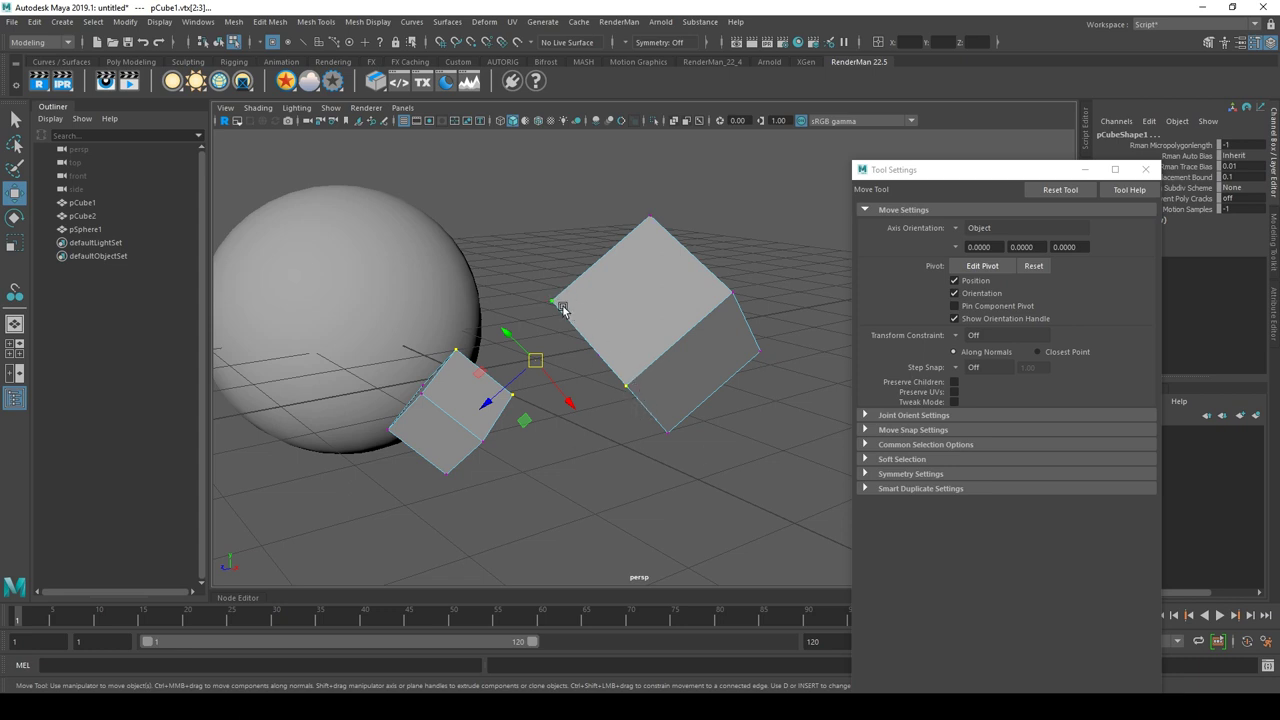
{"action": "left_click", "coordinate": [200, 22]}
{"action": "mouse_move", "coordinate": [125, 21]}
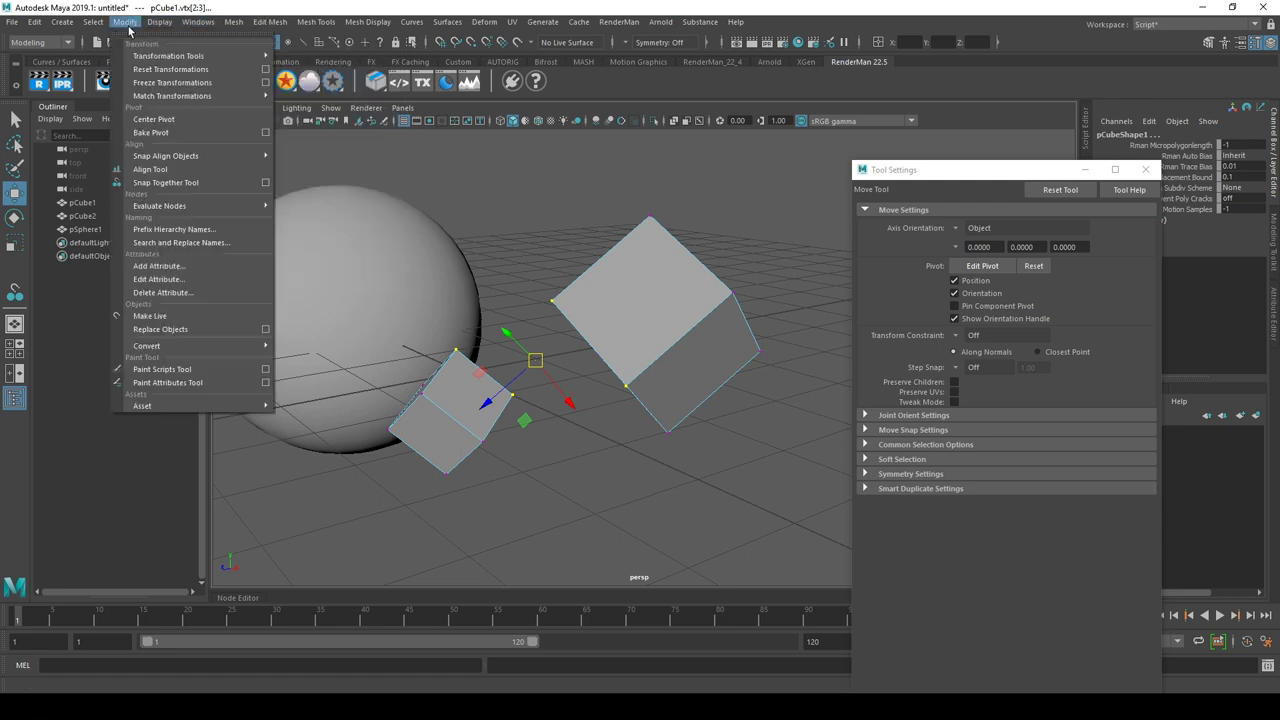
{"action": "mouse_move", "coordinate": [166, 156]}
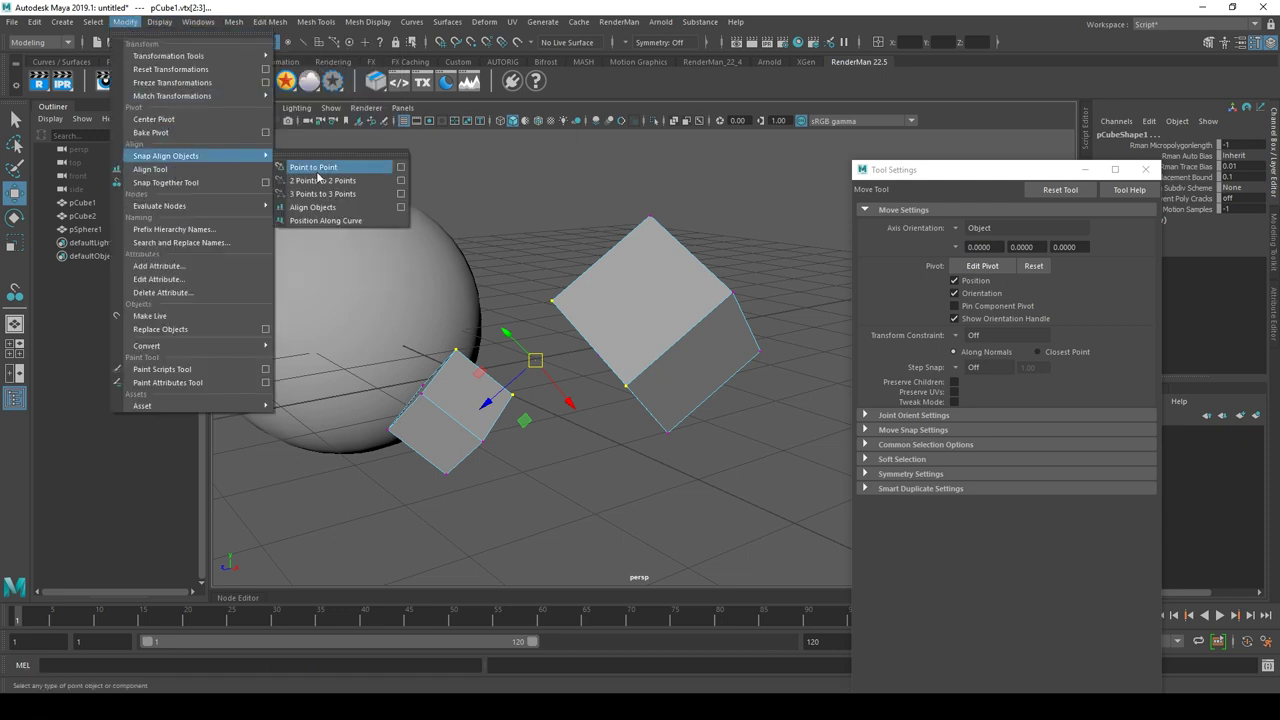
{"action": "left_click", "coordinate": [320, 172]}
{"action": "mouse_move", "coordinate": [333, 182]}
{"action": "left_mouse_down", "text": "alt"}
{"action": "mouse_move", "coordinate": [667, 305]}
{"action": "mouse_move", "coordinate": [680, 380]}
{"action": "left_mouse_up", "text": "alt"}
{"action": "key", "text": "ctrl+z"}
{"action": "key", "text": "ctrl+z"}
{"action": "left_click", "coordinate": [476, 400]}
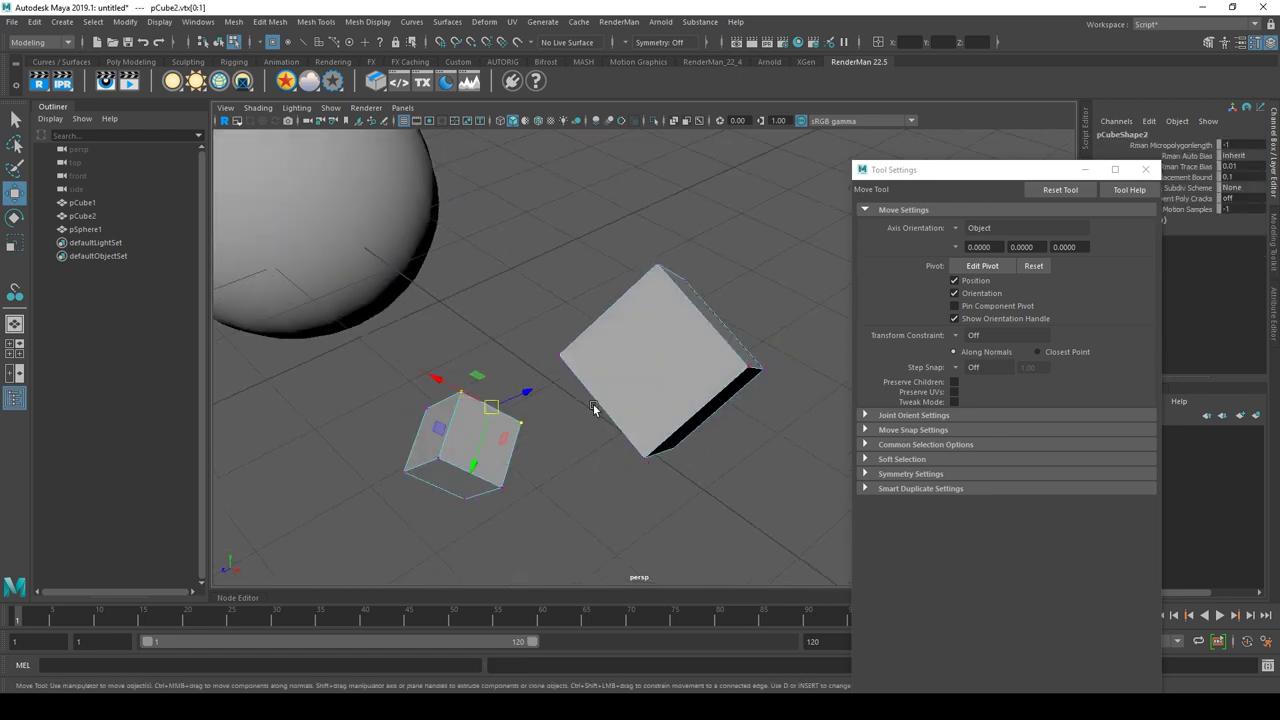
{"action": "left_click", "coordinate": [568, 357], "text": "shift"}
{"action": "left_click", "coordinate": [658, 456], "text": "shift"}
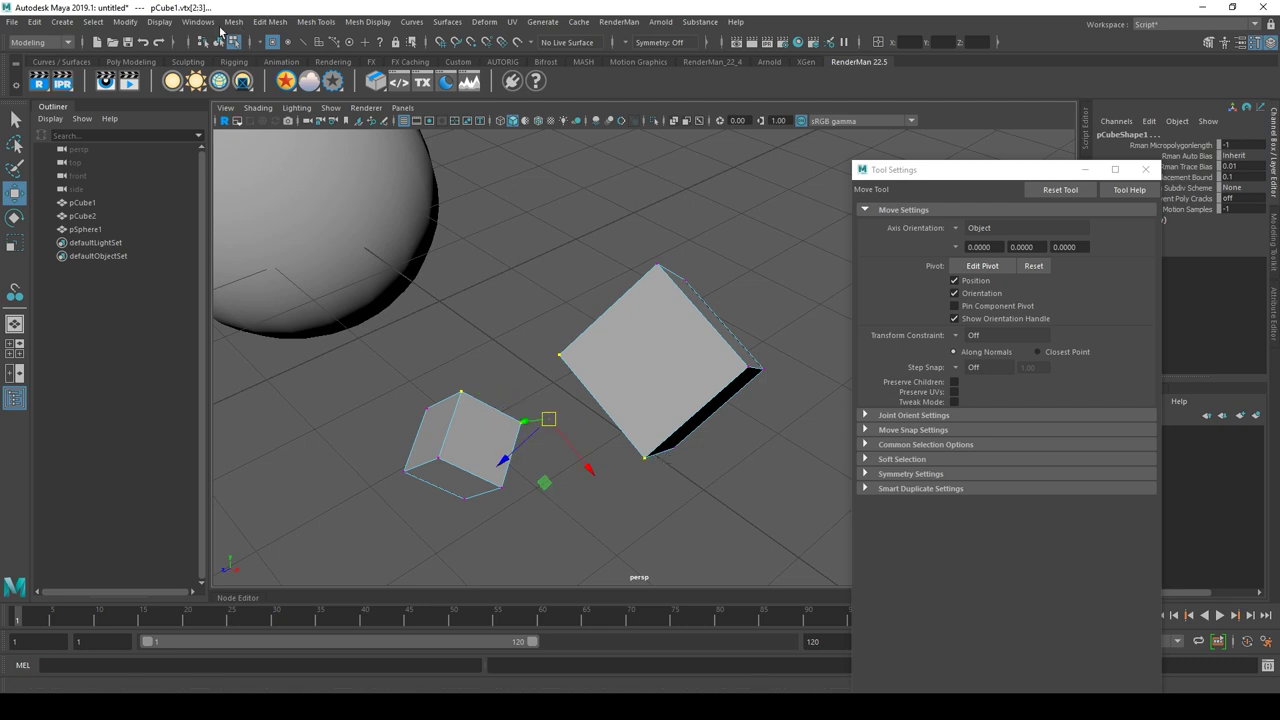
{"action": "left_click", "coordinate": [125, 21]}
{"action": "mouse_move", "coordinate": [166, 156]}
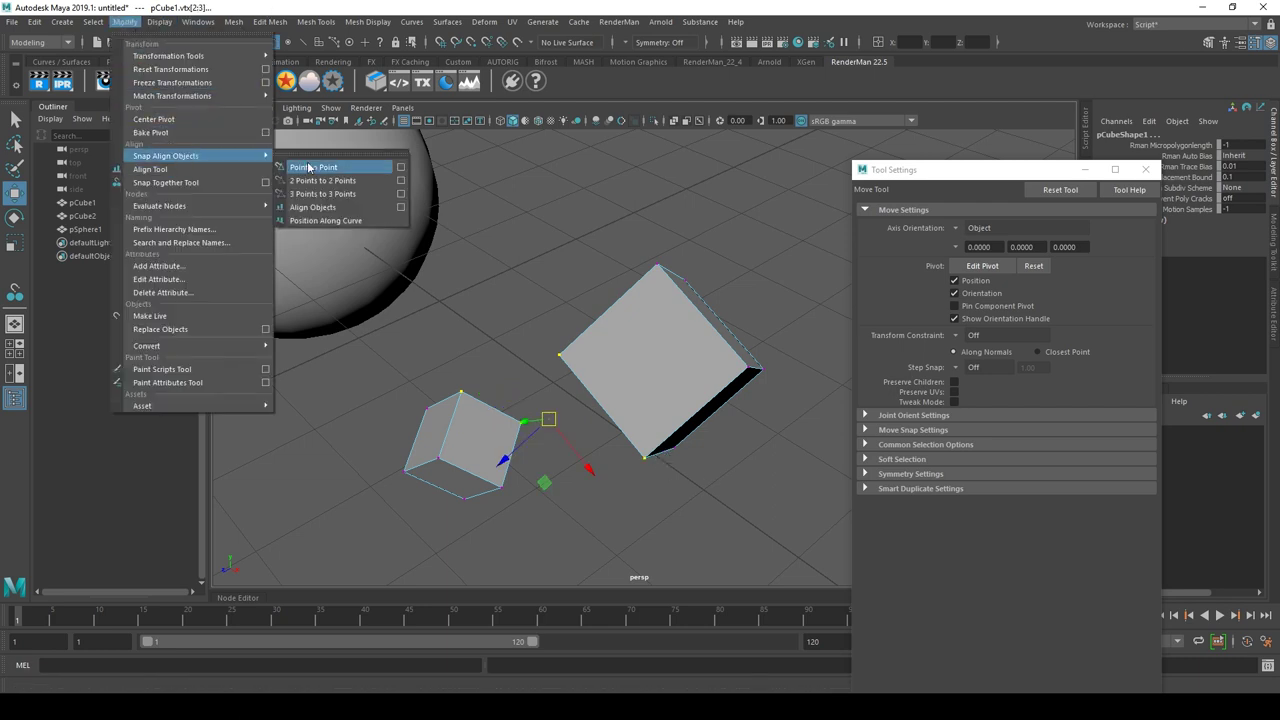
{"action": "left_click", "coordinate": [326, 180]}
{"action": "key", "text": "ctrl+z"}
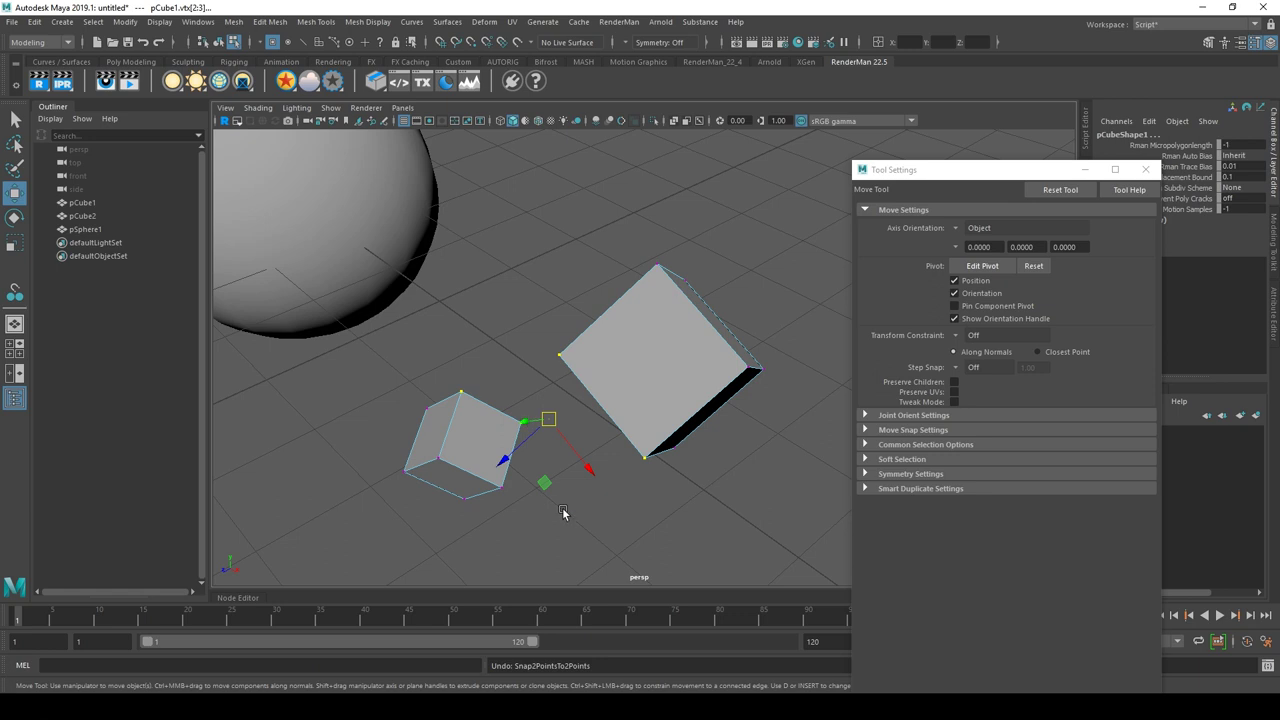
{"action": "left_click", "coordinate": [563, 514]}
{"action": "left_click", "coordinate": [522, 426]}
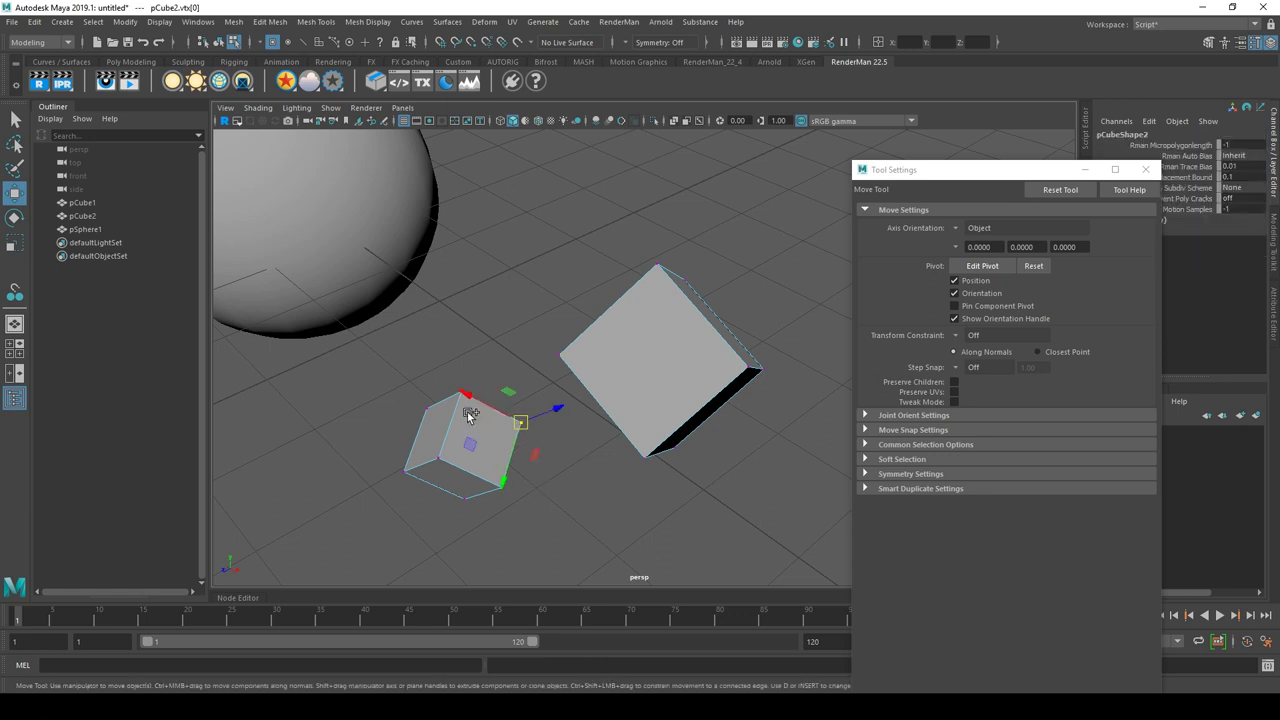
{"action": "left_click", "coordinate": [640, 446]}
{"action": "left_click", "coordinate": [560, 356], "text": "shift"}
{"action": "left_click", "coordinate": [212, 24]}
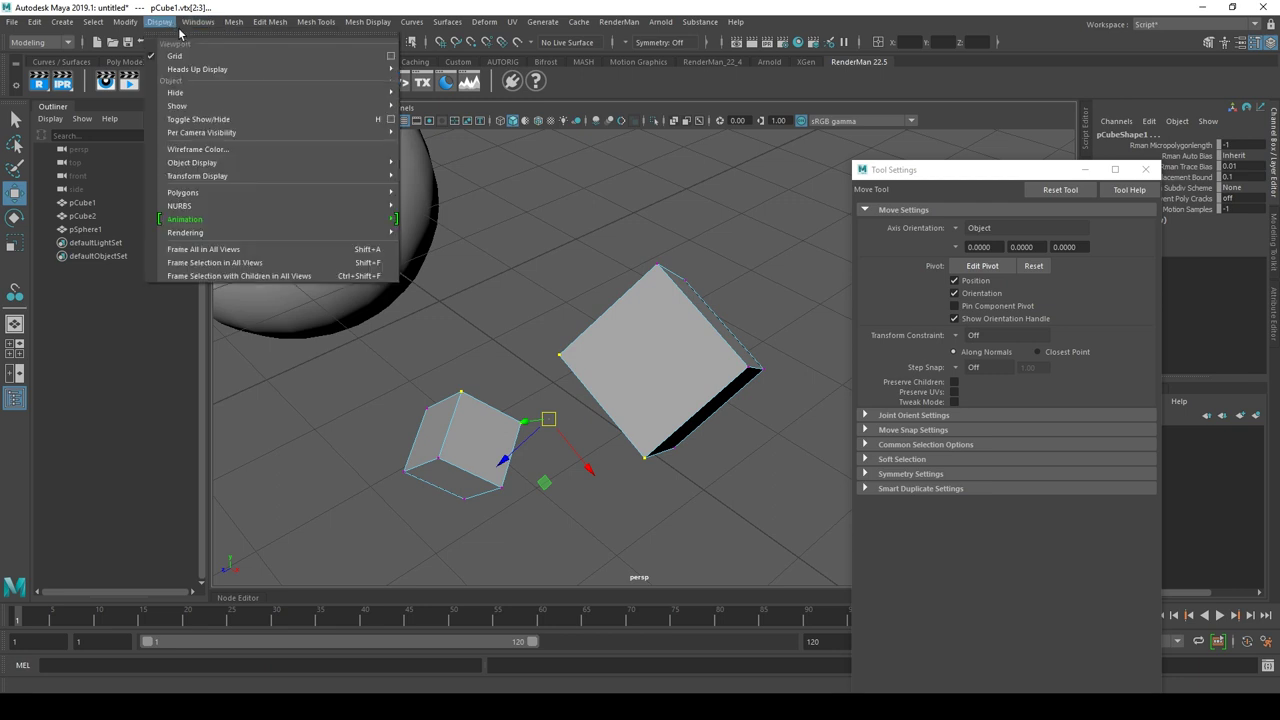
Step: Try a 2 Points to 2 Points alignment, orbit to check it, then undo it
{"action": "mouse_move", "coordinate": [166, 156]}
{"action": "left_click", "coordinate": [331, 183]}
{"action": "mouse_move", "coordinate": [343, 186]}
{"action": "left_mouse_down", "text": "alt"}
{"action": "mouse_move", "coordinate": [614, 283]}
{"action": "mouse_move", "coordinate": [590, 260]}
{"action": "mouse_move", "coordinate": [568, 285]}
{"action": "mouse_move", "coordinate": [651, 320]}
{"action": "mouse_move", "coordinate": [732, 283]}
{"action": "mouse_move", "coordinate": [674, 300]}
{"action": "mouse_move", "coordinate": [563, 300]}
{"action": "mouse_move", "coordinate": [691, 303]}
{"action": "mouse_move", "coordinate": [620, 309]}
{"action": "mouse_move", "coordinate": [491, 359]}
{"action": "left_mouse_up", "text": "alt"}
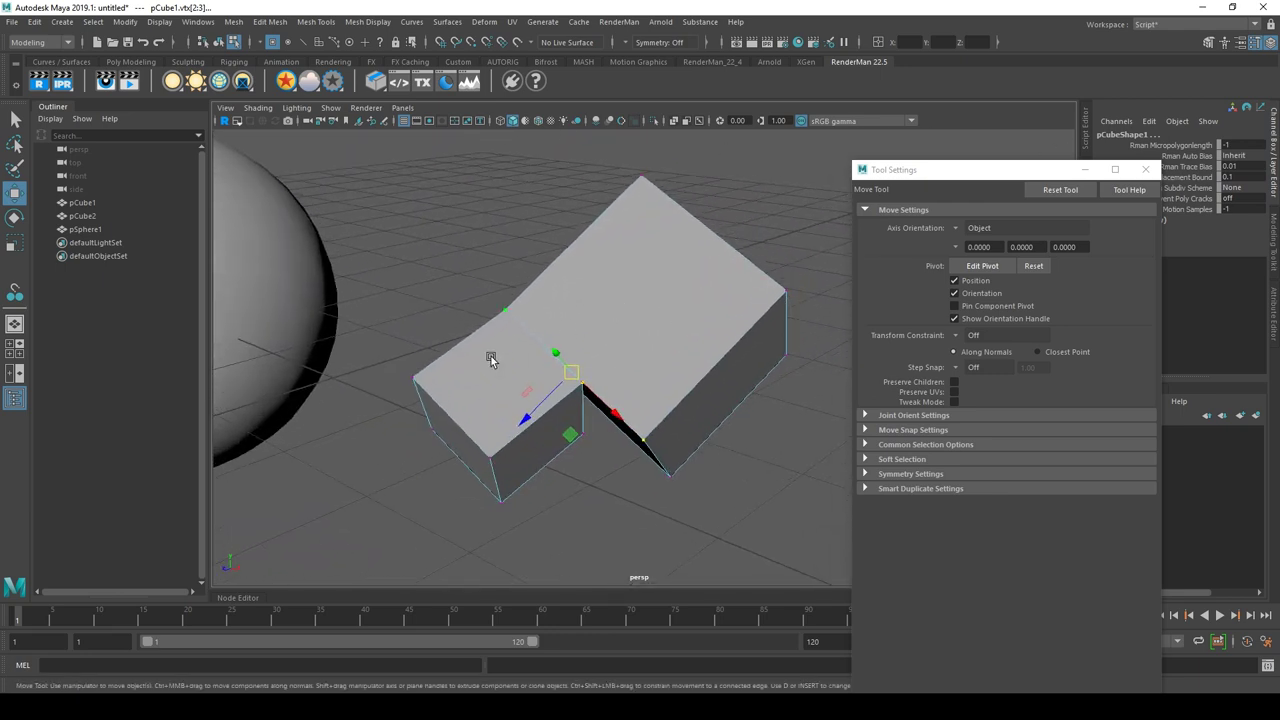
{"action": "mouse_move", "coordinate": [737, 288]}
{"action": "left_mouse_down", "text": "alt"}
{"action": "mouse_move", "coordinate": [691, 337]}
{"action": "mouse_move", "coordinate": [666, 306]}
{"action": "mouse_move", "coordinate": [689, 337]}
{"action": "mouse_move", "coordinate": [521, 297]}
{"action": "left_mouse_up", "text": "alt"}
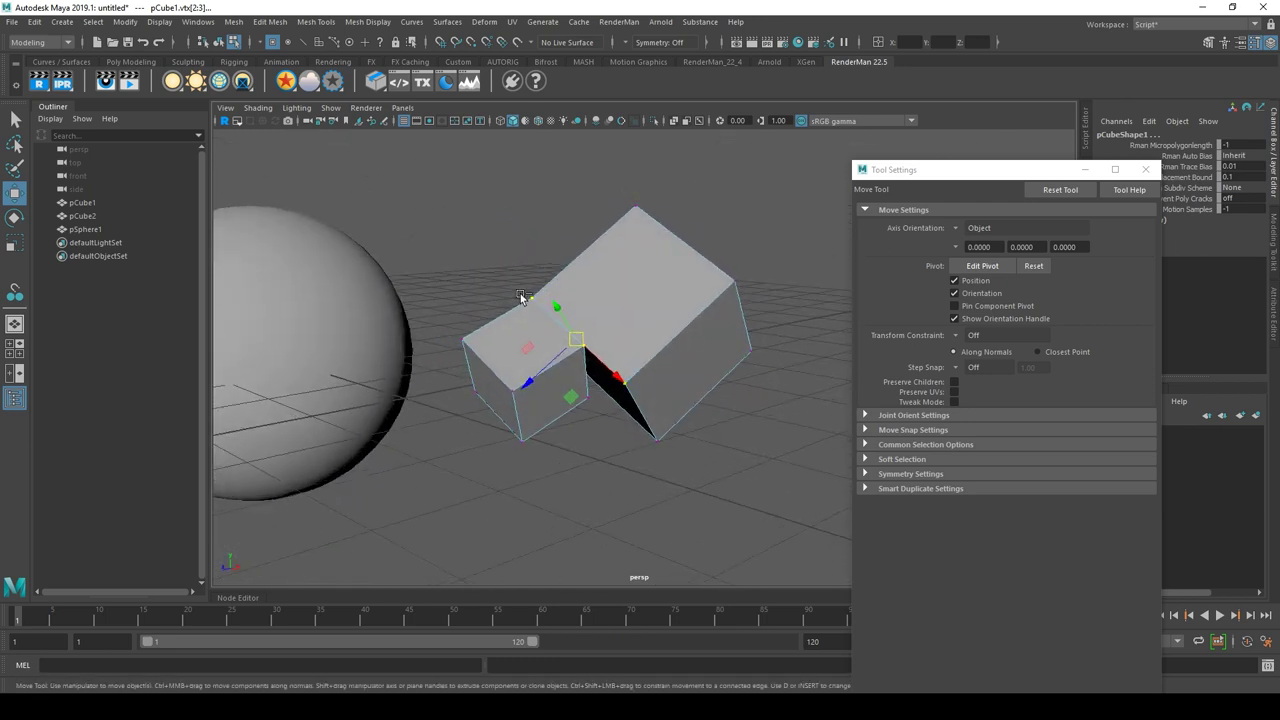
{"action": "key", "text": "ctrl+z"}
{"action": "key", "text": "ctrl+z"}
{"action": "key", "text": "ctrl+z"}
Step: Pick two vertices on each cube, rerun 2 Points to 2 Points, and inspect the snapped cubes
{"action": "left_click", "coordinate": [437, 356]}
{"action": "left_click", "coordinate": [503, 406], "text": "shift"}
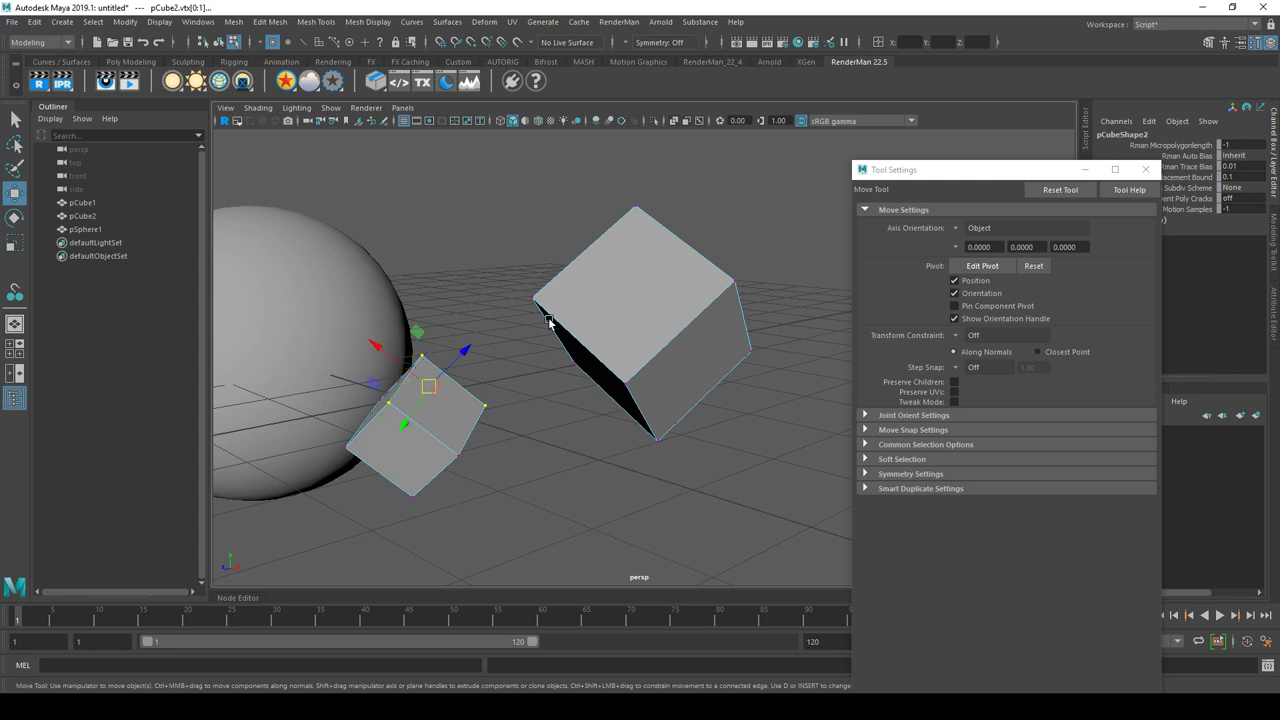
{"action": "left_click", "coordinate": [652, 207]}
{"action": "left_click", "coordinate": [754, 286], "text": "shift"}
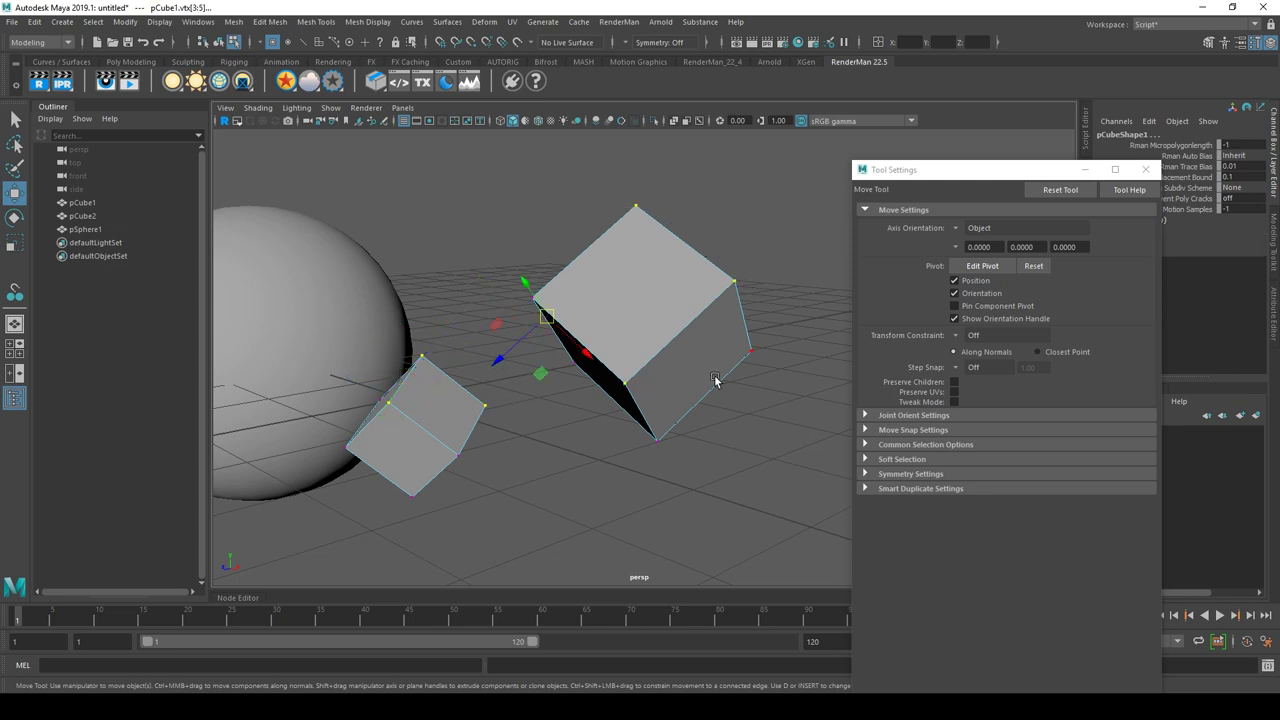
{"action": "left_click", "coordinate": [196, 22]}
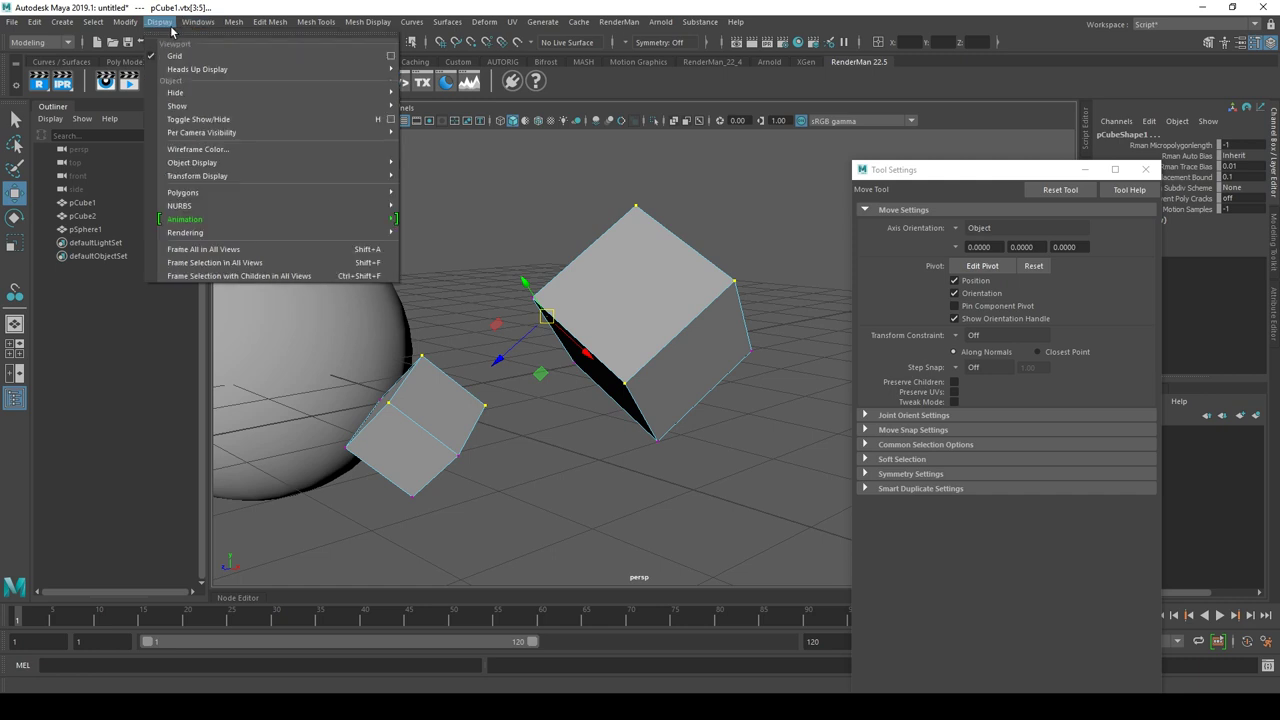
{"action": "left_click", "coordinate": [325, 195]}
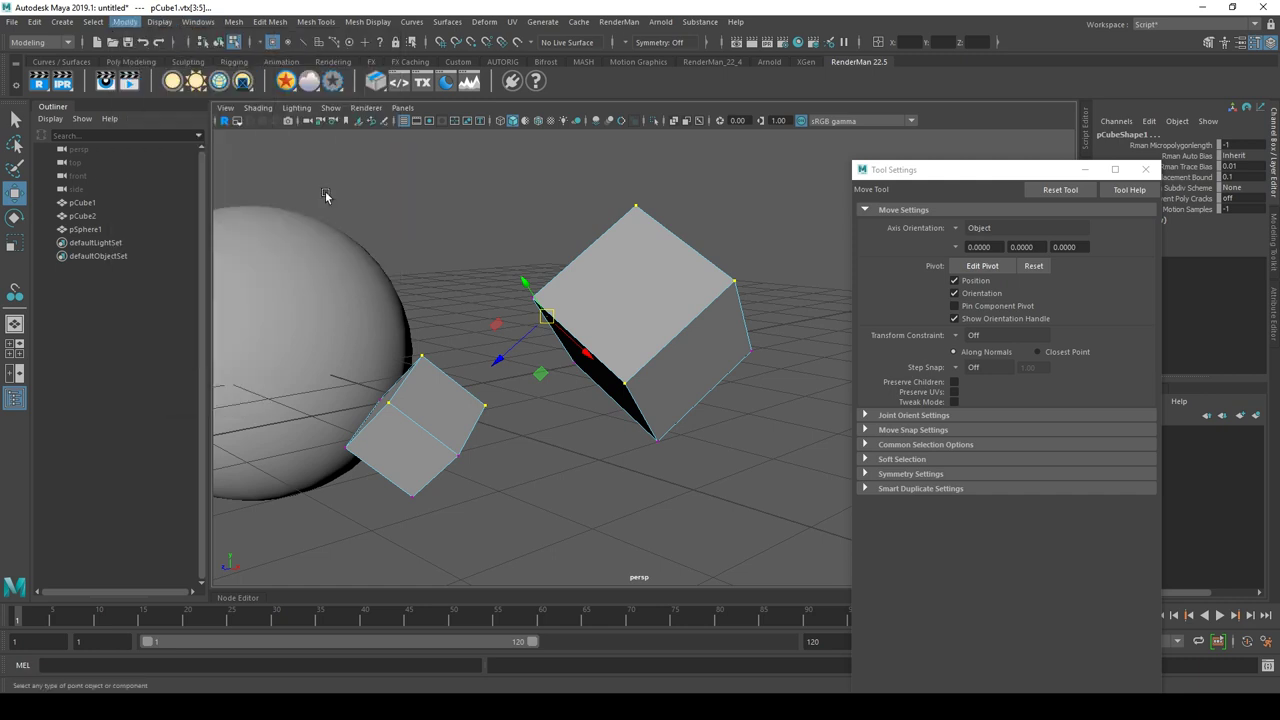
{"action": "mouse_move", "coordinate": [574, 267]}
{"action": "left_mouse_down", "text": "alt"}
{"action": "mouse_move", "coordinate": [557, 213]}
{"action": "mouse_move", "coordinate": [546, 453]}
{"action": "left_mouse_up", "text": "alt"}
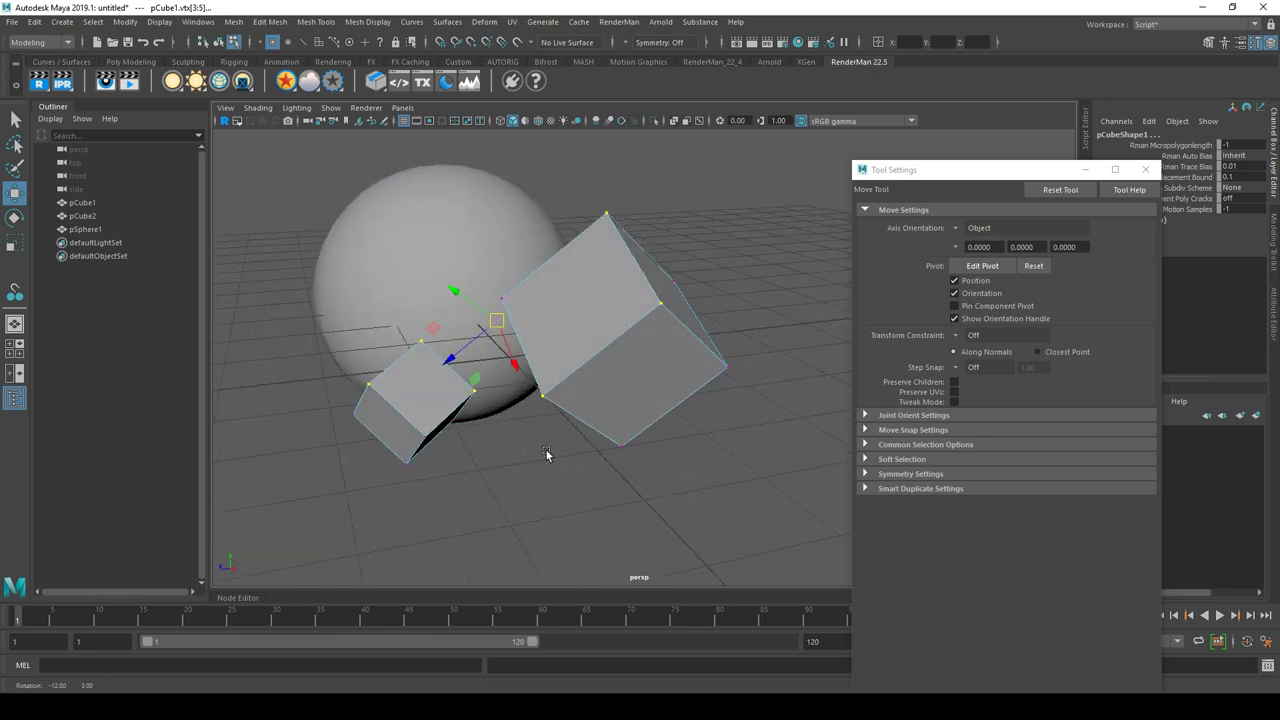
{"action": "left_click_drag", "start_coordinate": [546, 453], "coordinate": [620, 440], "text": "alt"}
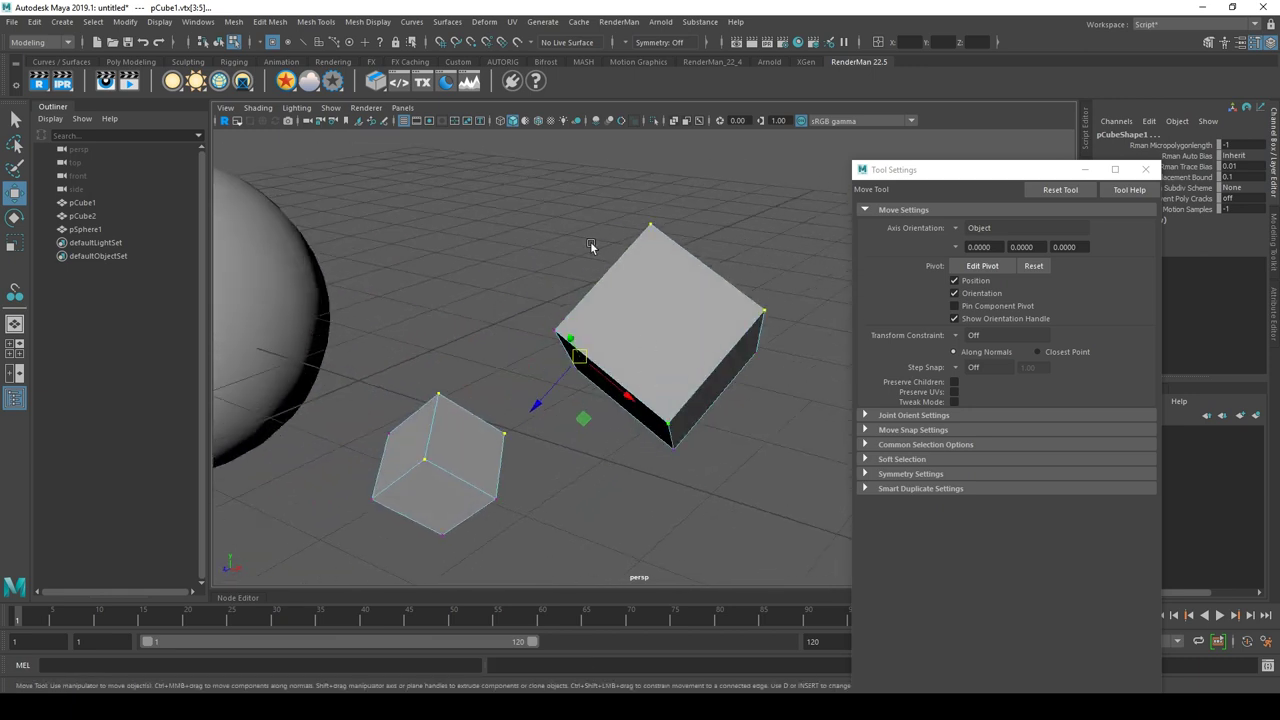
Step: Run 2 Points to 2 Points on the cubes, inspect the snap, then undo it
{"action": "left_click", "coordinate": [125, 21]}
{"action": "mouse_move", "coordinate": [166, 156]}
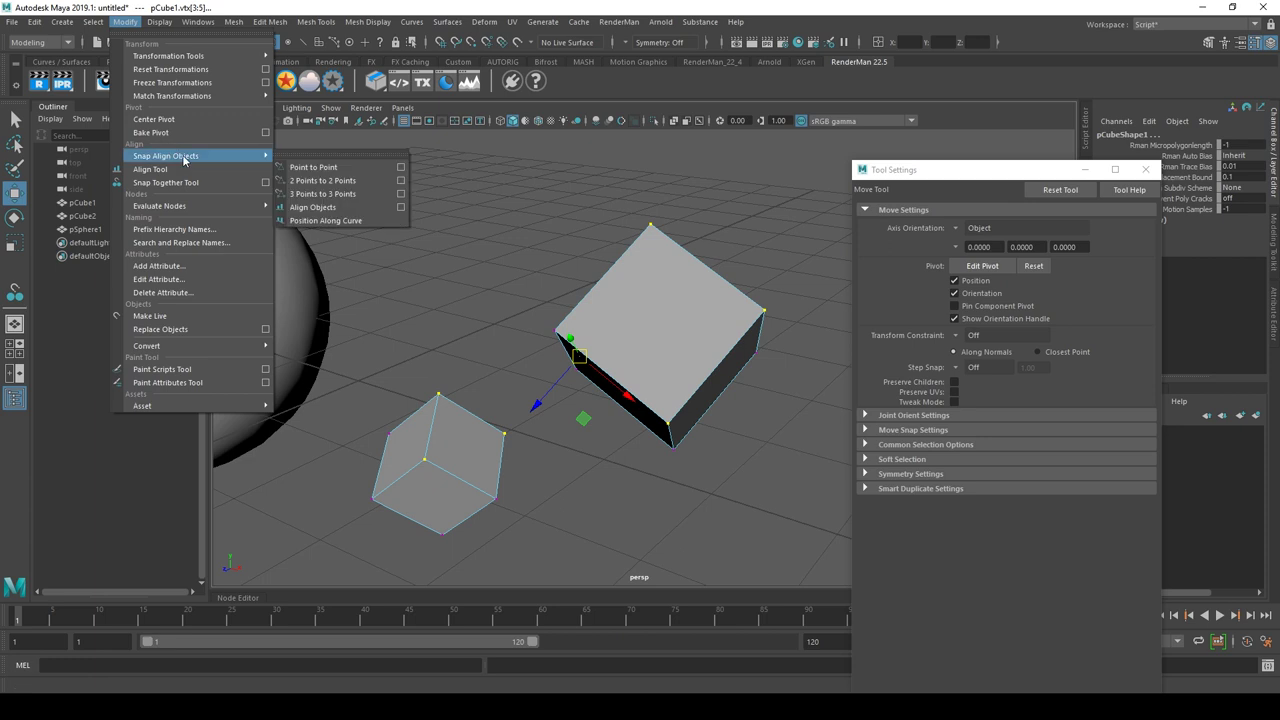
{"action": "left_click", "coordinate": [322, 180]}
{"action": "mouse_move", "coordinate": [322, 180]}
{"action": "left_mouse_down", "text": "alt"}
{"action": "mouse_move", "coordinate": [438, 205]}
{"action": "mouse_move", "coordinate": [530, 276]}
{"action": "mouse_move", "coordinate": [614, 304]}
{"action": "left_mouse_up", "text": "alt"}
{"action": "mouse_move", "coordinate": [738, 447]}
{"action": "left_mouse_down", "text": "alt"}
{"action": "mouse_move", "coordinate": [749, 374]}
{"action": "mouse_move", "coordinate": [734, 389]}
{"action": "left_mouse_up", "text": "alt"}
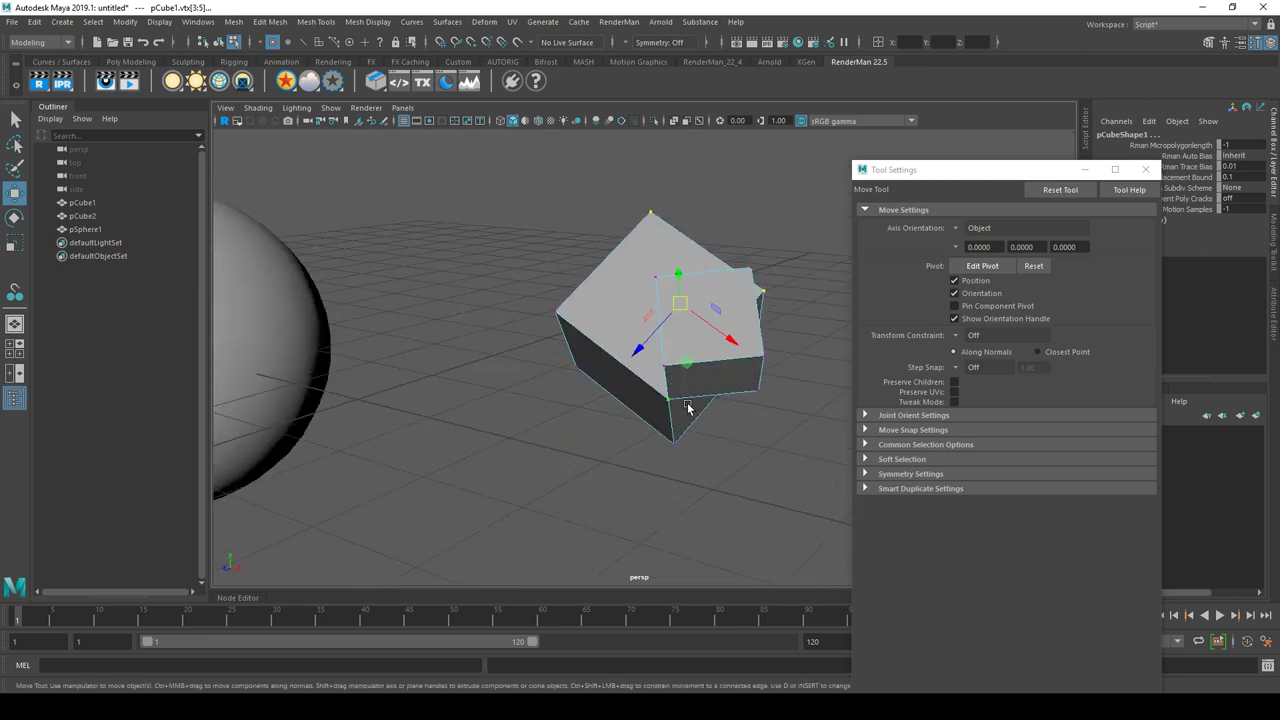
{"action": "key", "text": "ctrl+z"}
Step: Select three small-cube vertices and matching vertices on the large cube
{"action": "left_click", "coordinate": [514, 303]}
{"action": "left_click", "coordinate": [440, 378]}
{"action": "left_click", "coordinate": [501, 422], "text": "shift"}
{"action": "left_click", "coordinate": [491, 478], "text": "shift"}
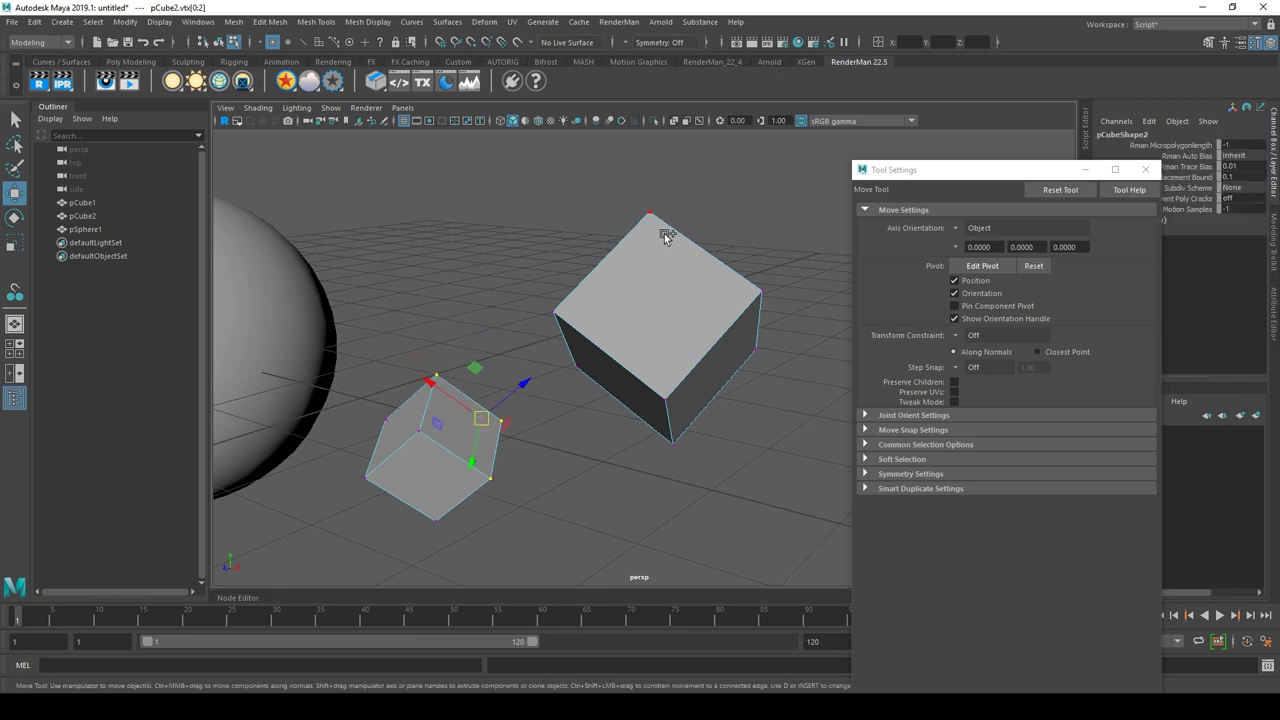
{"action": "left_click", "coordinate": [667, 237]}
{"action": "left_click", "coordinate": [690, 406], "text": "shift"}
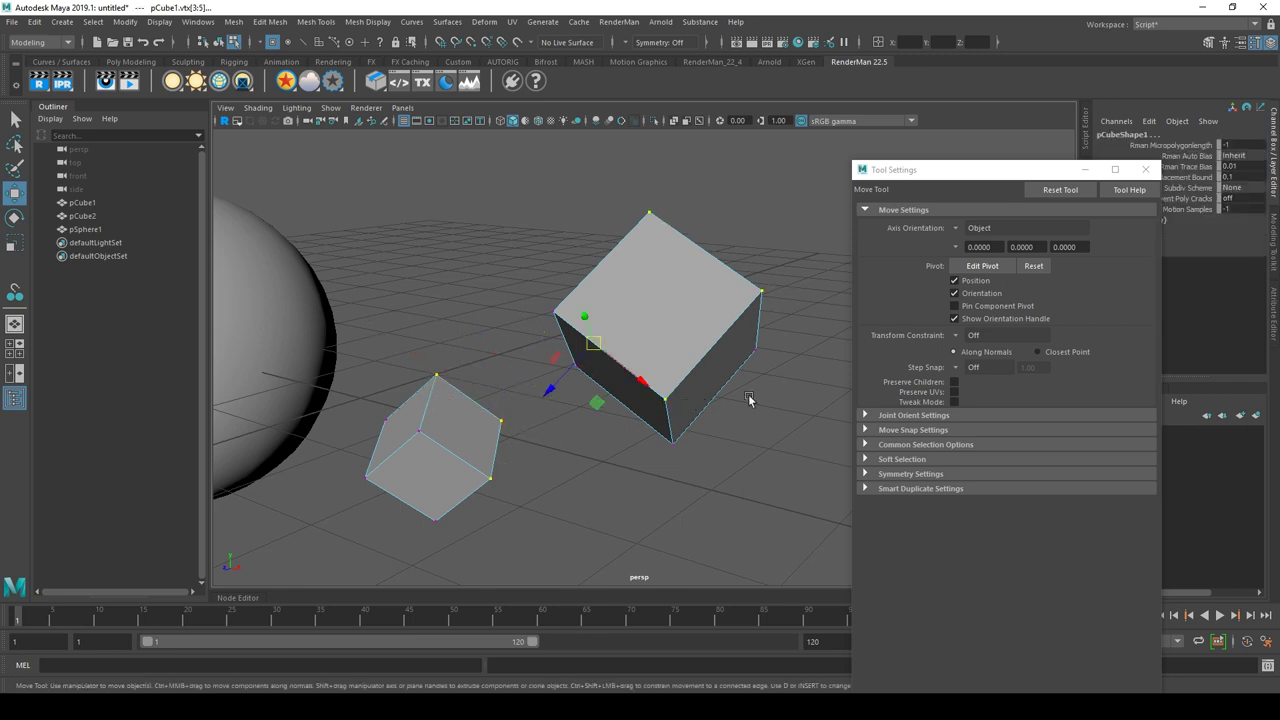
Step: Apply 3 Points to 3 Points, undo it, and return to object mode with nothing selected
{"action": "left_click", "coordinate": [125, 21]}
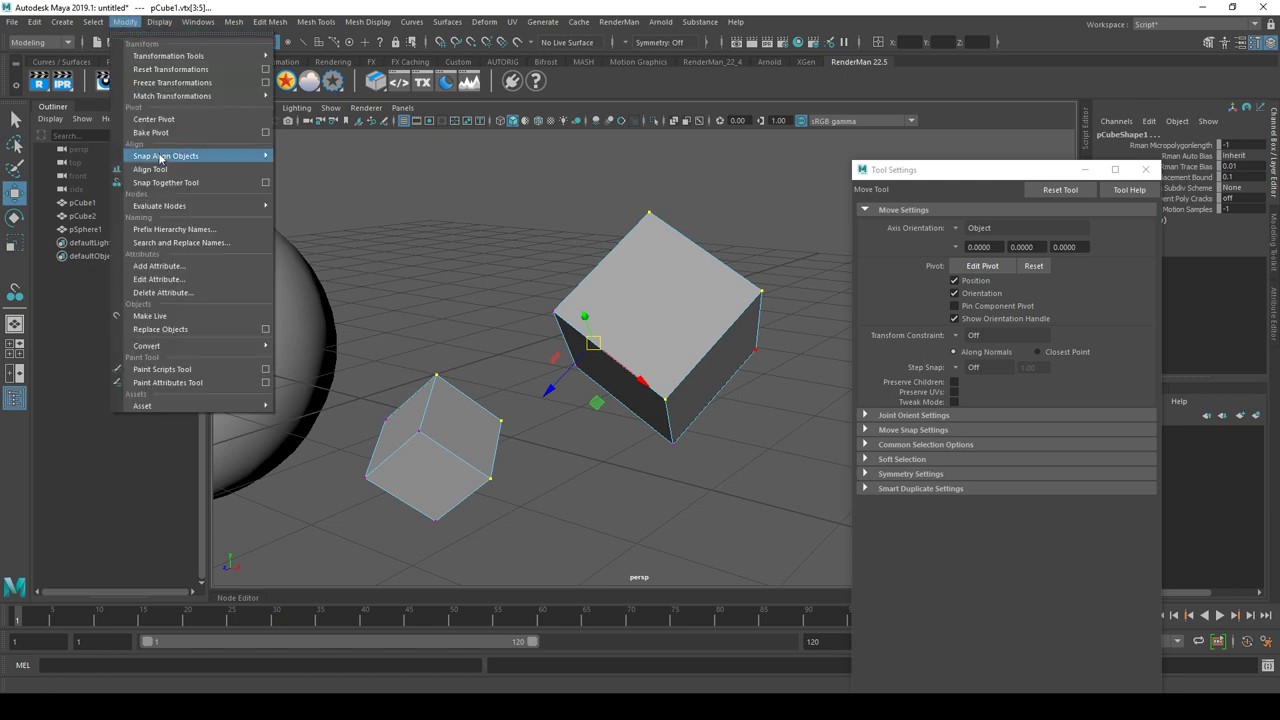
{"action": "left_click", "coordinate": [331, 196]}
{"action": "mouse_move", "coordinate": [379, 212]}
{"action": "left_mouse_down", "text": "alt"}
{"action": "mouse_move", "coordinate": [422, 217]}
{"action": "mouse_move", "coordinate": [414, 233]}
{"action": "mouse_move", "coordinate": [486, 269]}
{"action": "mouse_move", "coordinate": [453, 240]}
{"action": "left_mouse_up", "text": "alt"}
{"action": "key", "text": "ctrl+z"}
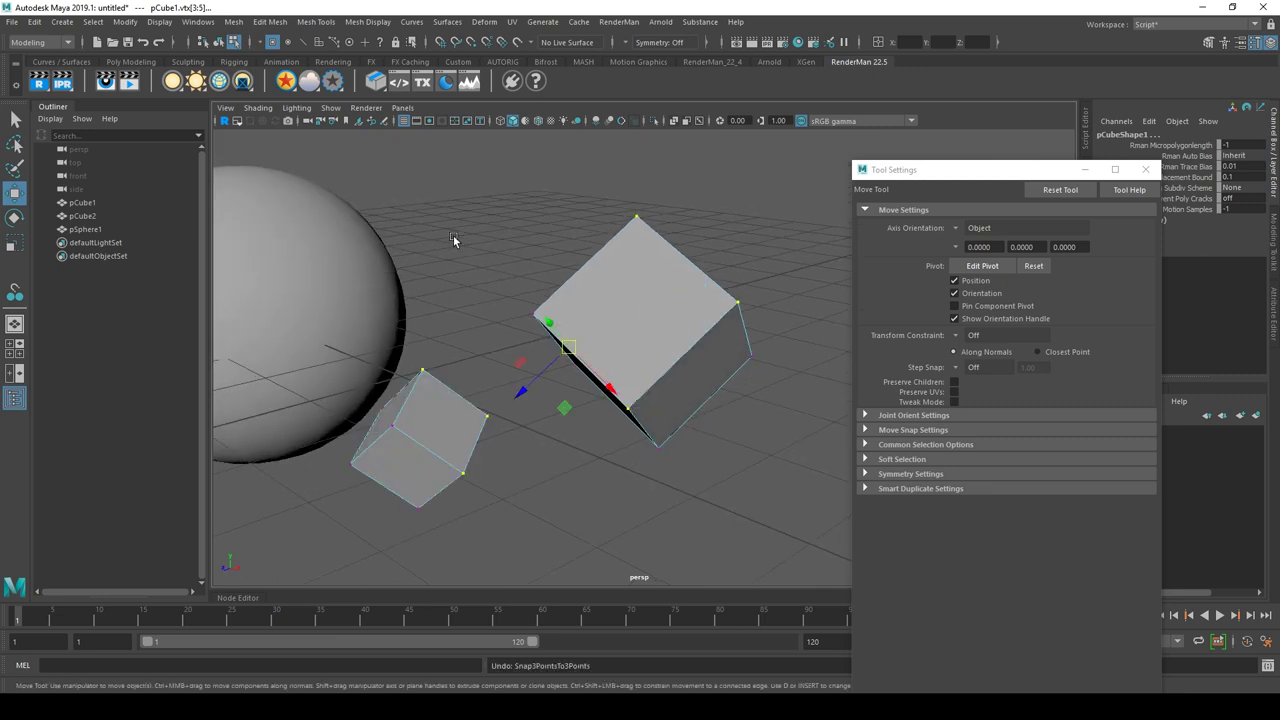
{"action": "mouse_move", "coordinate": [430, 338]}
{"action": "right_mouse_down"}
{"action": "mouse_move", "coordinate": [503, 333]}
{"action": "mouse_move", "coordinate": [500, 320]}
{"action": "right_mouse_up"}
{"action": "left_click", "coordinate": [558, 443]}
{"action": "mouse_move", "coordinate": [537, 226]}
{"action": "left_mouse_down", "text": "alt"}
{"action": "mouse_move", "coordinate": [648, 298]}
{"action": "mouse_move", "coordinate": [423, 268]}
{"action": "left_mouse_up", "text": "alt"}
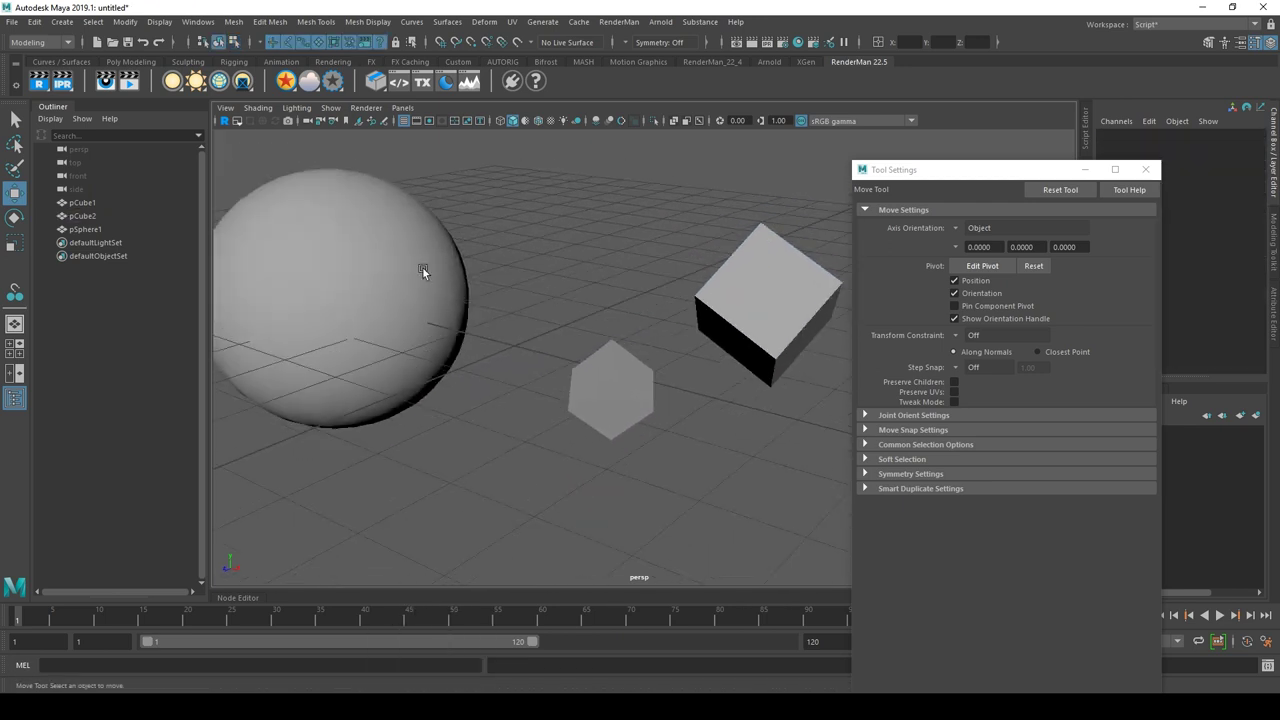
Step: Select a vertex on the sphere and a single vertex on the small cube
{"action": "left_click", "coordinate": [423, 268]}
{"action": "right_click", "coordinate": [398, 304]}
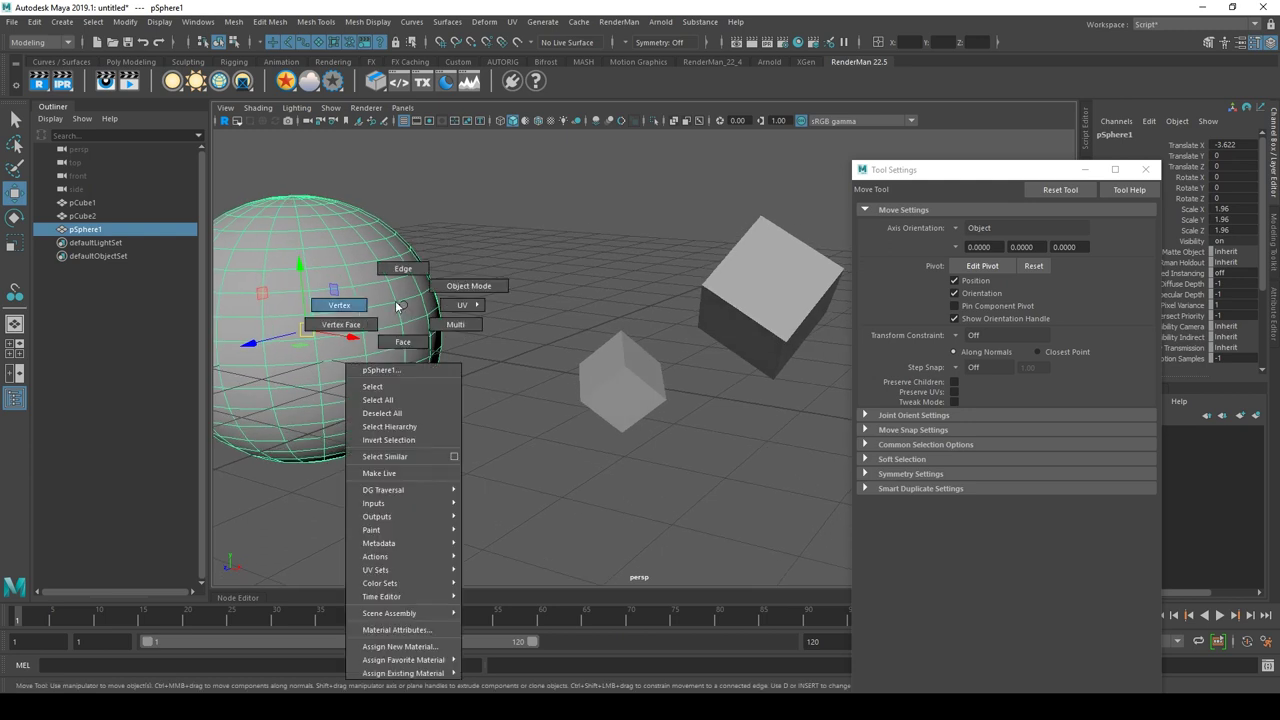
{"action": "left_click", "coordinate": [362, 304]}
{"action": "left_click", "coordinate": [401, 325]}
{"action": "left_click", "coordinate": [590, 376]}
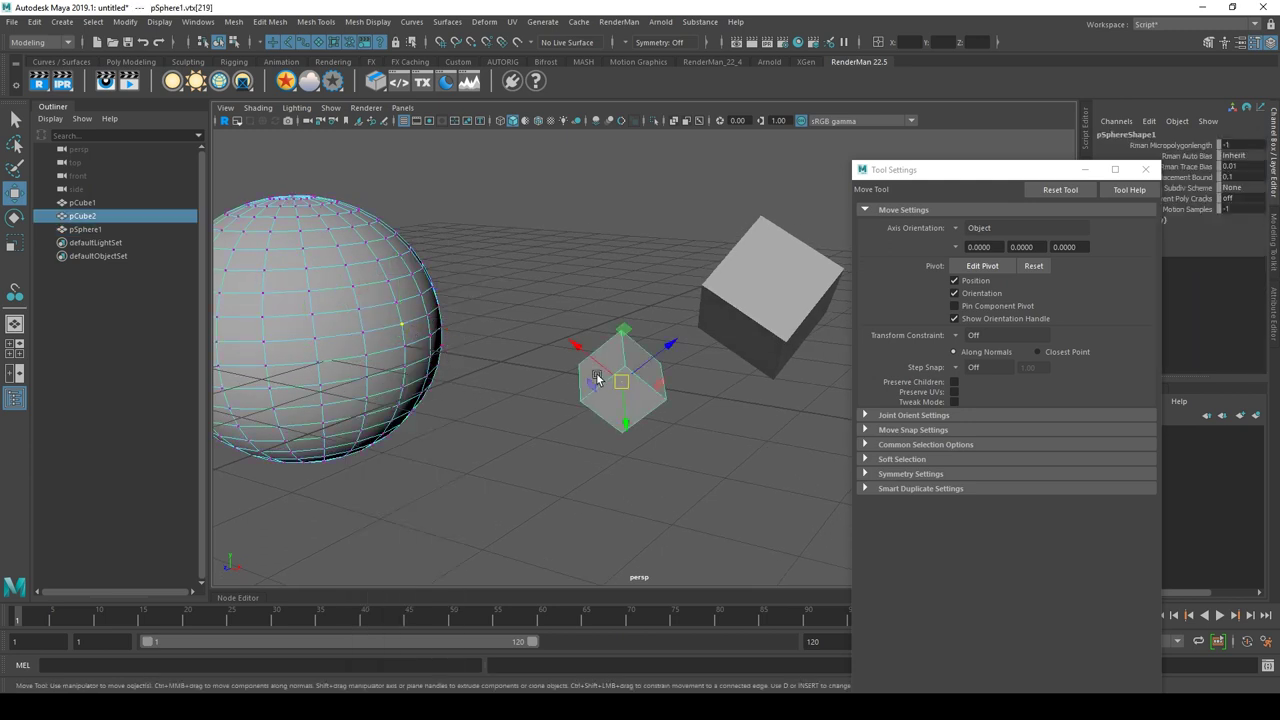
{"action": "left_click", "coordinate": [236, 42]}
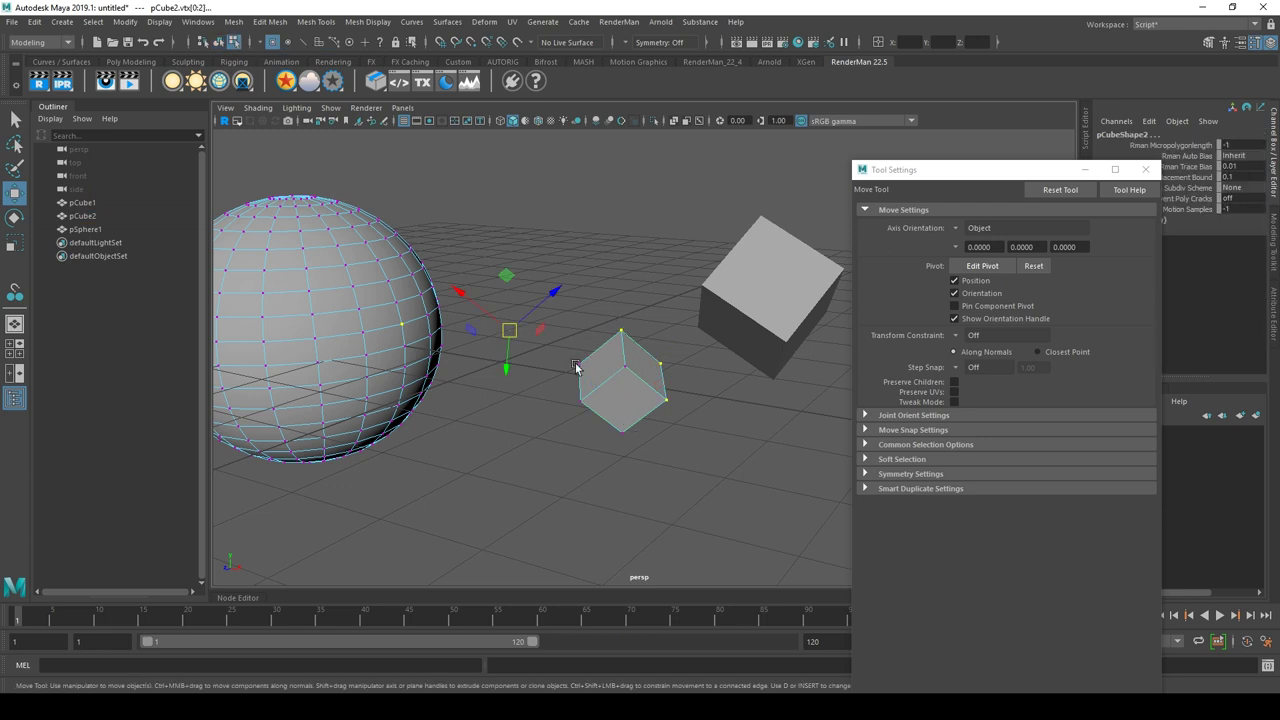
{"action": "left_click", "coordinate": [580, 365]}
Step: Snap the cube vertex onto the sphere vertex with Point to Point, then undo it
{"action": "left_click", "coordinate": [168, 24]}
{"action": "mouse_move", "coordinate": [166, 156]}
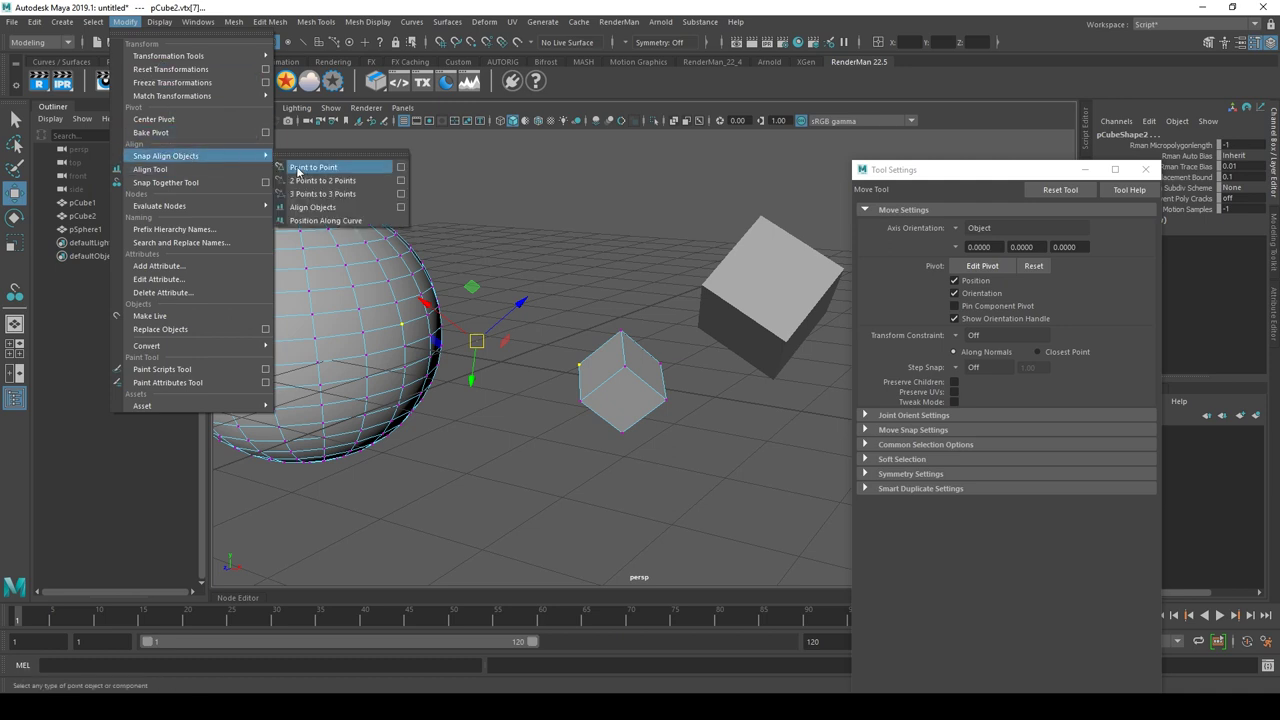
{"action": "left_click", "coordinate": [312, 168]}
{"action": "left_click_drag", "start_coordinate": [618, 272], "coordinate": [649, 275], "text": "alt"}
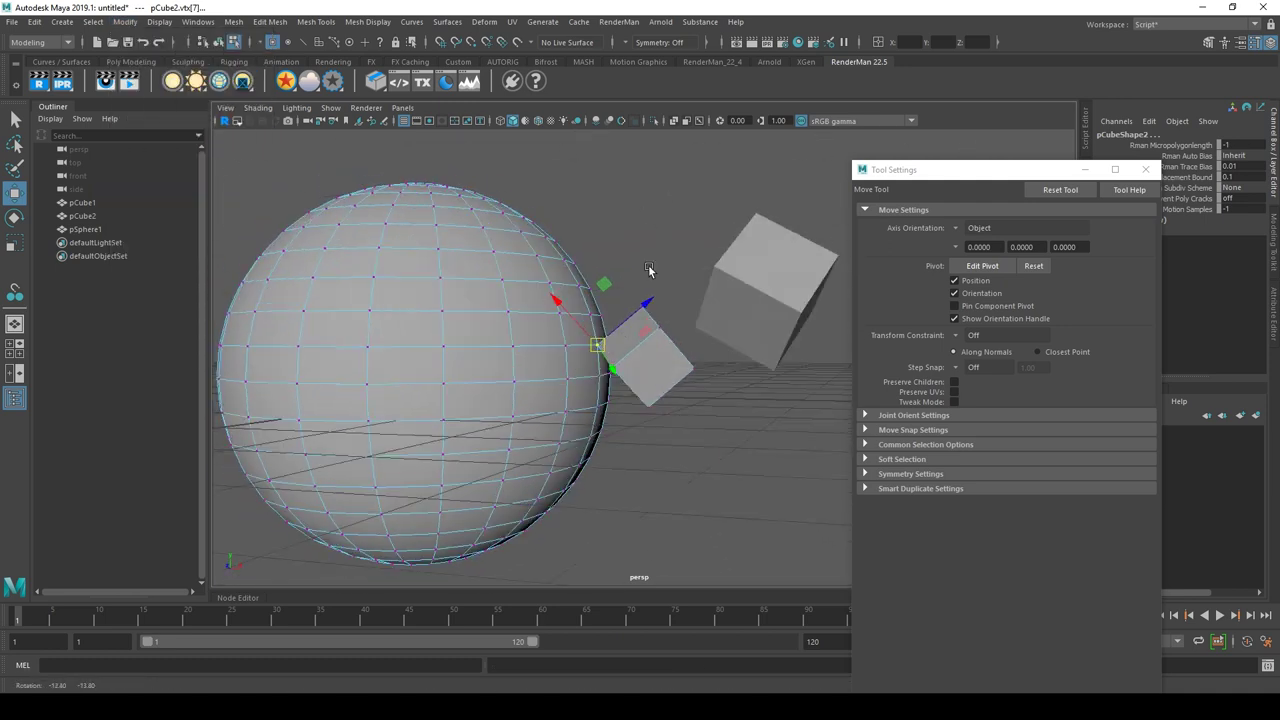
{"action": "key", "text": "ctrl+z"}
Step: Reselect pCube2 in object mode and close the floating move Tool Settings window
{"action": "right_click_drag", "start_coordinate": [636, 360], "coordinate": [653, 303]}
{"action": "left_click", "coordinate": [573, 357]}
{"action": "left_click", "coordinate": [651, 361]}
{"action": "mouse_move", "coordinate": [651, 361]}
{"action": "left_mouse_down", "text": "alt"}
{"action": "mouse_move", "coordinate": [537, 263]}
{"action": "mouse_move", "coordinate": [643, 337]}
{"action": "left_mouse_up", "text": "alt"}
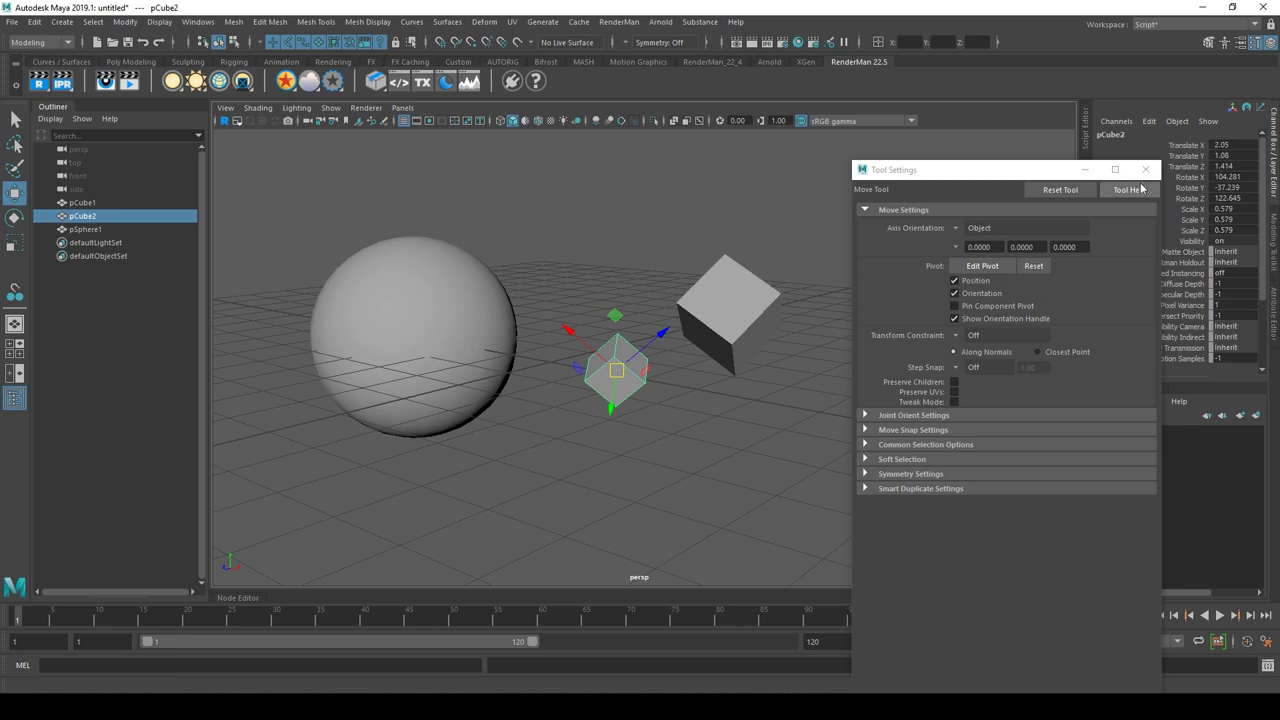
{"action": "left_click", "coordinate": [1145, 169]}
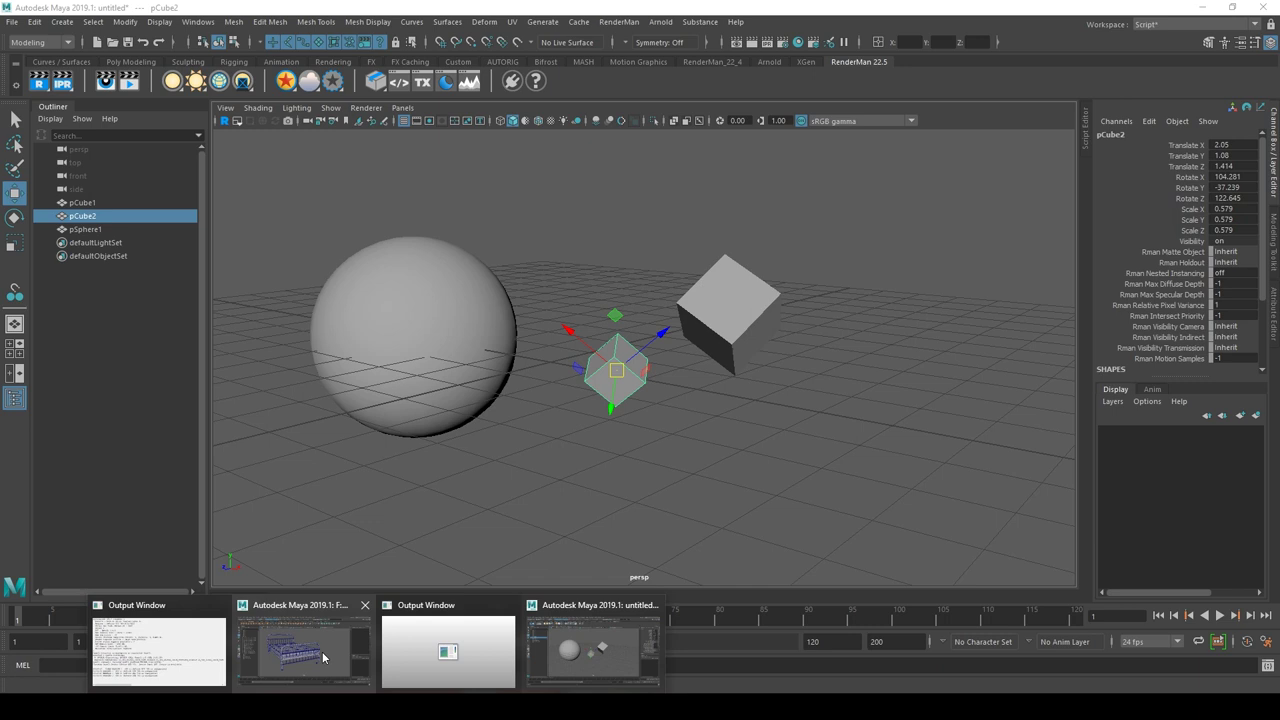
Step: In the bed scene, select cama_soporte_pies_barras1 and view it from beneath the leg
{"action": "left_click", "coordinate": [323, 657]}
{"action": "mouse_move", "coordinate": [734, 506]}
{"action": "left_mouse_down", "text": "alt"}
{"action": "mouse_move", "coordinate": [754, 486]}
{"action": "mouse_move", "coordinate": [714, 500]}
{"action": "mouse_move", "coordinate": [754, 457]}
{"action": "left_mouse_up", "text": "alt"}
{"action": "left_click", "coordinate": [756, 459]}
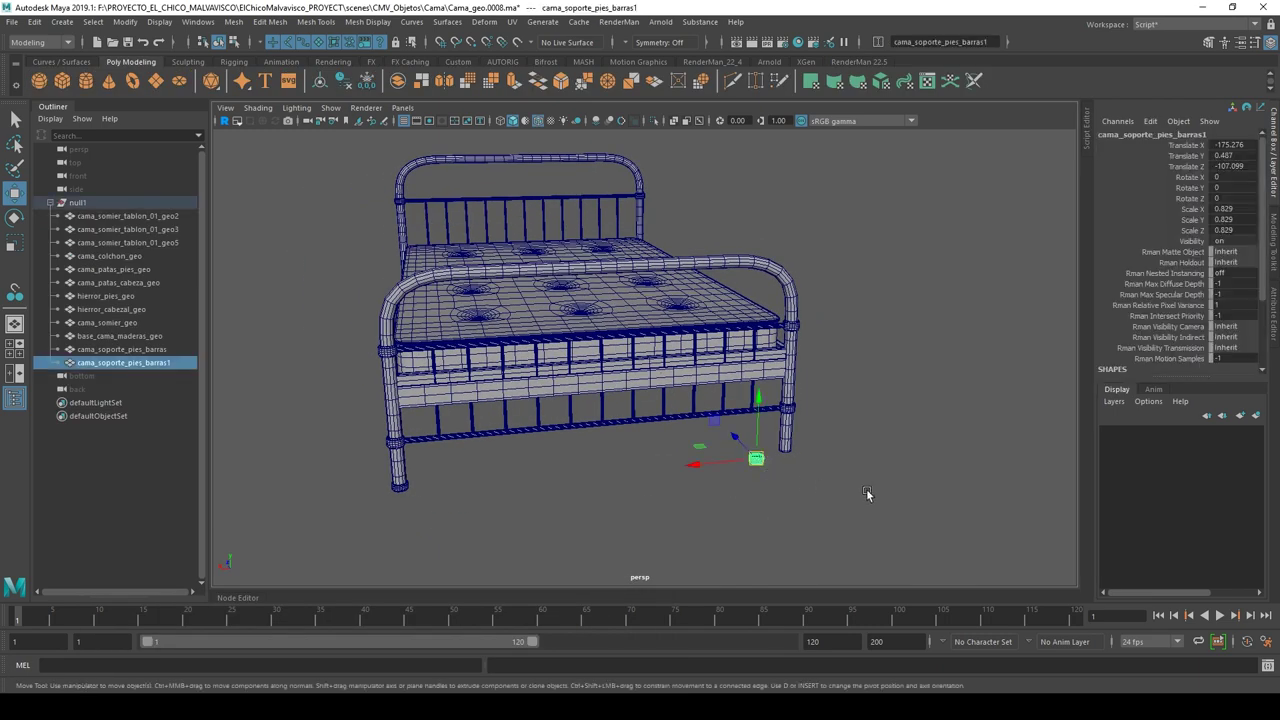
{"action": "scroll", "coordinate": [866, 494], "scroll_direction": "up", "scroll_amount": 2}
{"action": "scroll", "coordinate": [700, 430], "scroll_direction": "up", "scroll_amount": 4}
{"action": "scroll", "coordinate": [549, 377], "scroll_direction": "up", "scroll_amount": 4}
{"action": "scroll", "coordinate": [675, 332], "scroll_direction": "up", "scroll_amount": 2}
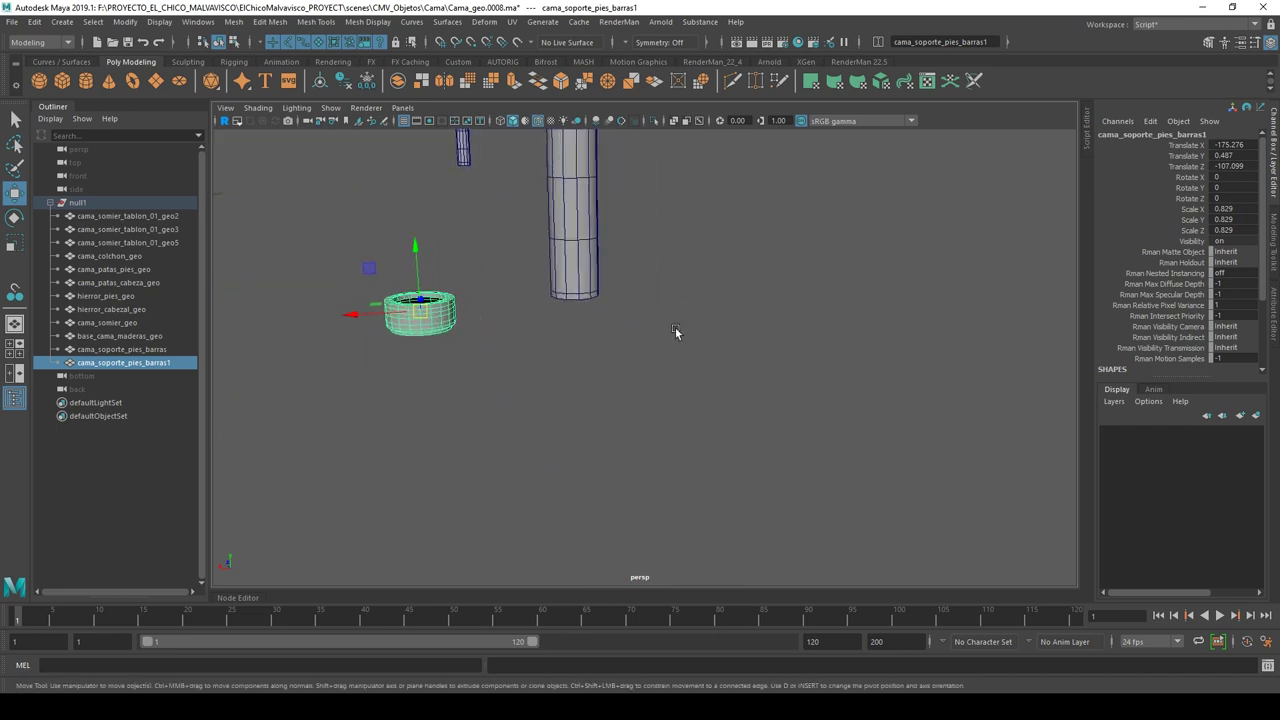
{"action": "mouse_move", "coordinate": [595, 263]}
{"action": "left_mouse_down", "text": "alt"}
{"action": "mouse_move", "coordinate": [617, 297]}
{"action": "mouse_move", "coordinate": [569, 257]}
{"action": "mouse_move", "coordinate": [538, 347]}
{"action": "mouse_move", "coordinate": [666, 370]}
{"action": "mouse_move", "coordinate": [672, 268]}
{"action": "mouse_move", "coordinate": [551, 401]}
{"action": "left_mouse_up", "text": "alt"}
{"action": "right_click_drag", "start_coordinate": [551, 401], "coordinate": [848, 404], "text": "alt"}
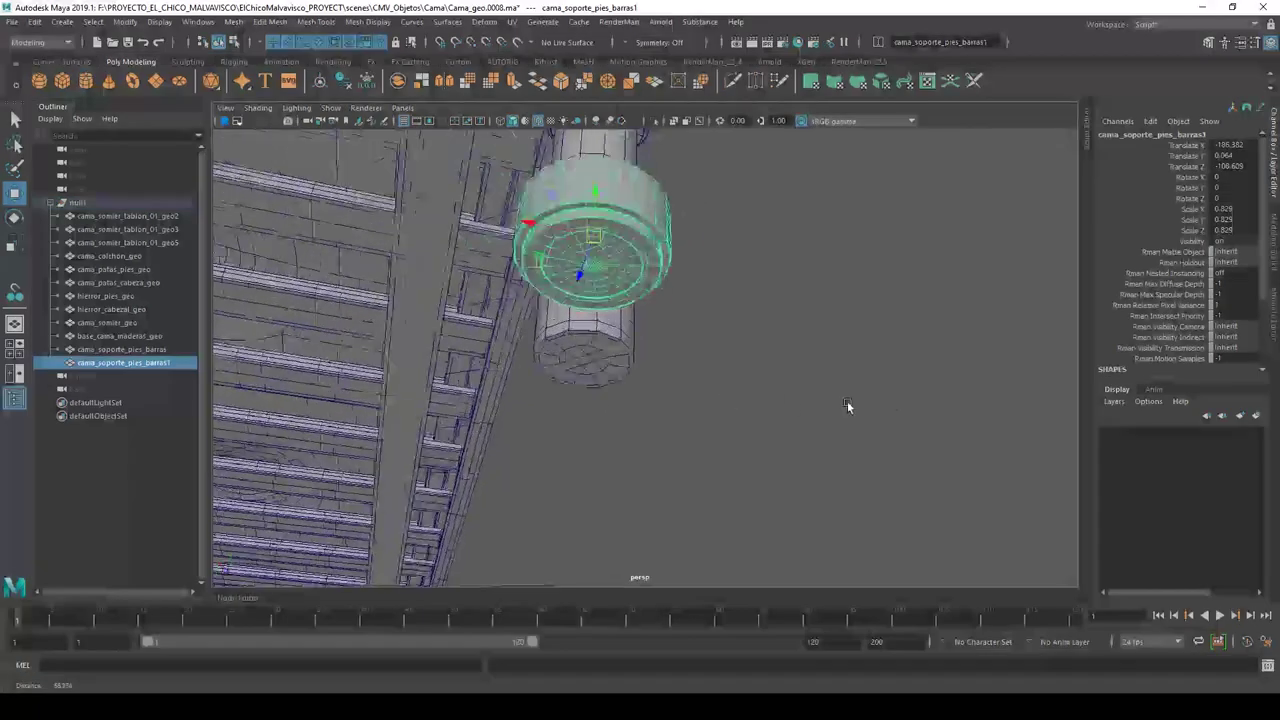
{"action": "left_click_drag", "start_coordinate": [848, 404], "coordinate": [576, 333], "text": "alt"}
{"action": "right_click_drag", "start_coordinate": [539, 326], "coordinate": [580, 363], "text": "alt"}
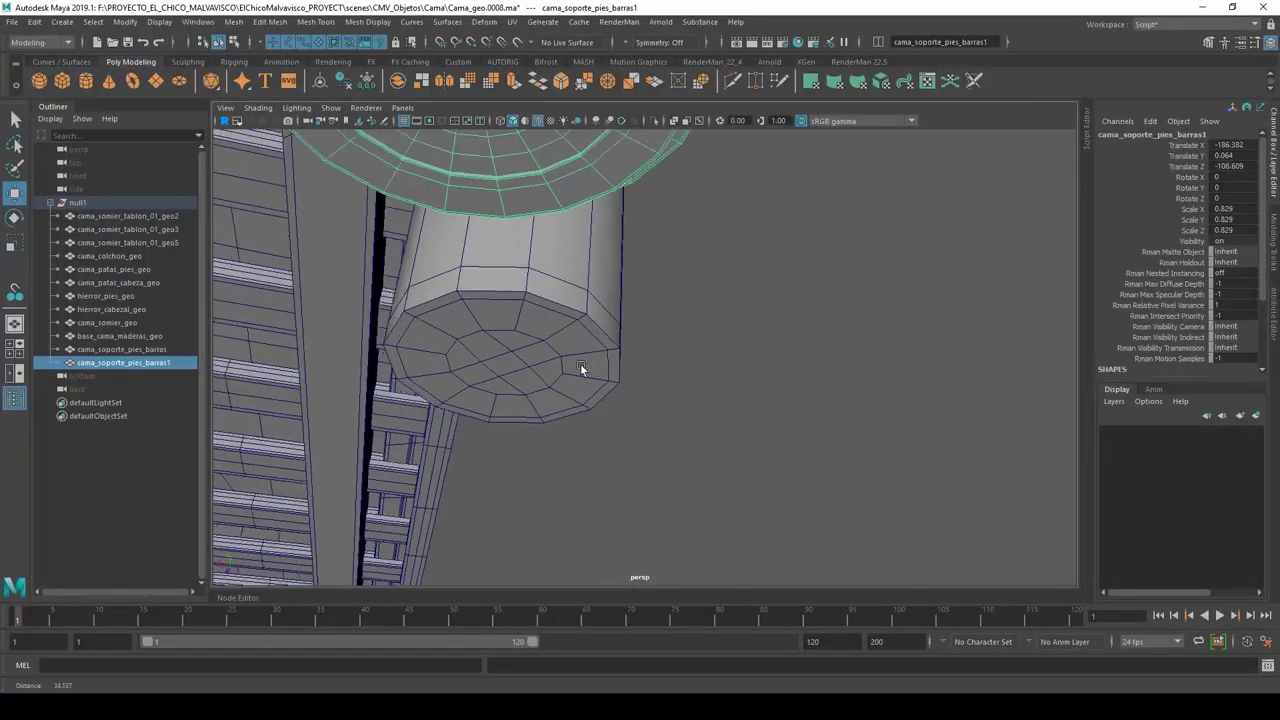
{"action": "left_click_drag", "start_coordinate": [580, 363], "coordinate": [502, 373], "text": "alt"}
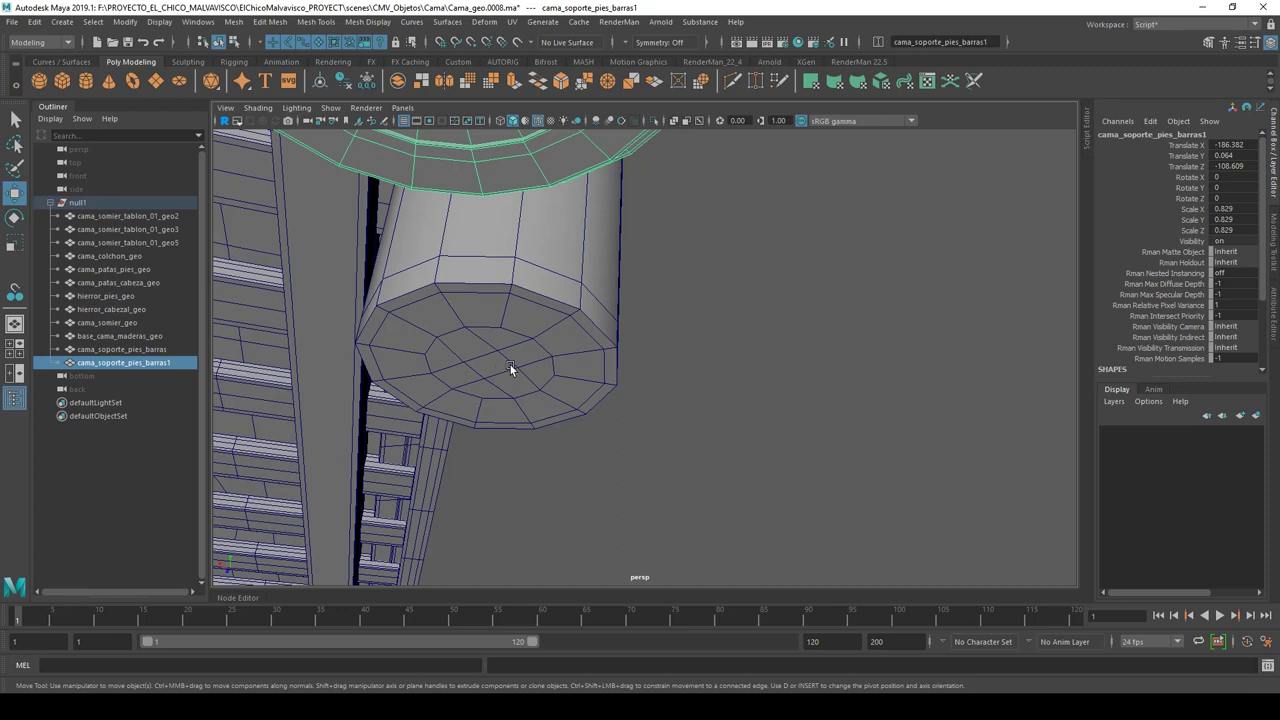
{"action": "right_click_drag", "start_coordinate": [653, 342], "coordinate": [556, 311], "text": "alt"}
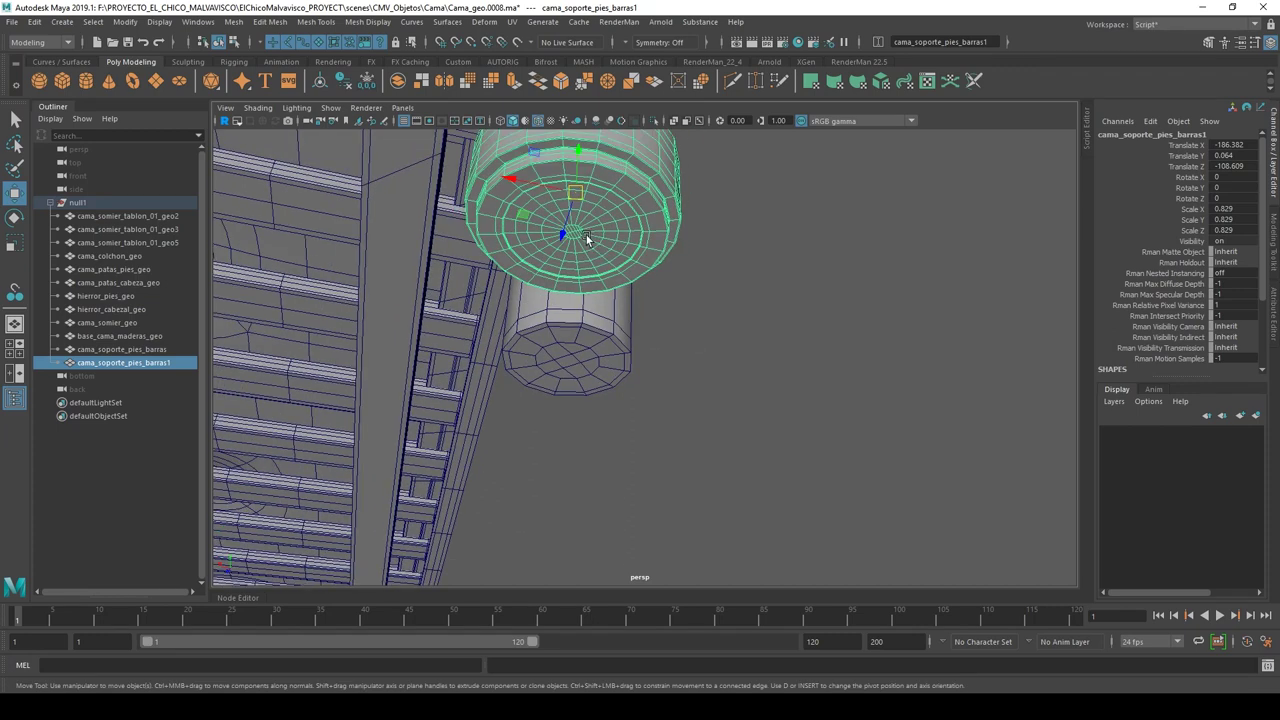
Step: Try a vertex-snapped move of the support piece down onto the leg, then undo it
{"action": "key", "text": "v"}
{"action": "key", "text": "d"}
{"action": "left_click_drag", "start_coordinate": [594, 203], "coordinate": [572, 361]}
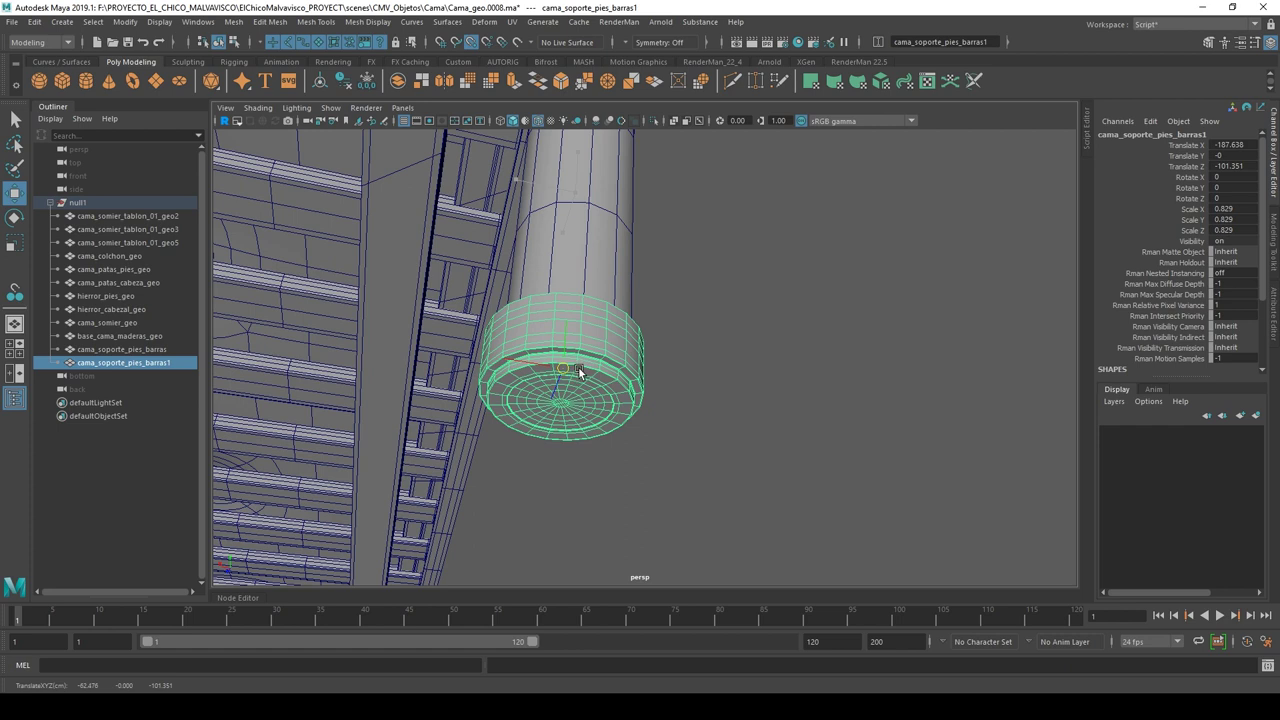
{"action": "key", "text": "ctrl+z"}
Step: Deselect the support piece and put the leg's bottom cap into vertex selection
{"action": "mouse_move", "coordinate": [693, 291]}
{"action": "left_mouse_down", "text": "alt"}
{"action": "mouse_move", "coordinate": [686, 314]}
{"action": "mouse_move", "coordinate": [697, 315]}
{"action": "mouse_move", "coordinate": [660, 275]}
{"action": "left_mouse_up", "text": "alt"}
{"action": "left_click", "coordinate": [714, 313]}
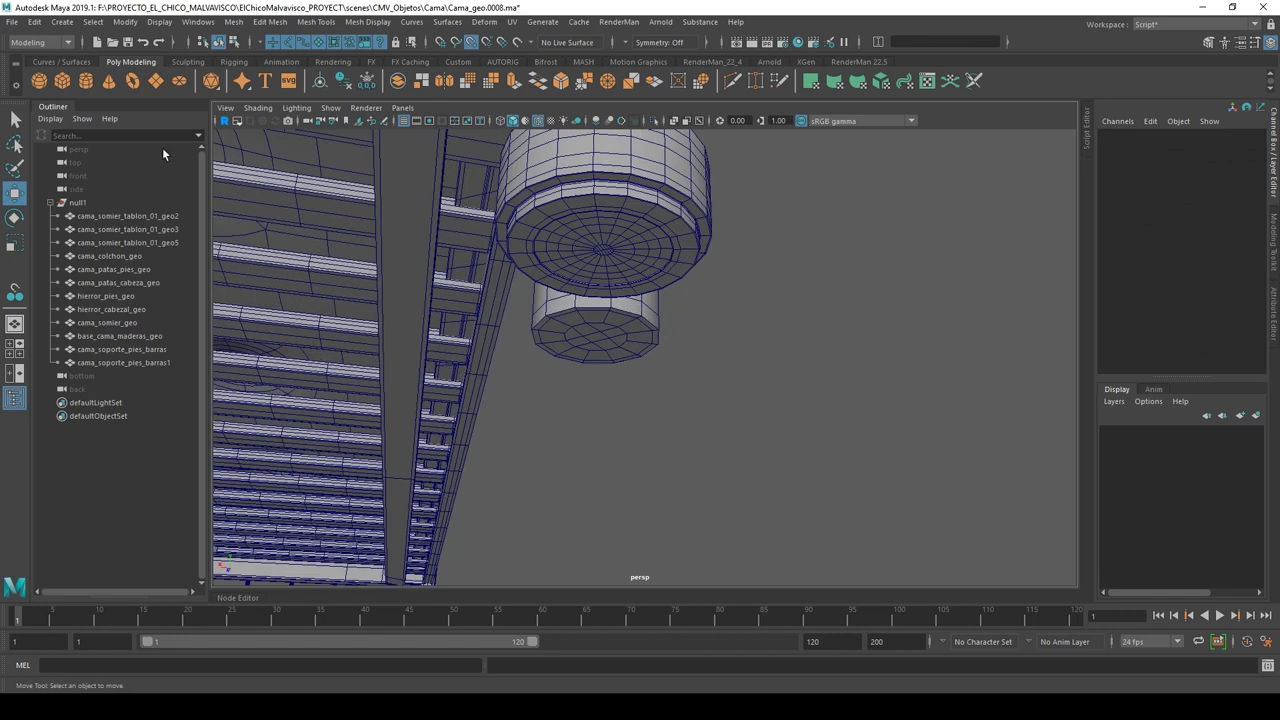
{"action": "mouse_move", "coordinate": [690, 400]}
{"action": "left_mouse_down", "text": "alt"}
{"action": "mouse_move", "coordinate": [633, 343]}
{"action": "mouse_move", "coordinate": [667, 375]}
{"action": "mouse_move", "coordinate": [648, 305]}
{"action": "mouse_move", "coordinate": [625, 381]}
{"action": "left_mouse_up", "text": "alt"}
{"action": "mouse_move", "coordinate": [625, 381]}
{"action": "right_mouse_down", "text": "alt"}
{"action": "mouse_move", "coordinate": [630, 337]}
{"action": "mouse_move", "coordinate": [584, 320]}
{"action": "right_mouse_up", "text": "alt"}
{"action": "left_click_drag", "start_coordinate": [588, 312], "coordinate": [603, 318]}
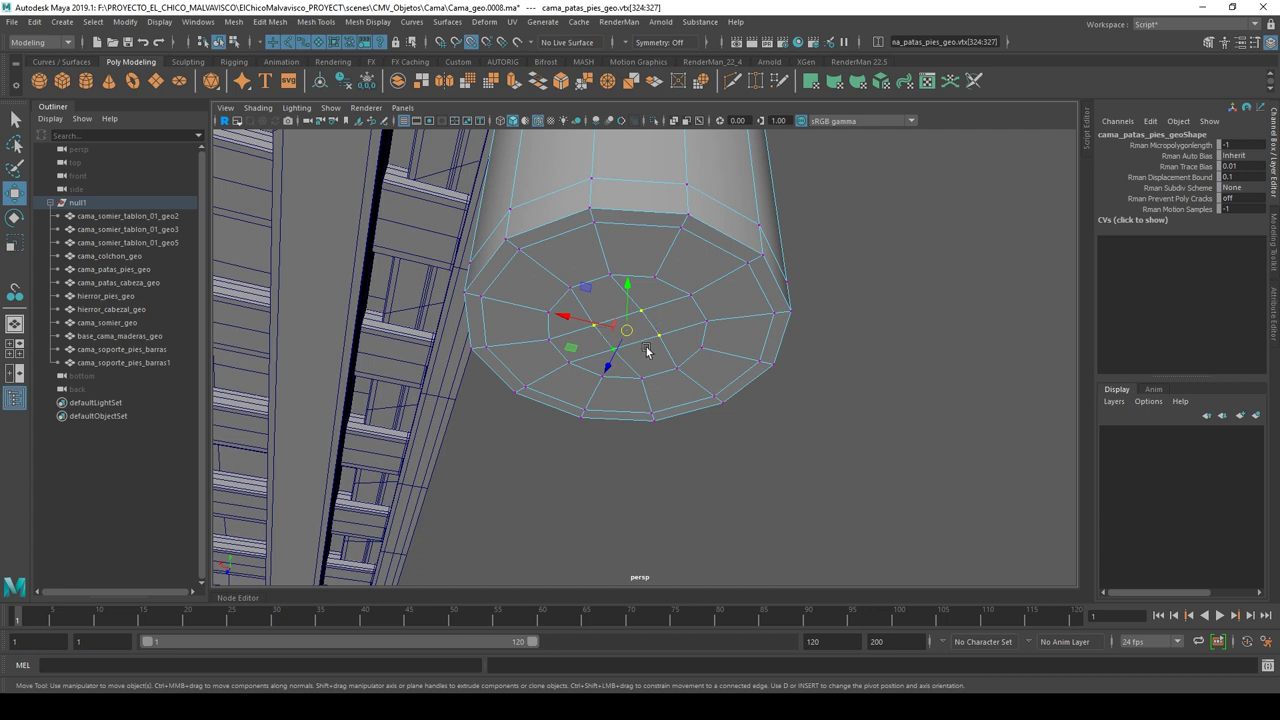
Step: Try selecting the leg's bottom-cap vertices, then clear that selection
{"action": "left_click", "coordinate": [573, 289], "text": "shift"}
{"action": "left_click", "coordinate": [628, 280], "text": "shift"}
{"action": "left_click", "coordinate": [670, 283], "text": "shift"}
{"action": "left_click", "coordinate": [710, 302], "text": "shift"}
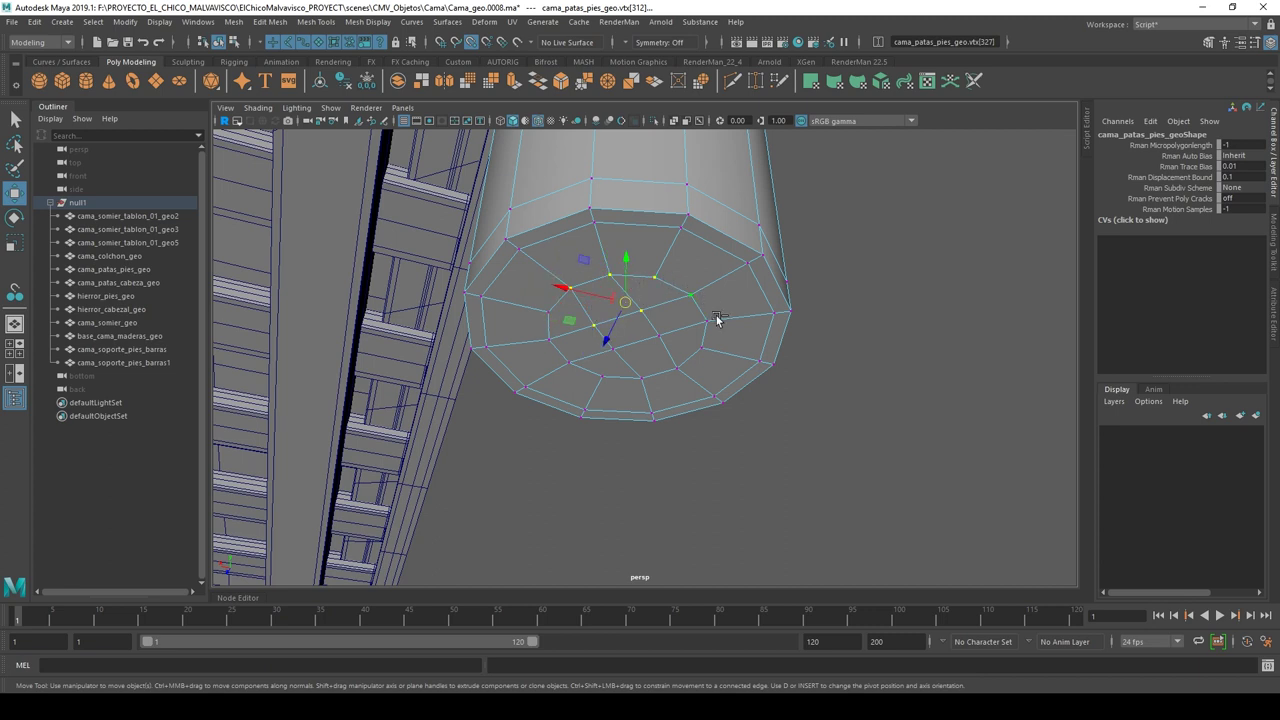
{"action": "right_click", "coordinate": [626, 303], "text": "ctrl"}
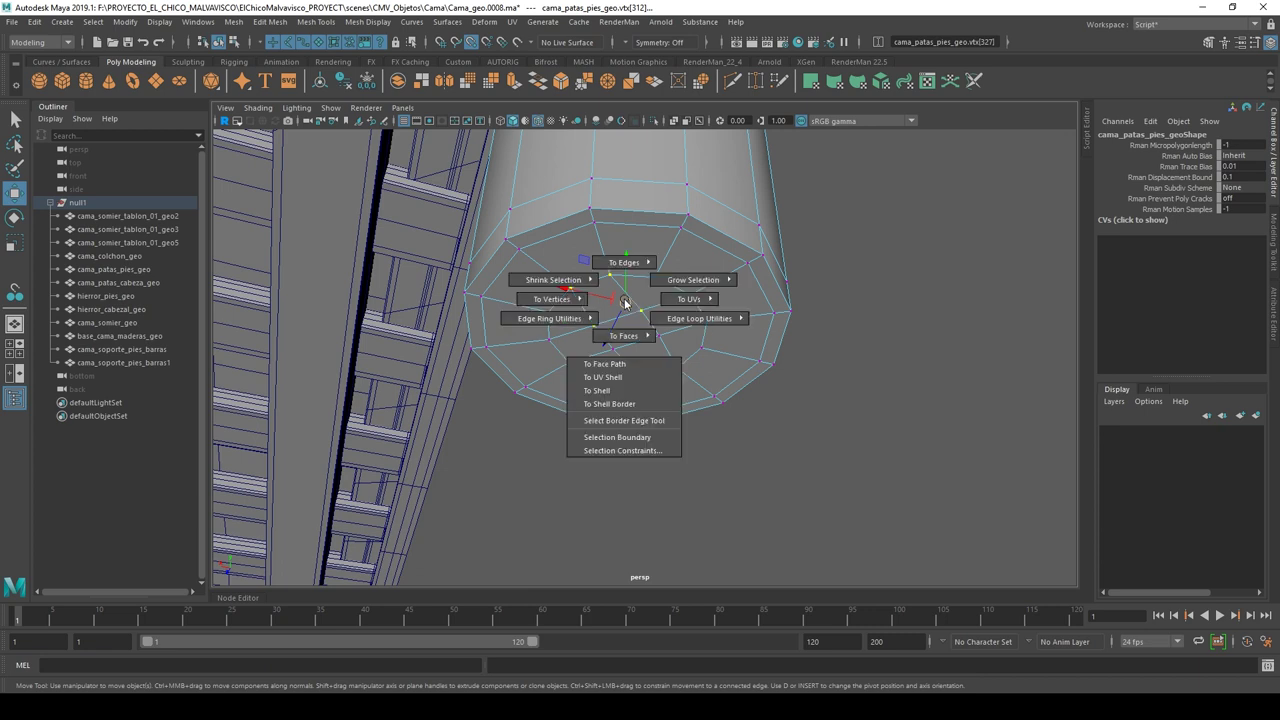
{"action": "right_click", "coordinate": [625, 303], "text": "ctrl"}
{"action": "right_click", "coordinate": [625, 303], "text": "ctrl"}
{"action": "left_click_drag", "start_coordinate": [514, 213], "coordinate": [812, 455]}
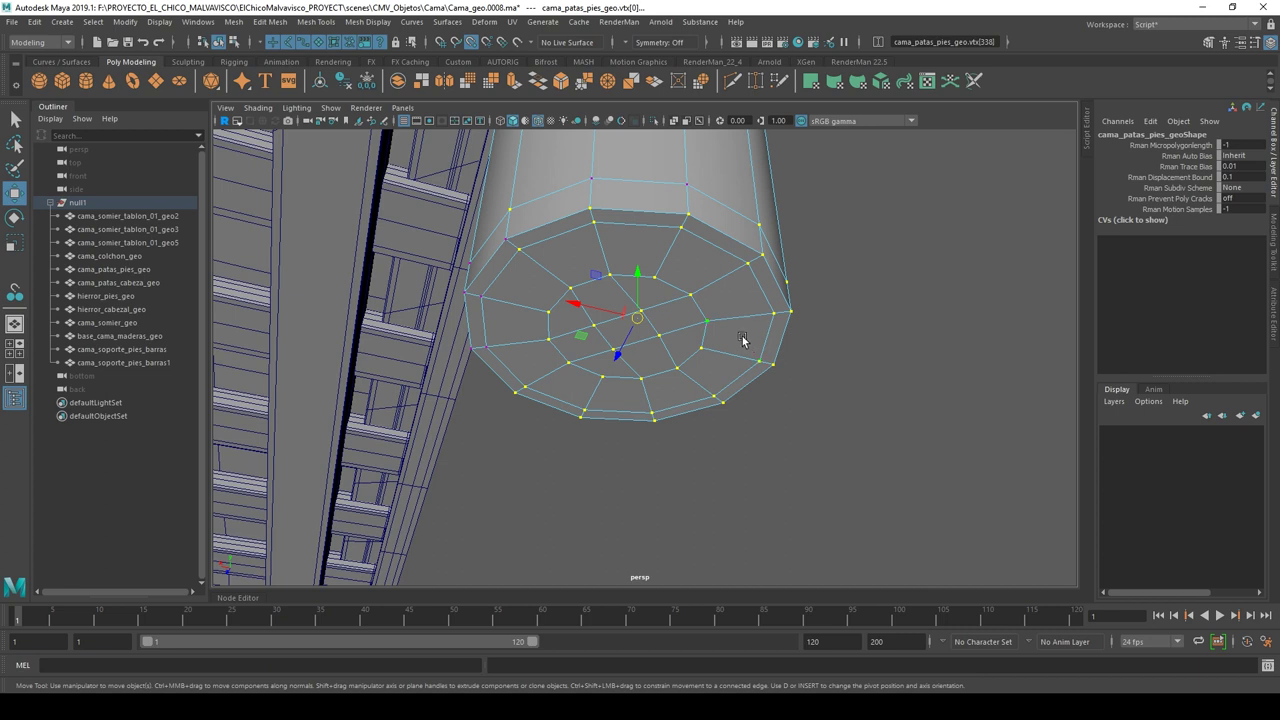
{"action": "left_click", "coordinate": [912, 346]}
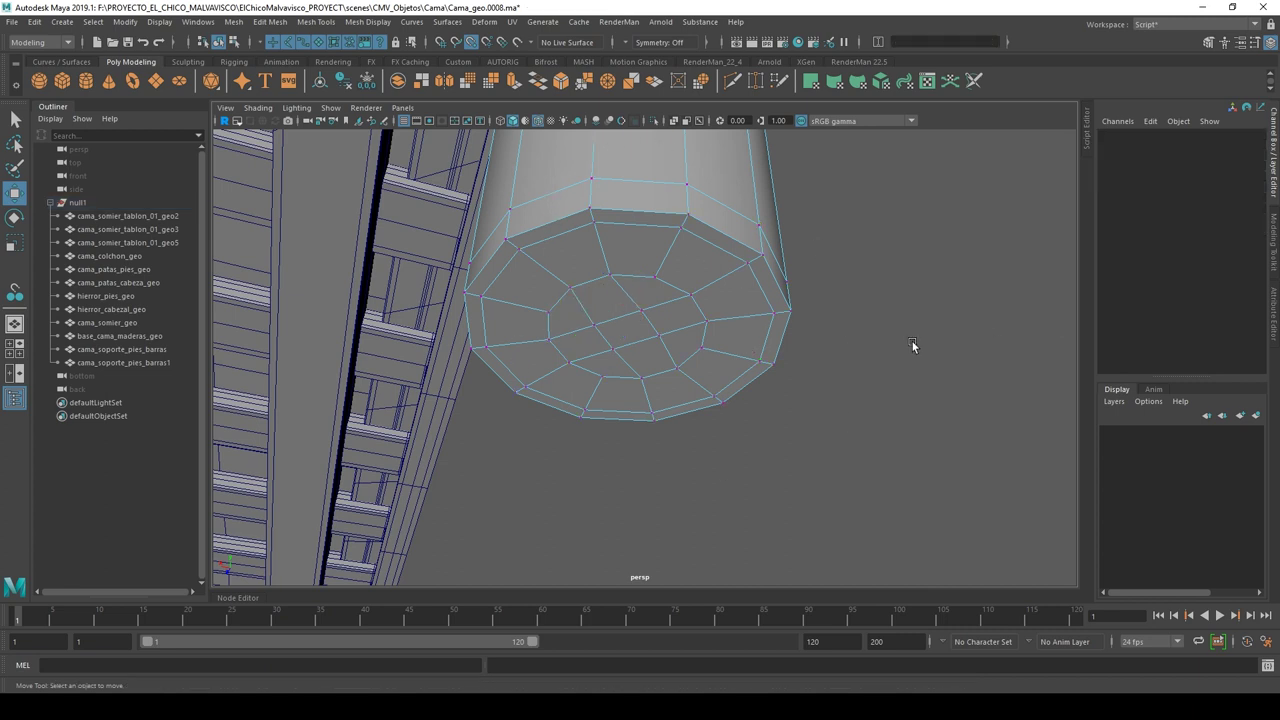
Step: Select the cap's centre vertex, grow it to vtx[324:327], and switch to the Rigging menu set
{"action": "left_click", "coordinate": [605, 326]}
{"action": "left_click", "coordinate": [670, 341], "text": "shift"}
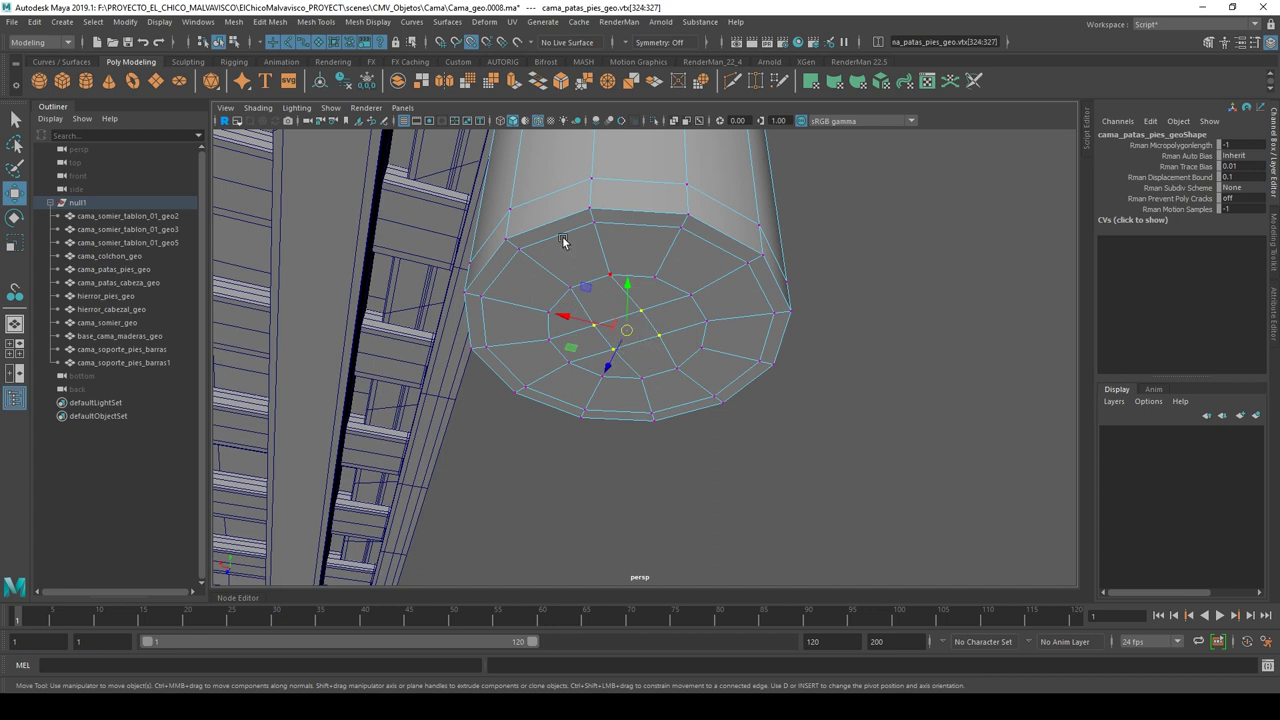
{"action": "left_click", "coordinate": [40, 42]}
{"action": "left_click", "coordinate": [30, 62]}
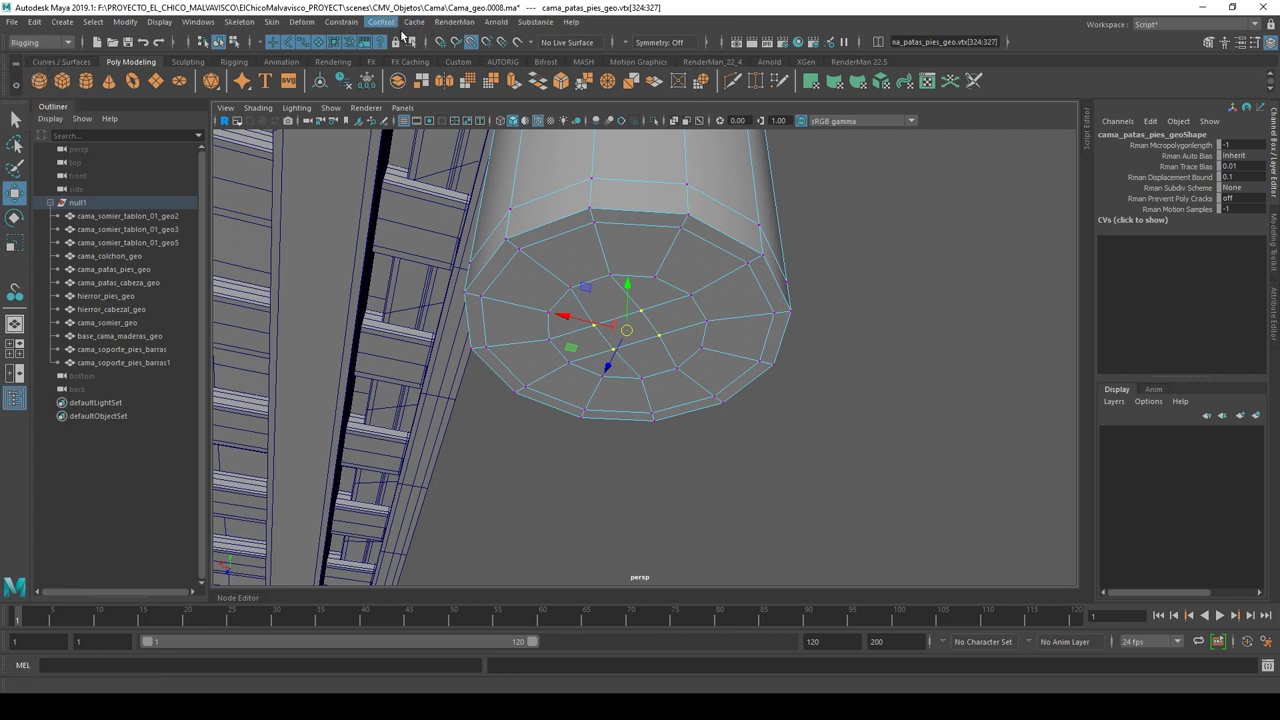
Step: Create cluster1Handle on the selected leg-bottom vertices via Deform > Cluster
{"action": "left_click", "coordinate": [303, 23]}
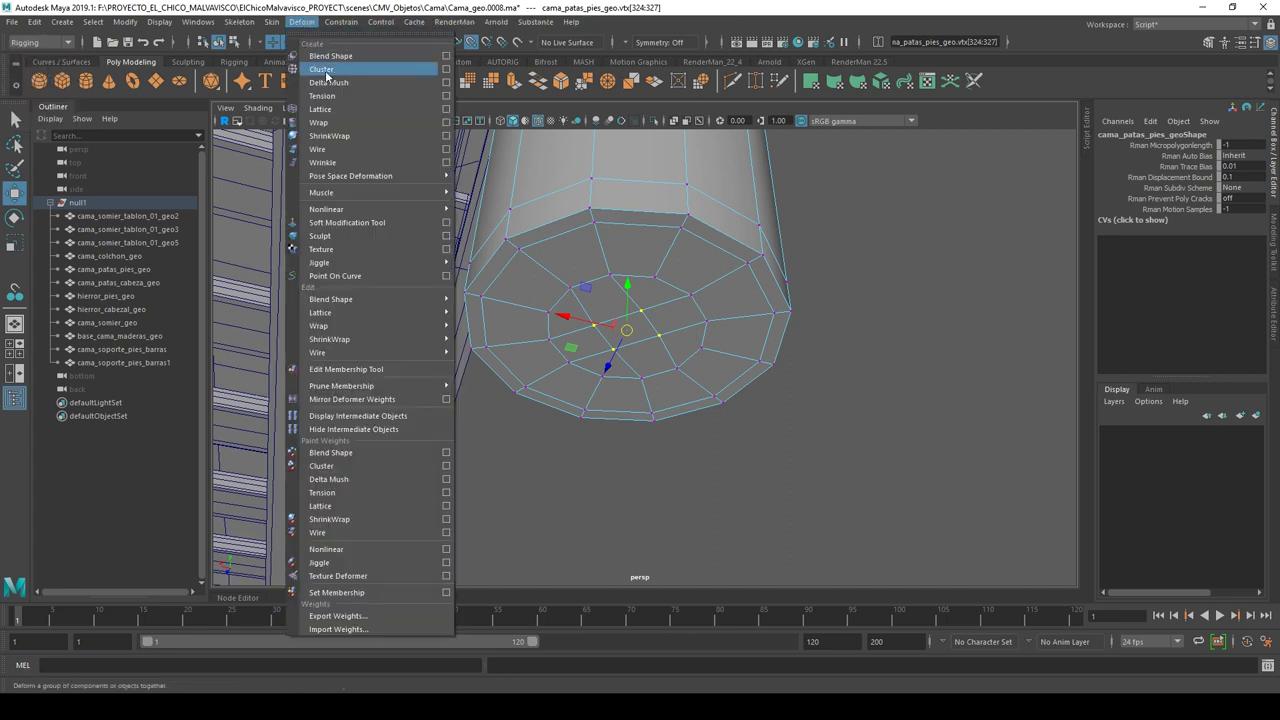
{"action": "left_click", "coordinate": [322, 70]}
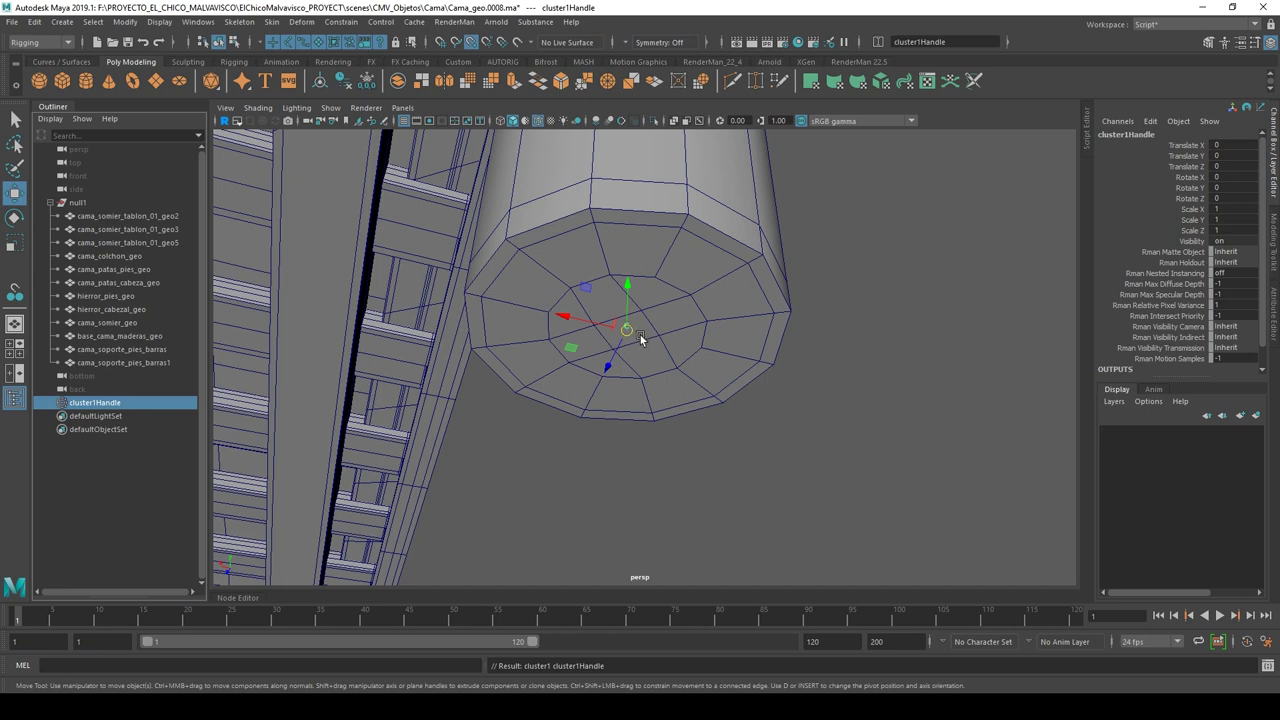
Step: Orbit under the bed and select the support piece cama_soporte_pies_barras1
{"action": "mouse_move", "coordinate": [638, 337]}
{"action": "left_mouse_down", "text": "alt"}
{"action": "mouse_move", "coordinate": [710, 398]}
{"action": "mouse_move", "coordinate": [699, 400]}
{"action": "left_mouse_up", "text": "alt"}
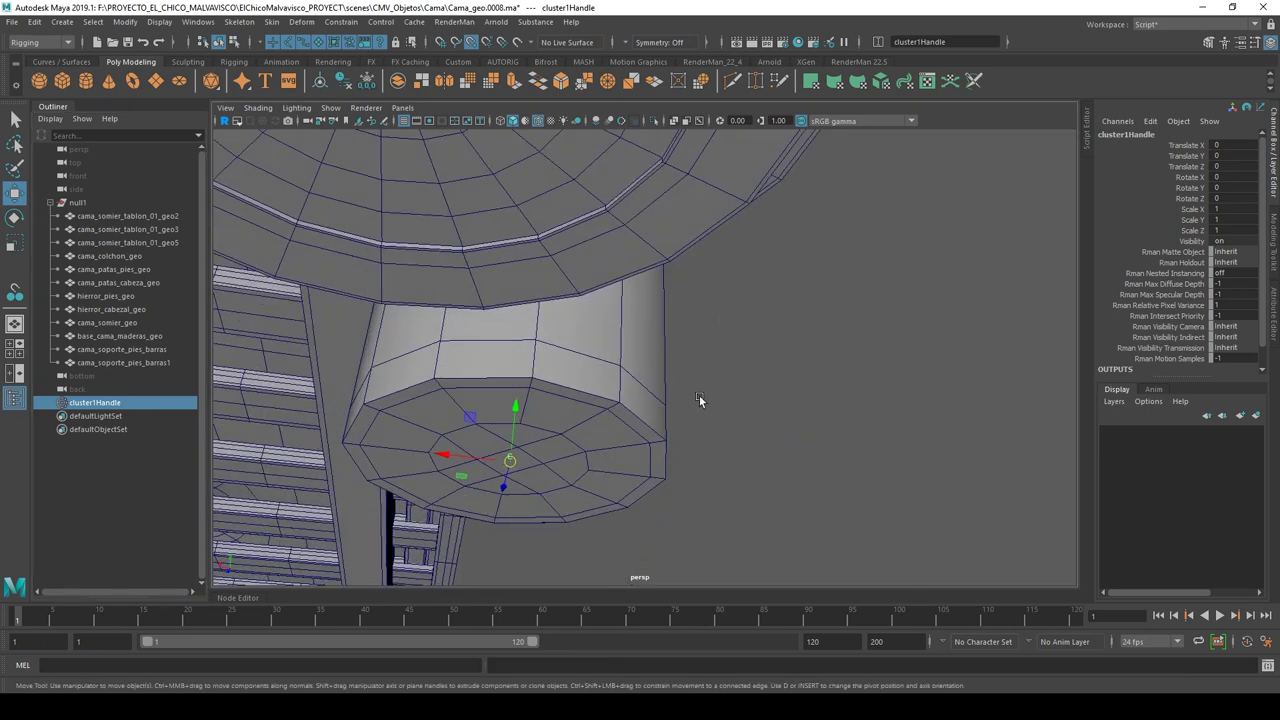
{"action": "scroll", "coordinate": [699, 400], "scroll_direction": "up", "scroll_amount": 5}
{"action": "mouse_move", "coordinate": [880, 399]}
{"action": "right_mouse_down", "text": "alt"}
{"action": "mouse_move", "coordinate": [651, 400]}
{"action": "mouse_move", "coordinate": [30, 330]}
{"action": "right_mouse_up", "text": "alt"}
{"action": "mouse_move", "coordinate": [300, 338]}
{"action": "left_mouse_down", "text": "alt"}
{"action": "mouse_move", "coordinate": [589, 342]}
{"action": "mouse_move", "coordinate": [461, 366]}
{"action": "mouse_move", "coordinate": [486, 341]}
{"action": "mouse_move", "coordinate": [600, 410]}
{"action": "left_mouse_up", "text": "alt"}
{"action": "left_click", "coordinate": [383, 322]}
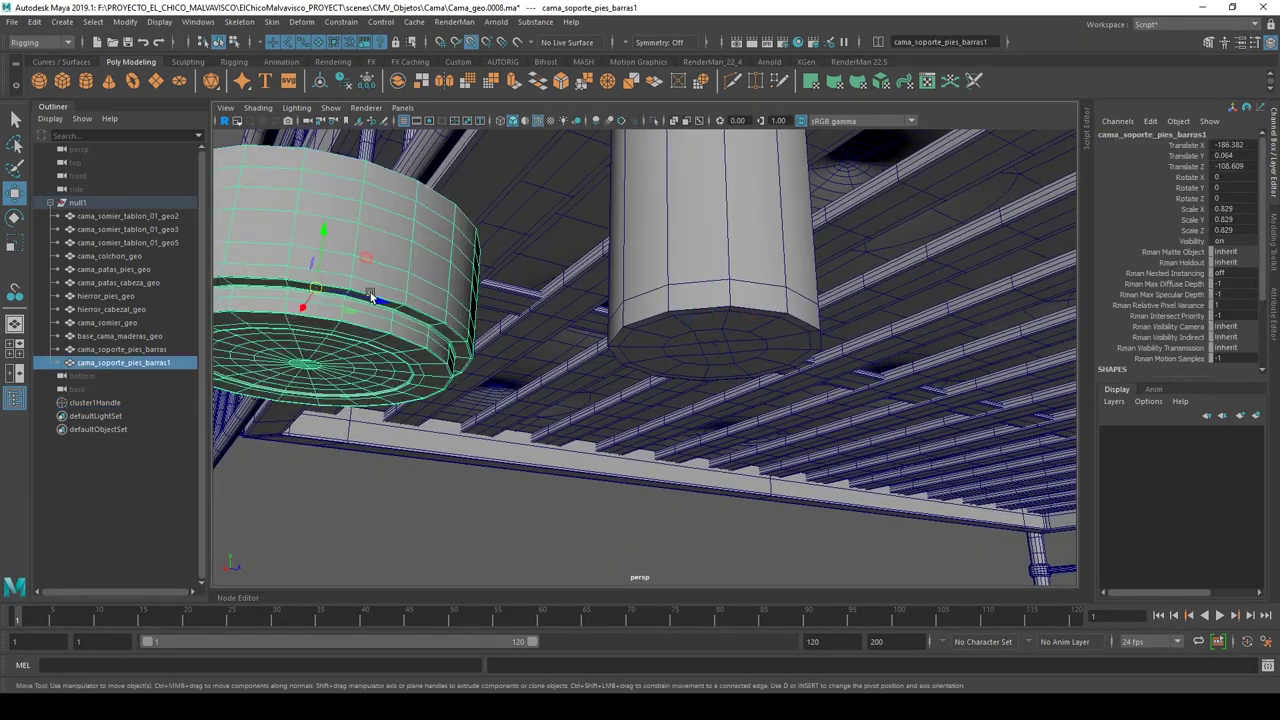
{"action": "mouse_move", "coordinate": [655, 360]}
{"action": "left_mouse_down", "text": "alt"}
{"action": "mouse_move", "coordinate": [653, 343]}
{"action": "mouse_move", "coordinate": [707, 360]}
{"action": "left_mouse_up", "text": "alt"}
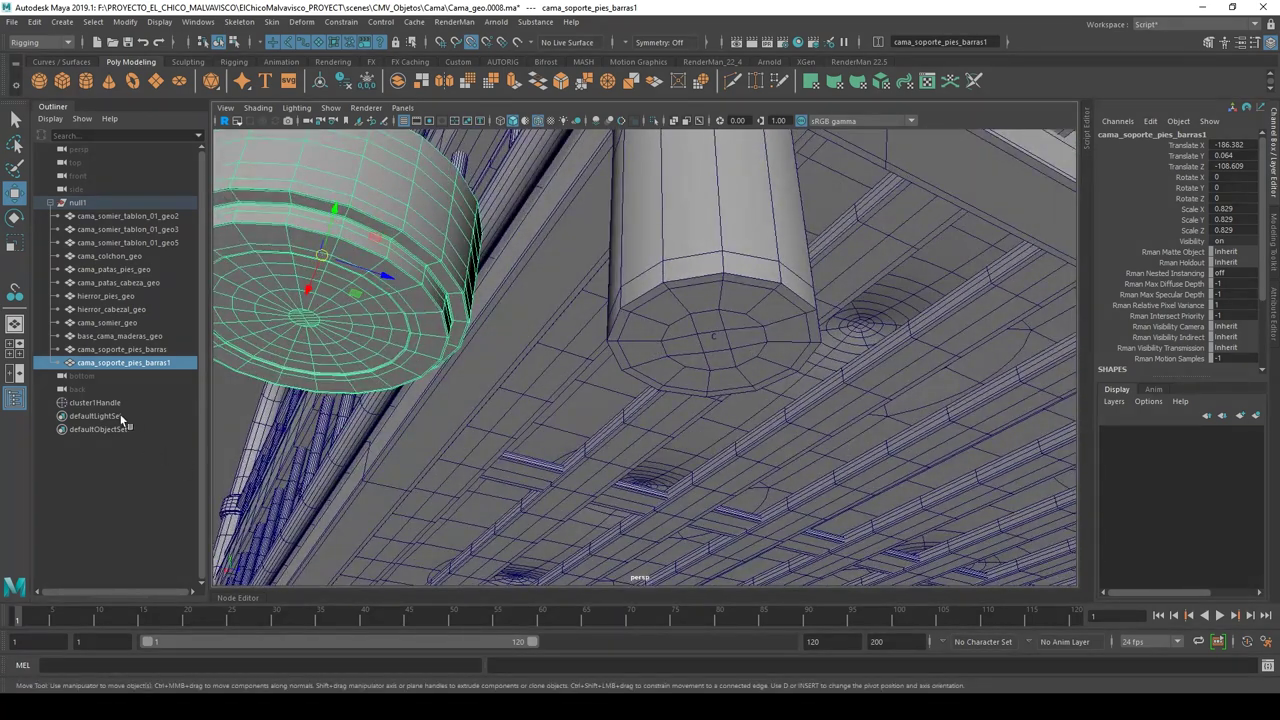
Step: Undo the stray parenting, then select cluster1Handle and add cama_soporte_pies_barras1
{"action": "left_click", "coordinate": [95, 402]}
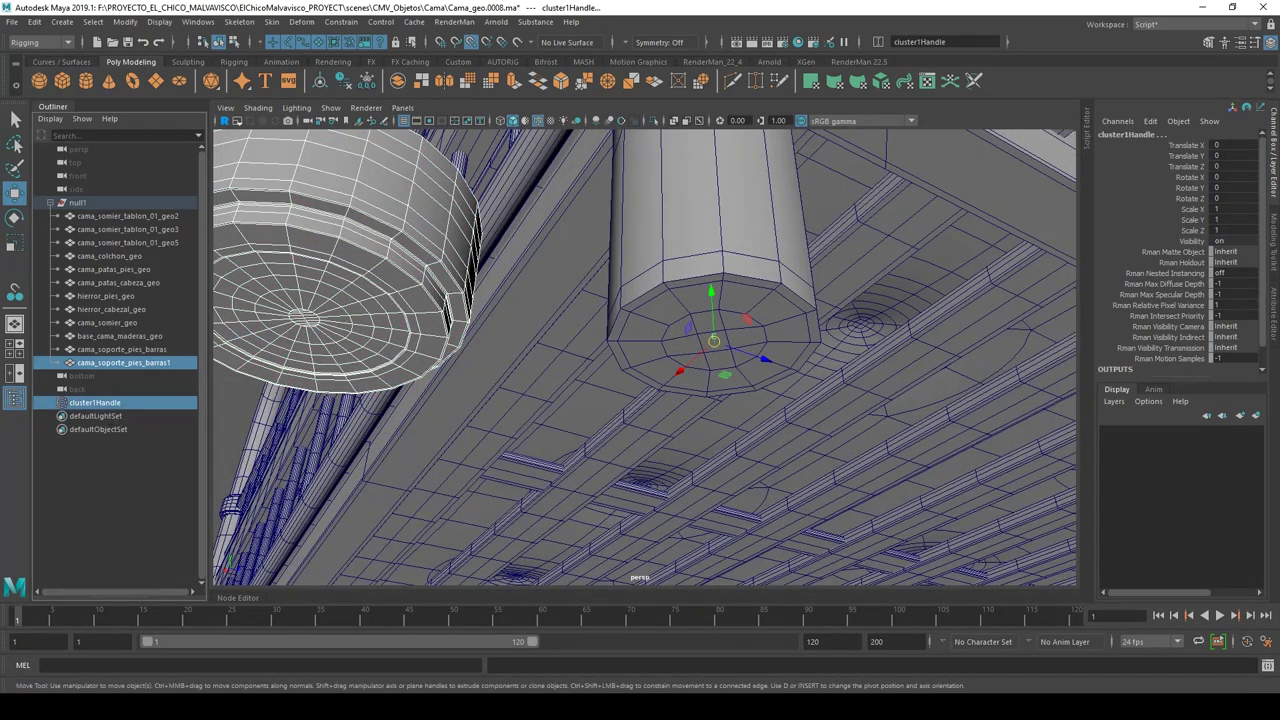
{"action": "key", "text": "ctrl+z"}
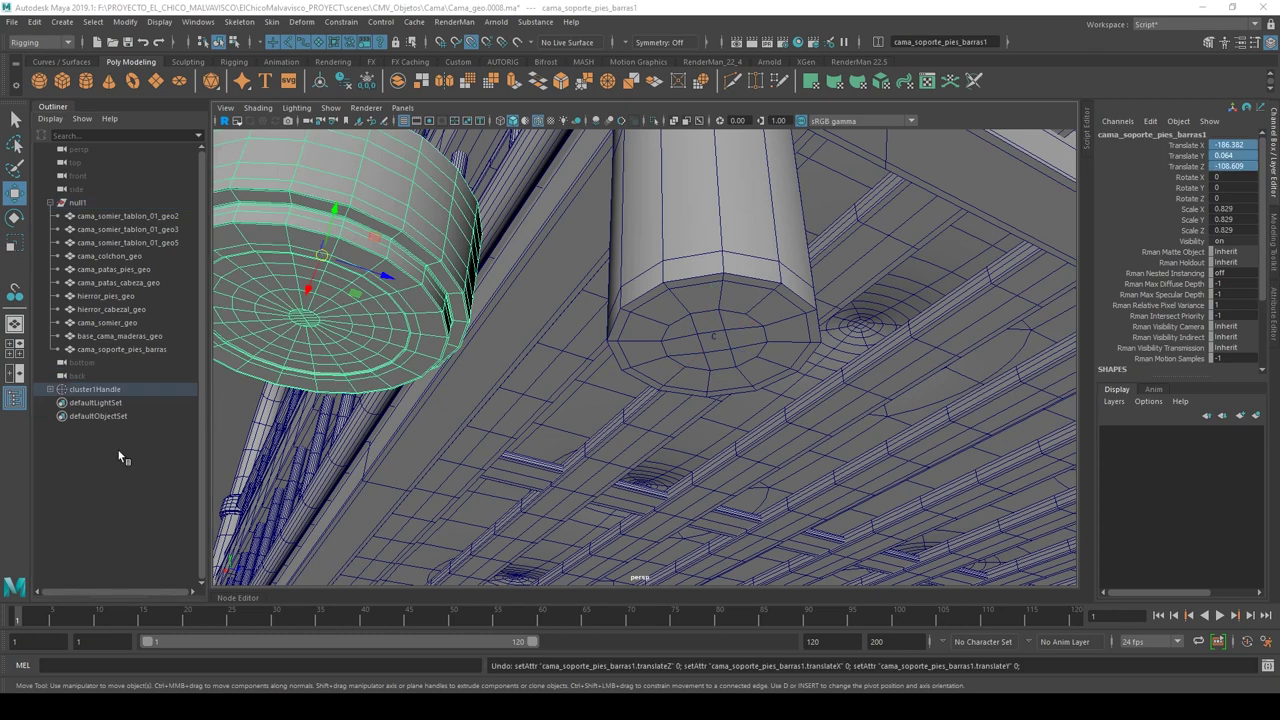
{"action": "left_click", "coordinate": [122, 457]}
{"action": "left_click", "coordinate": [50, 389]}
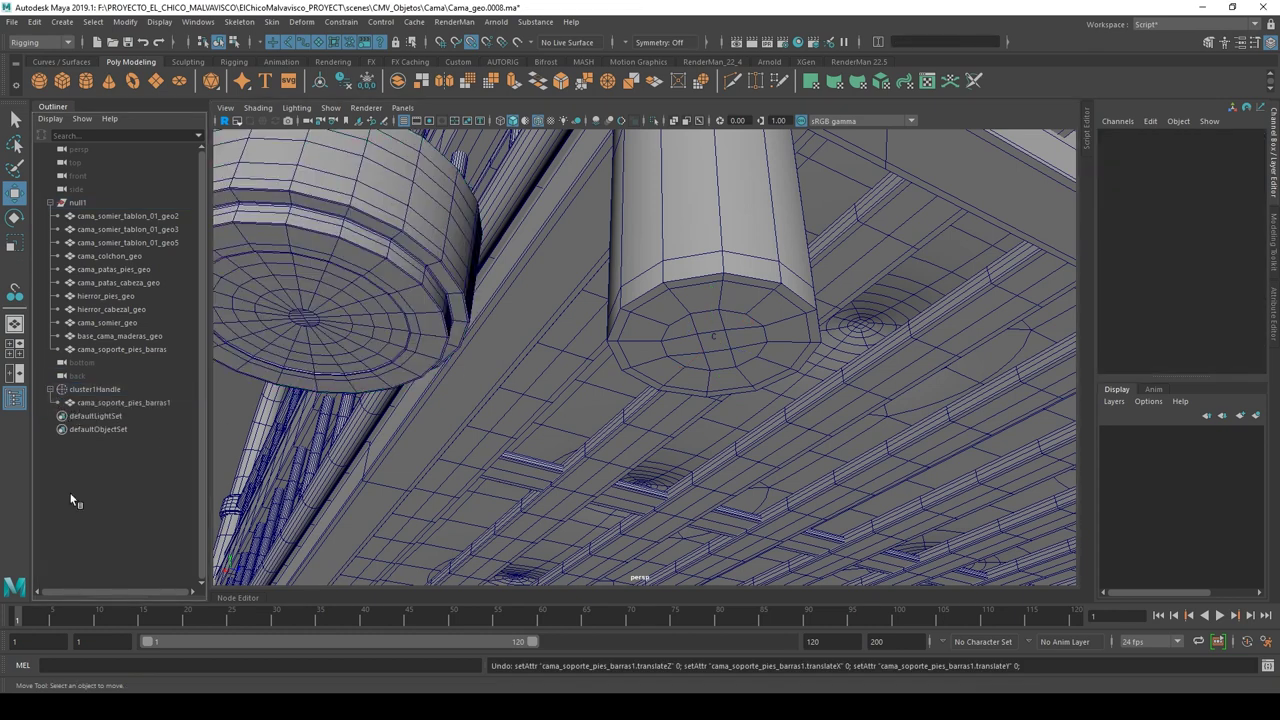
{"action": "key", "text": "ctrl+z"}
{"action": "key", "text": "ctrl+z"}
{"action": "key", "text": "ctrl+z"}
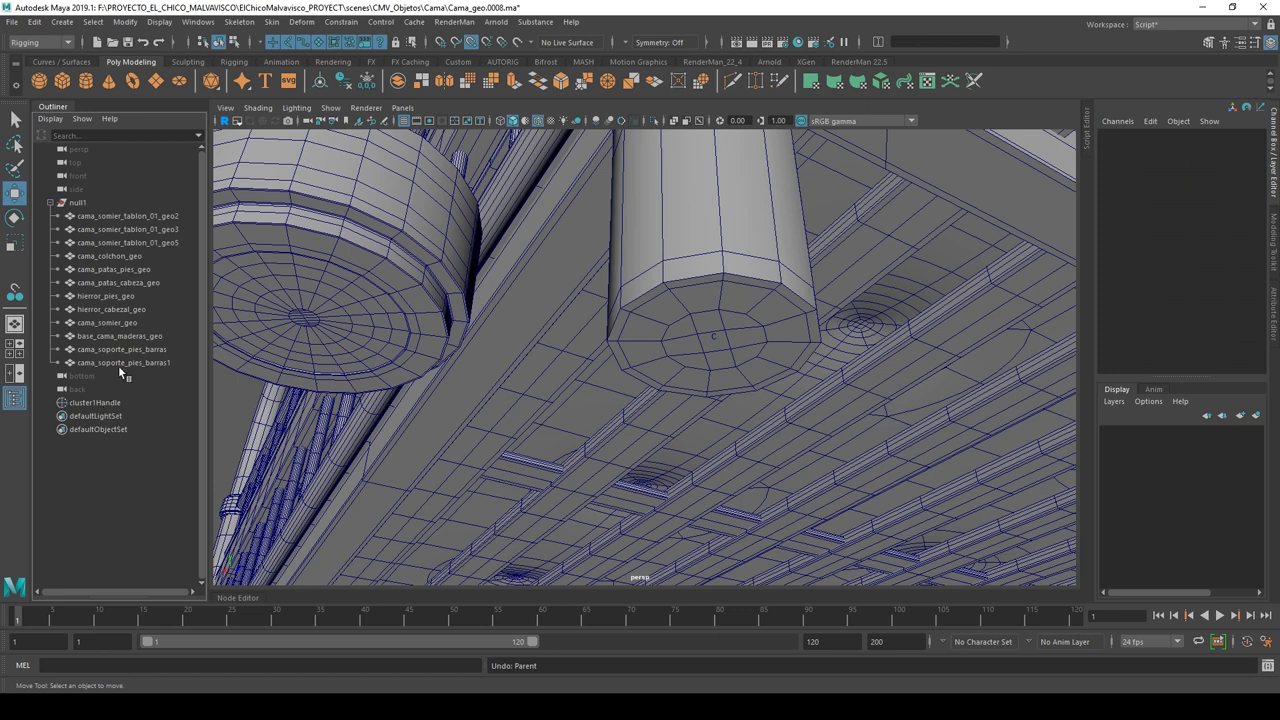
{"action": "left_click", "coordinate": [97, 404]}
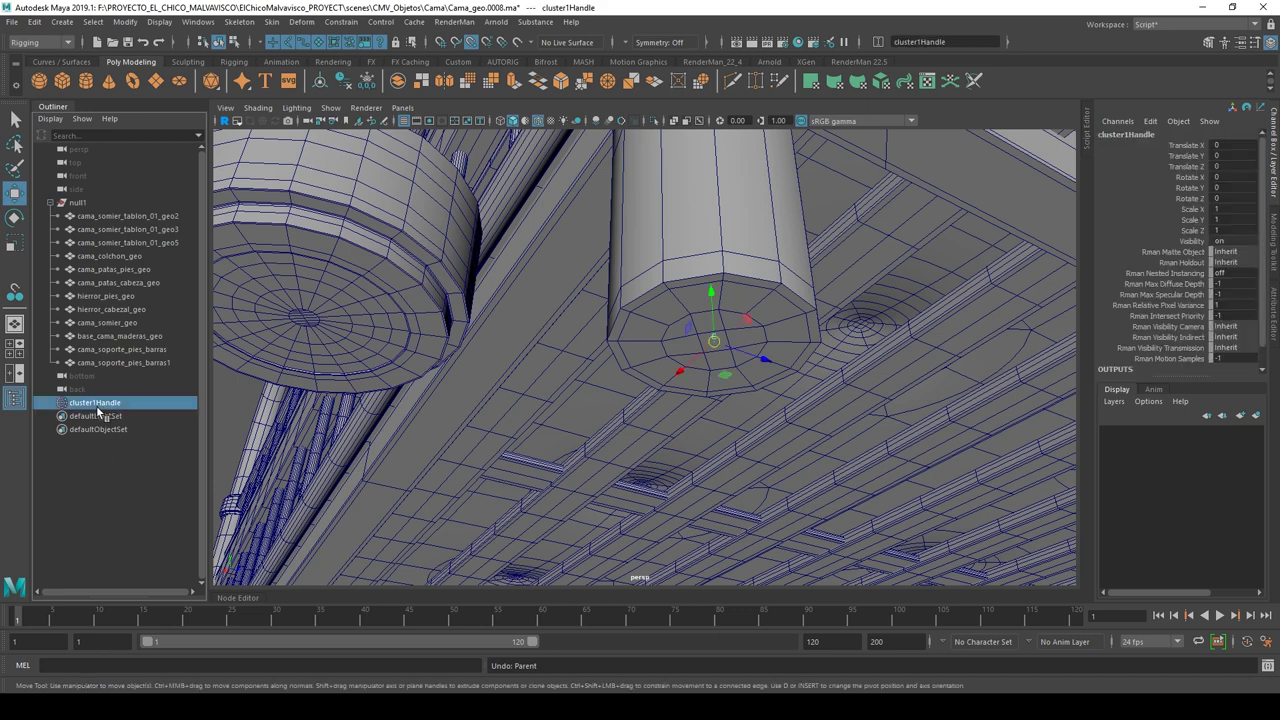
{"action": "left_click", "coordinate": [372, 262], "text": "shift"}
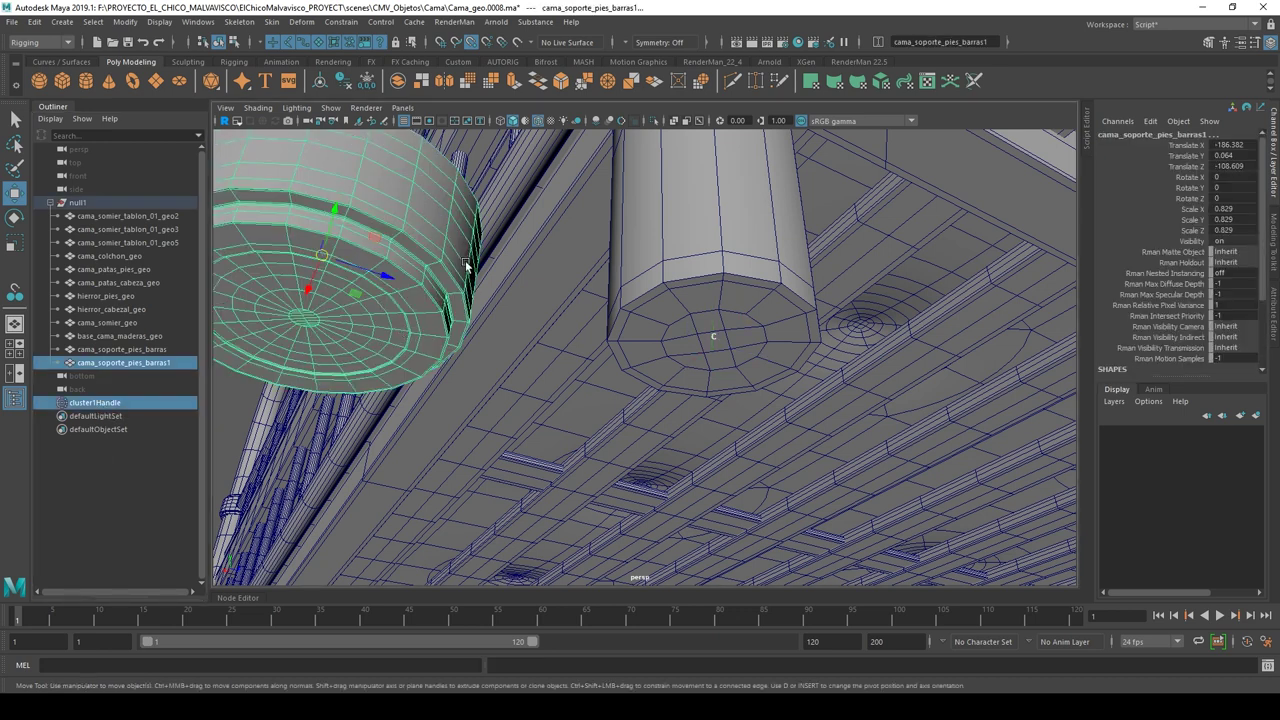
{"action": "left_click_drag", "start_coordinate": [466, 268], "coordinate": [581, 283], "text": "alt"}
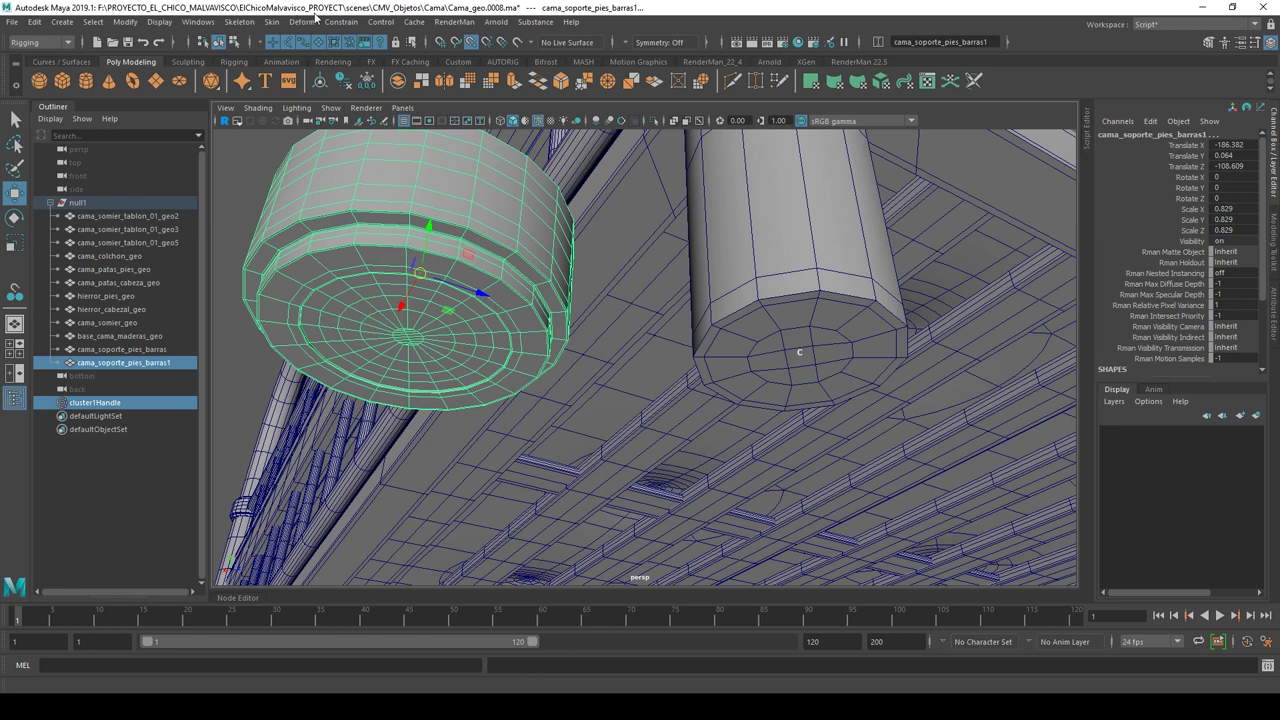
Step: Parent-constrain the support piece to cluster1Handle with Maintain offset off, seating it at the leg bottom
{"action": "left_click", "coordinate": [345, 24]}
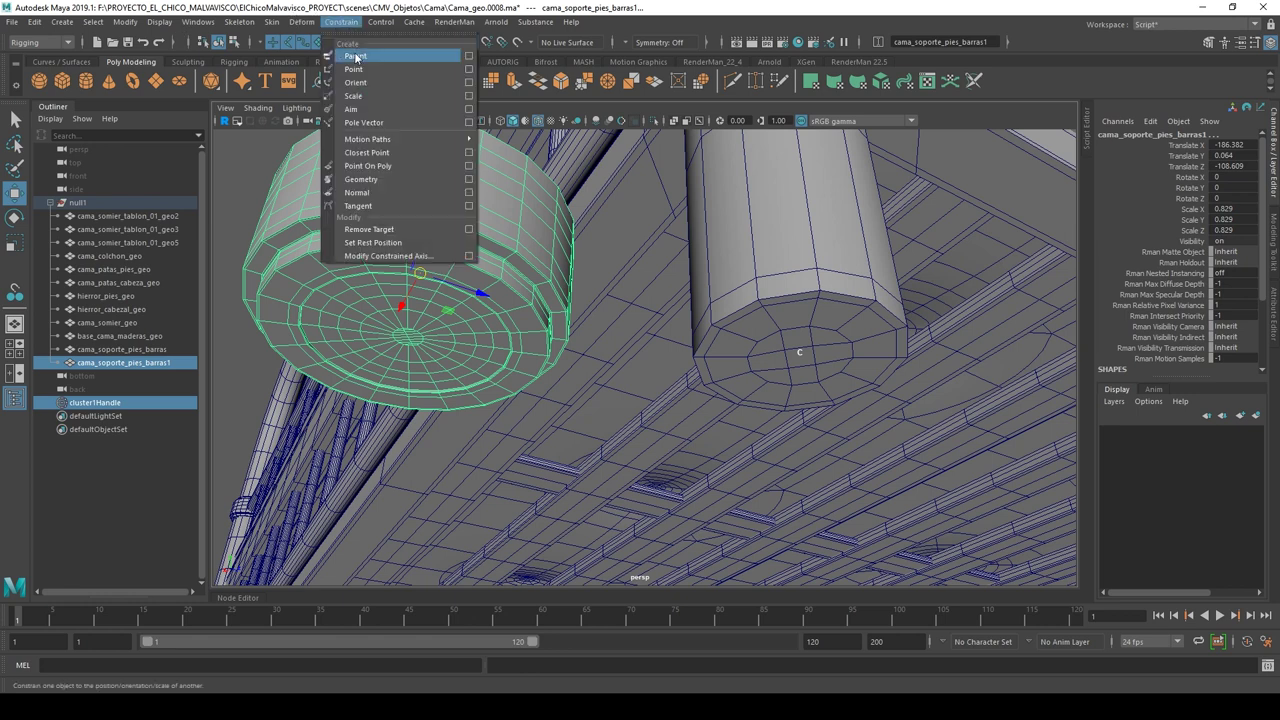
{"action": "left_click", "coordinate": [469, 61]}
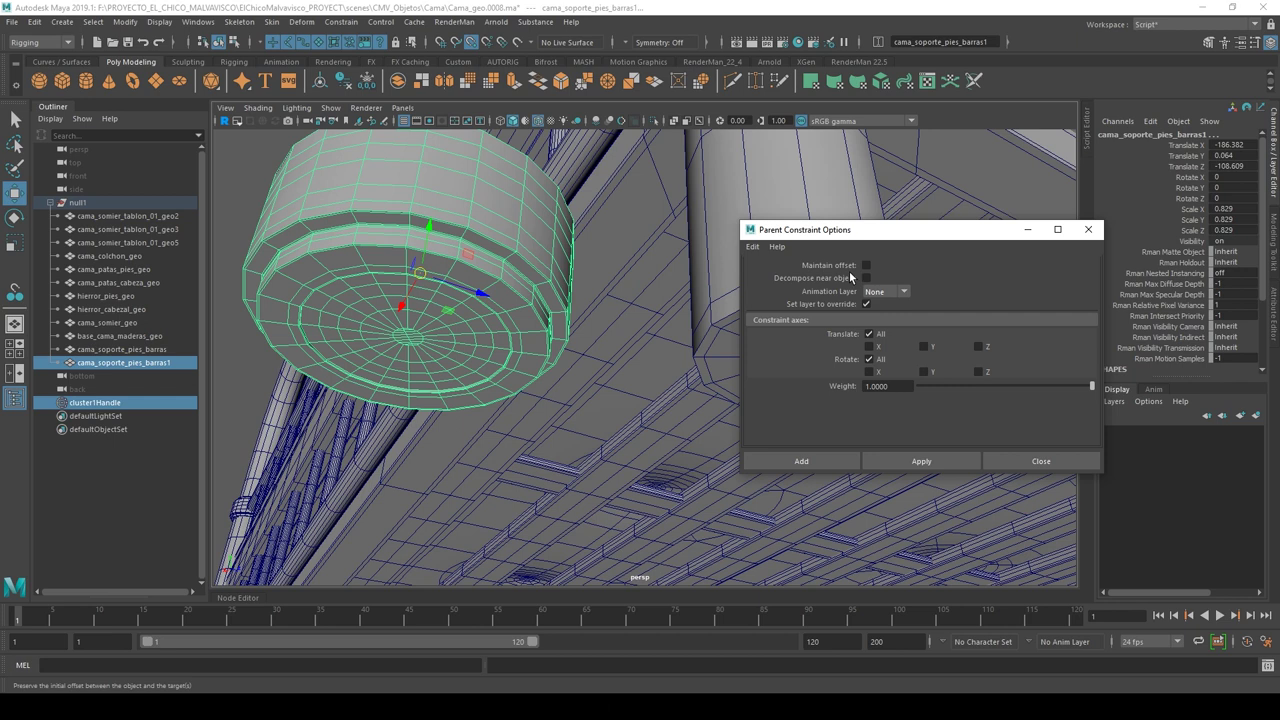
{"action": "left_click", "coordinate": [839, 463]}
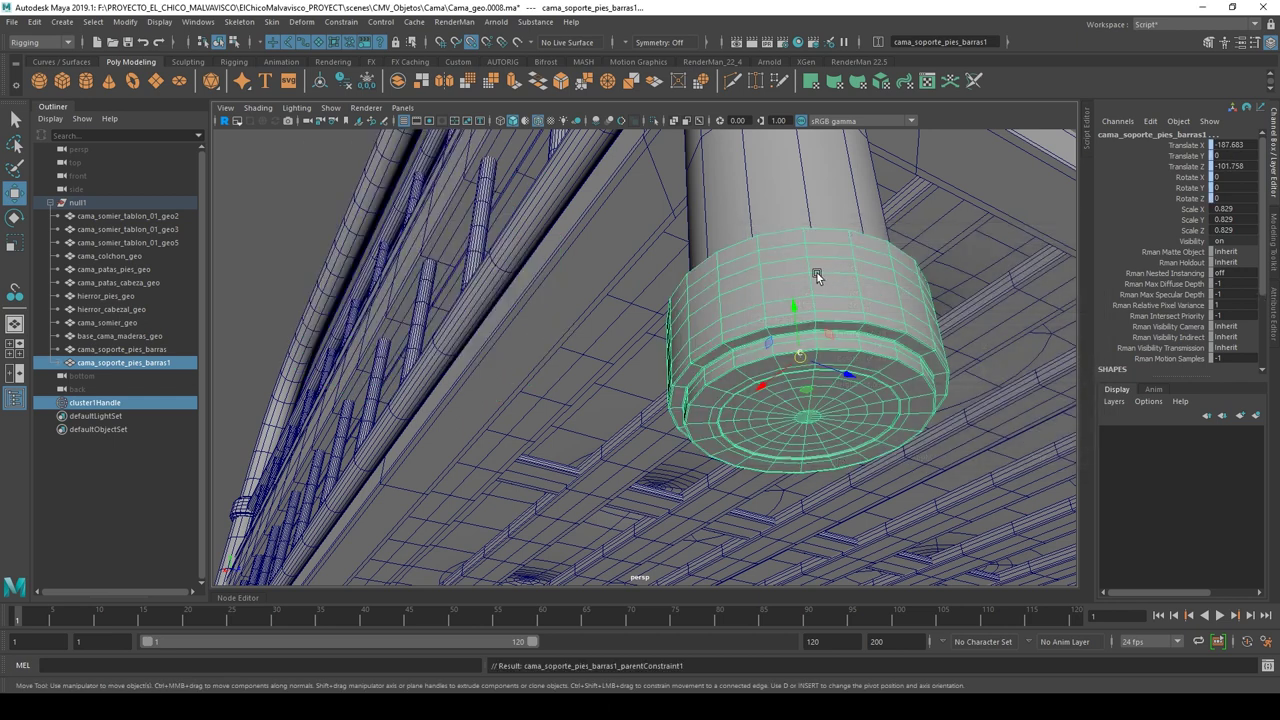
{"action": "mouse_move", "coordinate": [874, 421]}
{"action": "left_mouse_down", "text": "alt"}
{"action": "mouse_move", "coordinate": [800, 400]}
{"action": "mouse_move", "coordinate": [760, 449]}
{"action": "mouse_move", "coordinate": [789, 491]}
{"action": "mouse_move", "coordinate": [809, 484]}
{"action": "mouse_move", "coordinate": [800, 400]}
{"action": "left_mouse_up", "text": "alt"}
Step: Delete the parent constraint under cama_soporte_pies_barras1 in the Outliner
{"action": "left_click", "coordinate": [101, 365]}
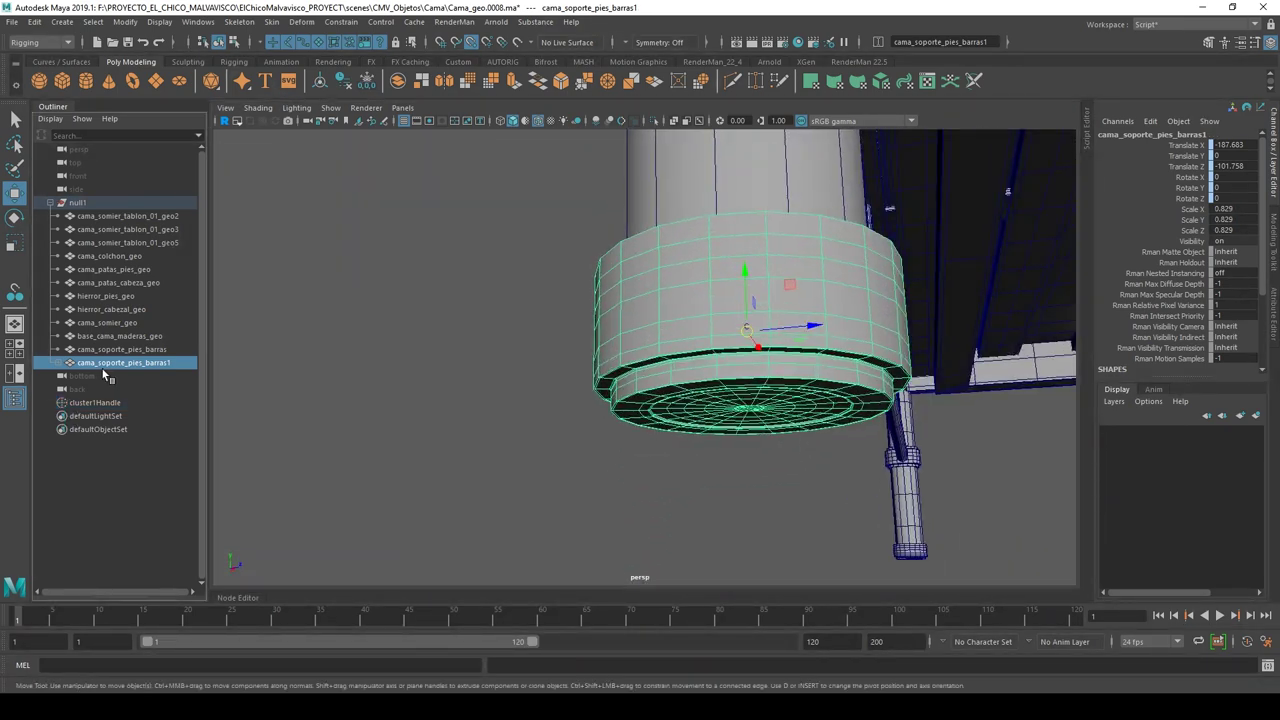
{"action": "left_click", "coordinate": [63, 363]}
{"action": "left_click", "coordinate": [101, 379]}
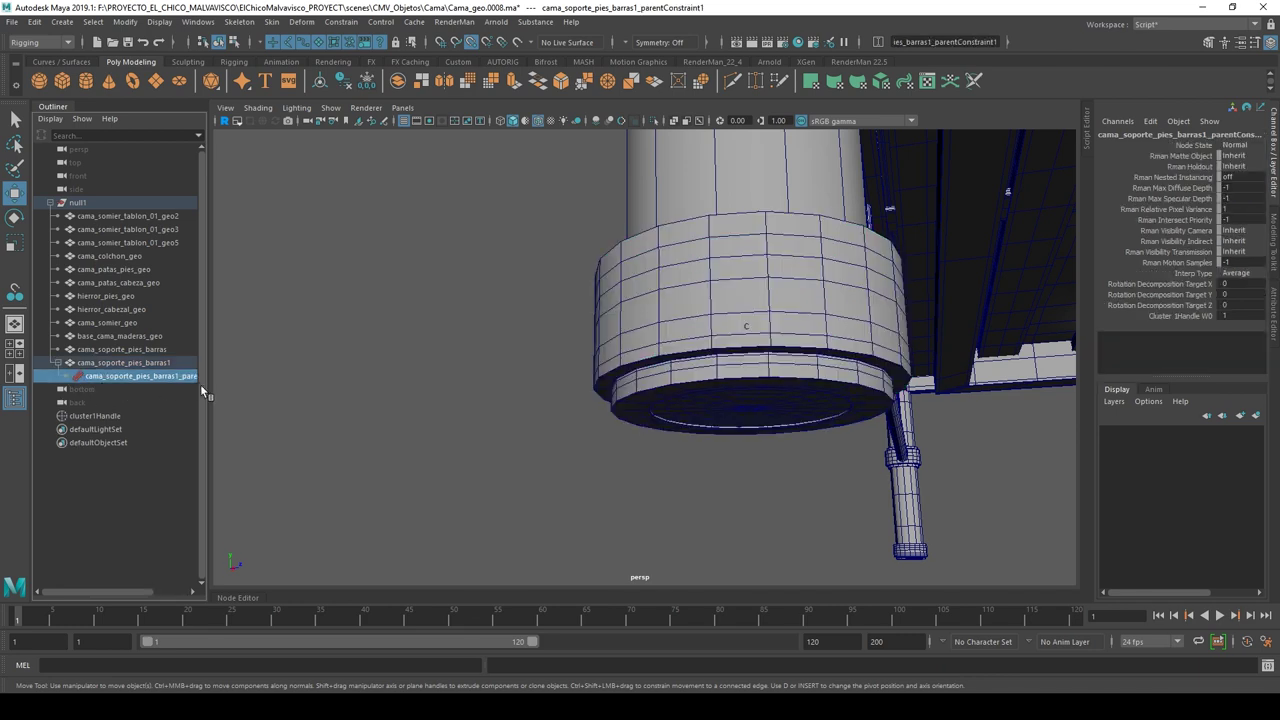
{"action": "left_click_drag", "start_coordinate": [226, 393], "coordinate": [282, 392]}
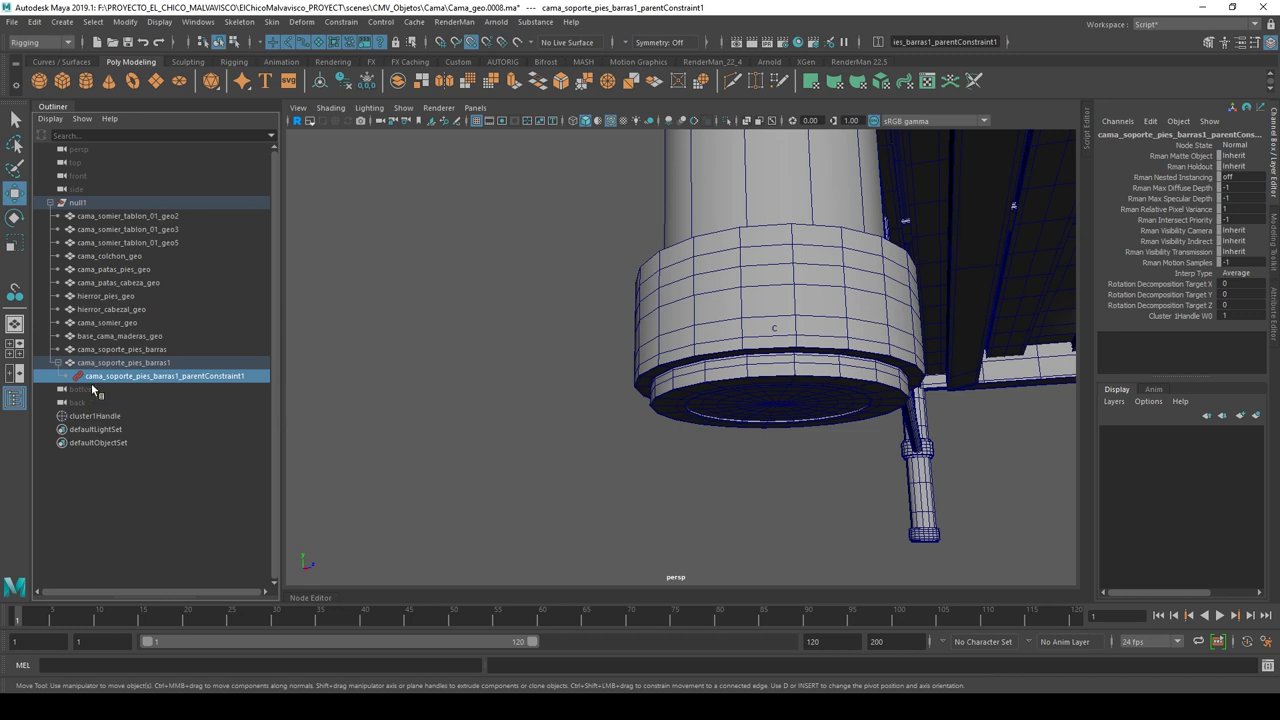
{"action": "key", "text": "Delete"}
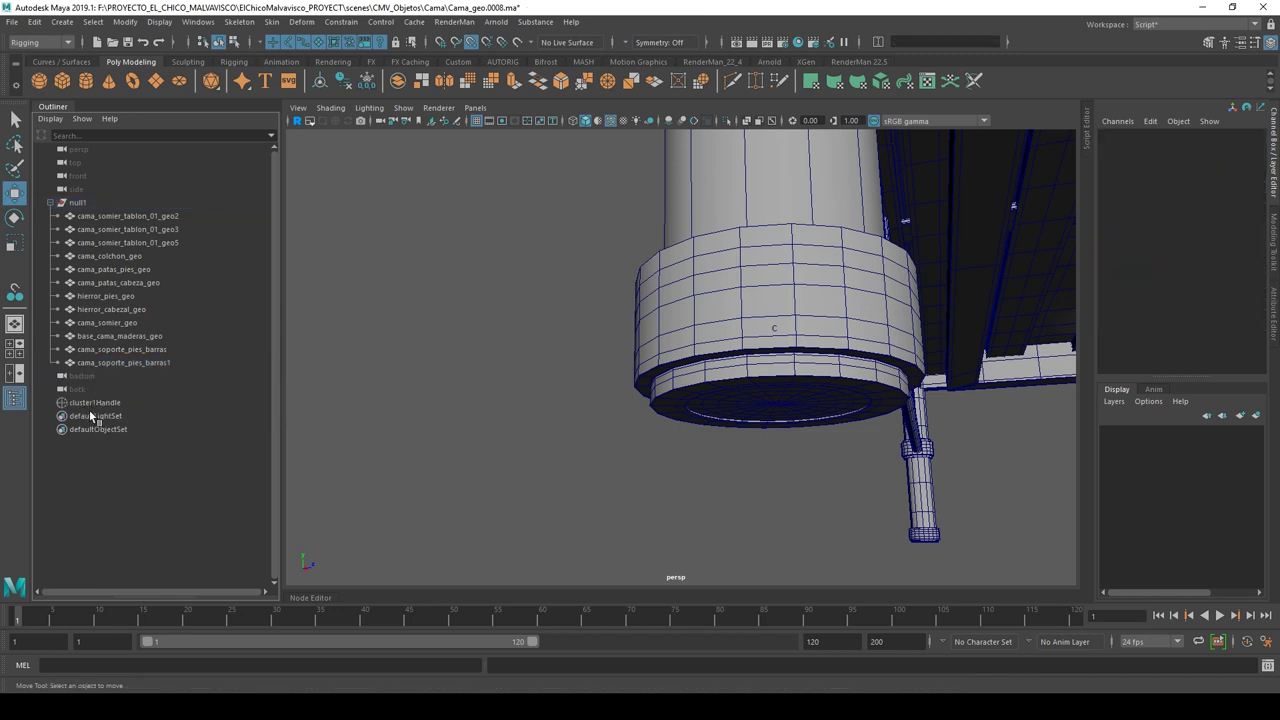
Step: Delete cluster1Handle, leaving the support piece seated at the leg bottom
{"action": "left_click", "coordinate": [84, 404]}
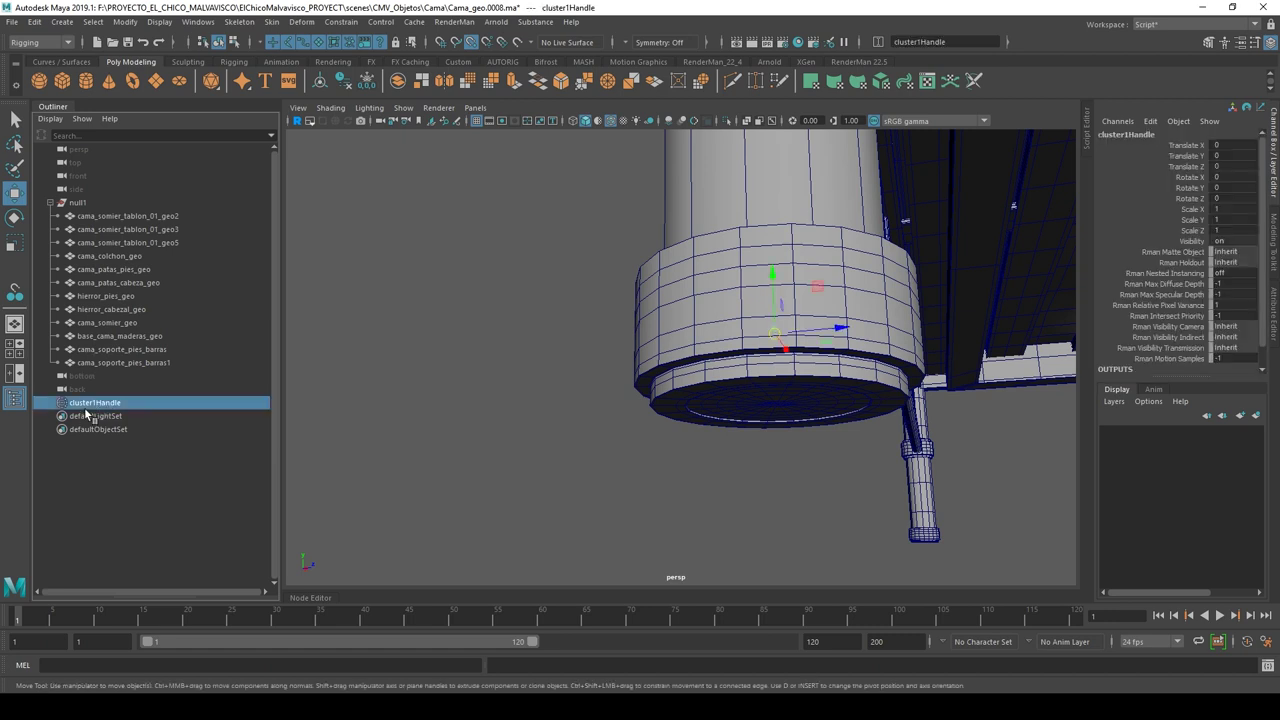
{"action": "key", "text": "Delete"}
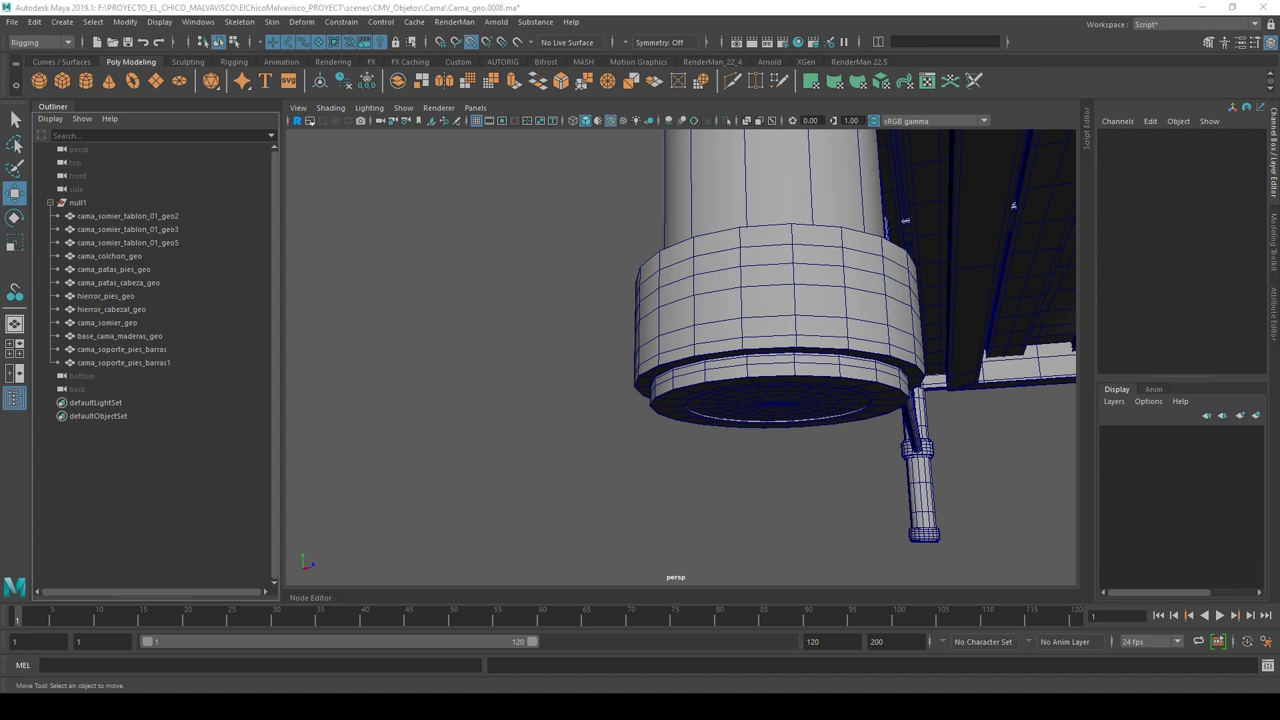
{"action": "mouse_move", "coordinate": [820, 437]}
{"action": "left_mouse_down", "text": "alt"}
{"action": "mouse_move", "coordinate": [429, 360]}
{"action": "mouse_move", "coordinate": [792, 383]}
{"action": "mouse_move", "coordinate": [537, 371]}
{"action": "mouse_move", "coordinate": [689, 443]}
{"action": "mouse_move", "coordinate": [669, 463]}
{"action": "mouse_move", "coordinate": [692, 463]}
{"action": "mouse_move", "coordinate": [646, 452]}
{"action": "left_mouse_up", "text": "alt"}
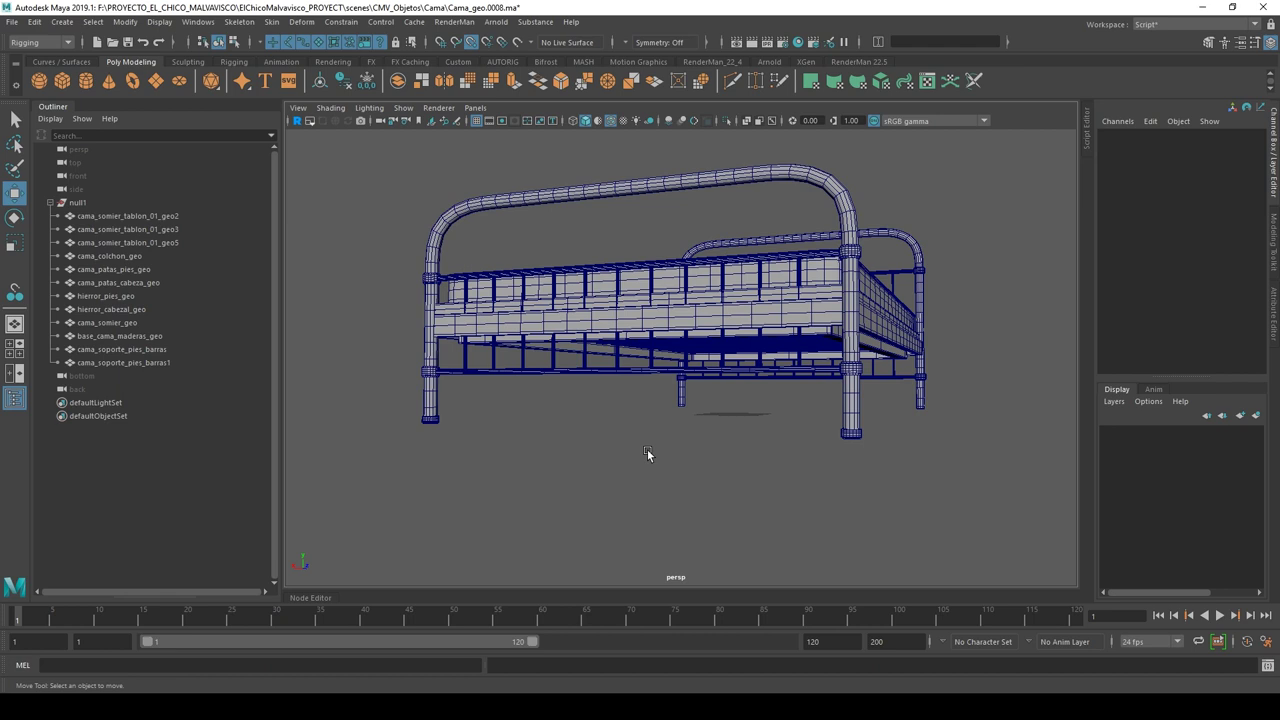
{"action": "mouse_move", "coordinate": [645, 449]}
{"action": "left_mouse_down", "text": "alt"}
{"action": "mouse_move", "coordinate": [611, 457]}
{"action": "mouse_move", "coordinate": [743, 451]}
{"action": "mouse_move", "coordinate": [669, 466]}
{"action": "left_mouse_up", "text": "alt"}
{"action": "mouse_move", "coordinate": [788, 449]}
{"action": "left_mouse_down", "text": "alt"}
{"action": "mouse_move", "coordinate": [671, 466]}
{"action": "mouse_move", "coordinate": [701, 465]}
{"action": "left_mouse_up", "text": "alt"}
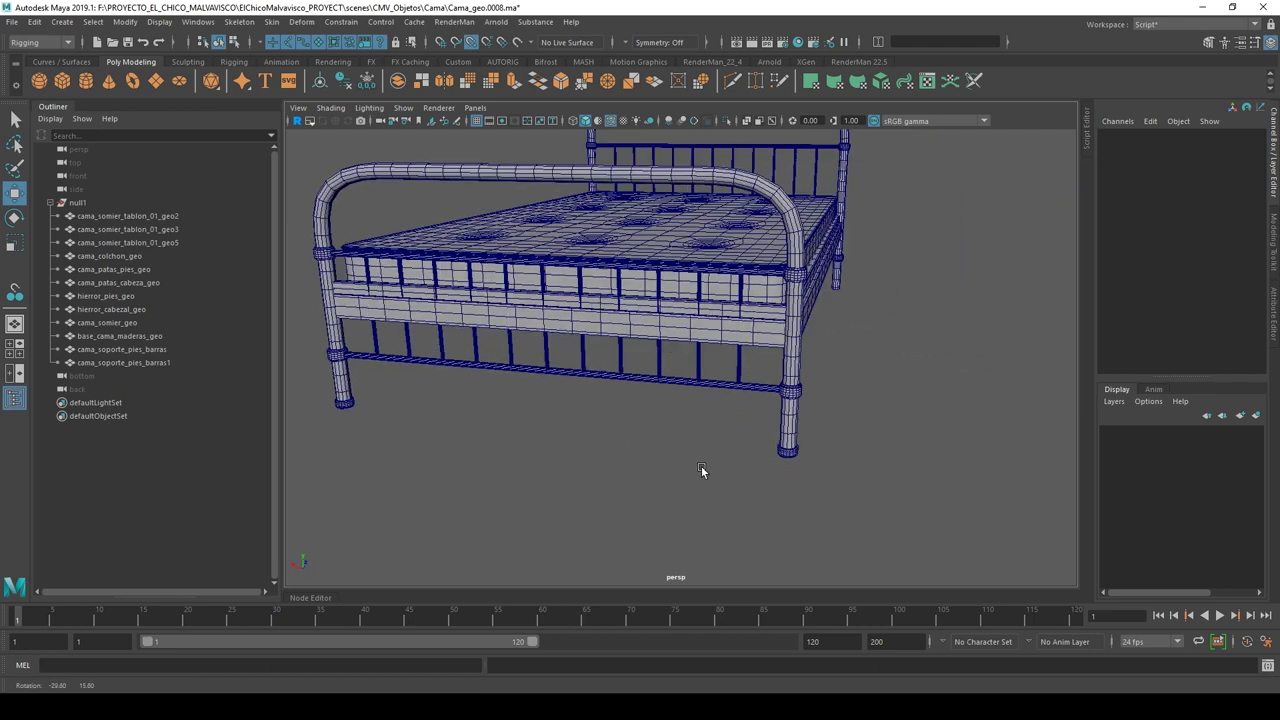
{"action": "right_click_drag", "start_coordinate": [514, 423], "coordinate": [564, 418], "text": "alt"}
{"action": "mouse_move", "coordinate": [564, 418]}
{"action": "left_mouse_down", "text": "alt"}
{"action": "mouse_move", "coordinate": [597, 434]}
{"action": "mouse_move", "coordinate": [791, 354]}
{"action": "left_mouse_up", "text": "alt"}
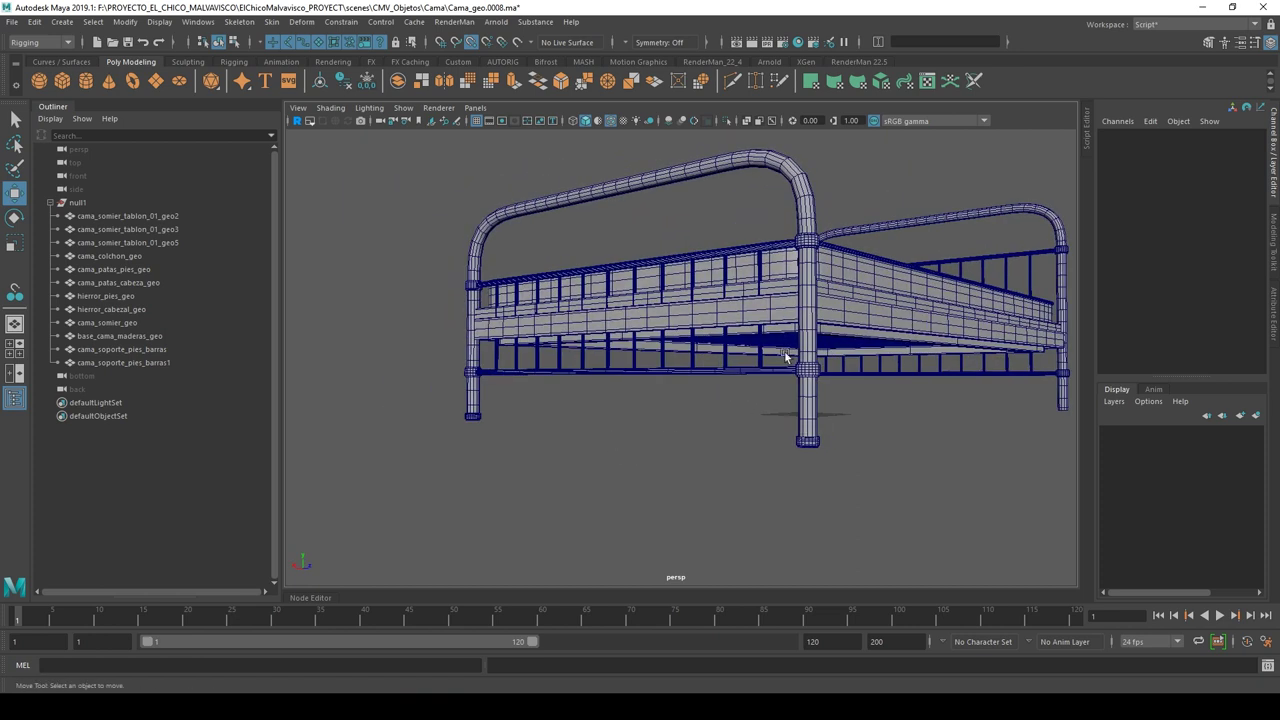
{"action": "mouse_move", "coordinate": [827, 422]}
{"action": "left_mouse_down", "text": "alt"}
{"action": "mouse_move", "coordinate": [894, 457]}
{"action": "mouse_move", "coordinate": [849, 491]}
{"action": "left_mouse_up", "text": "alt"}
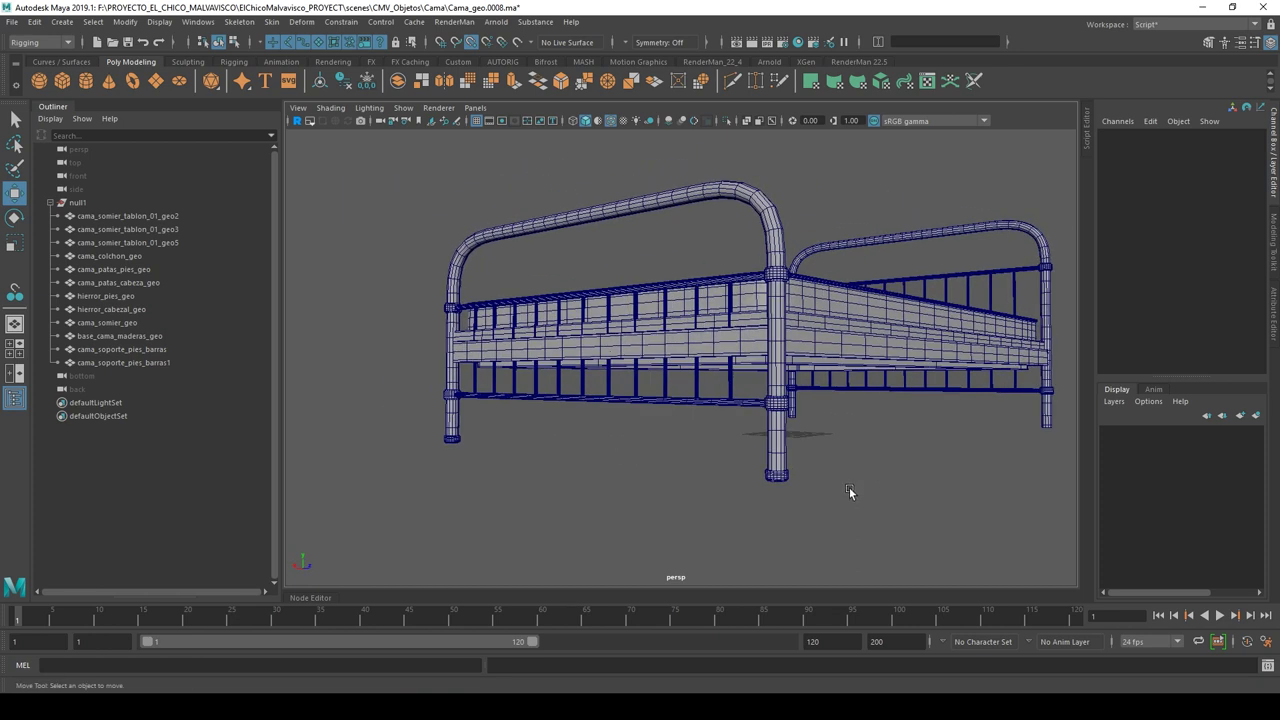